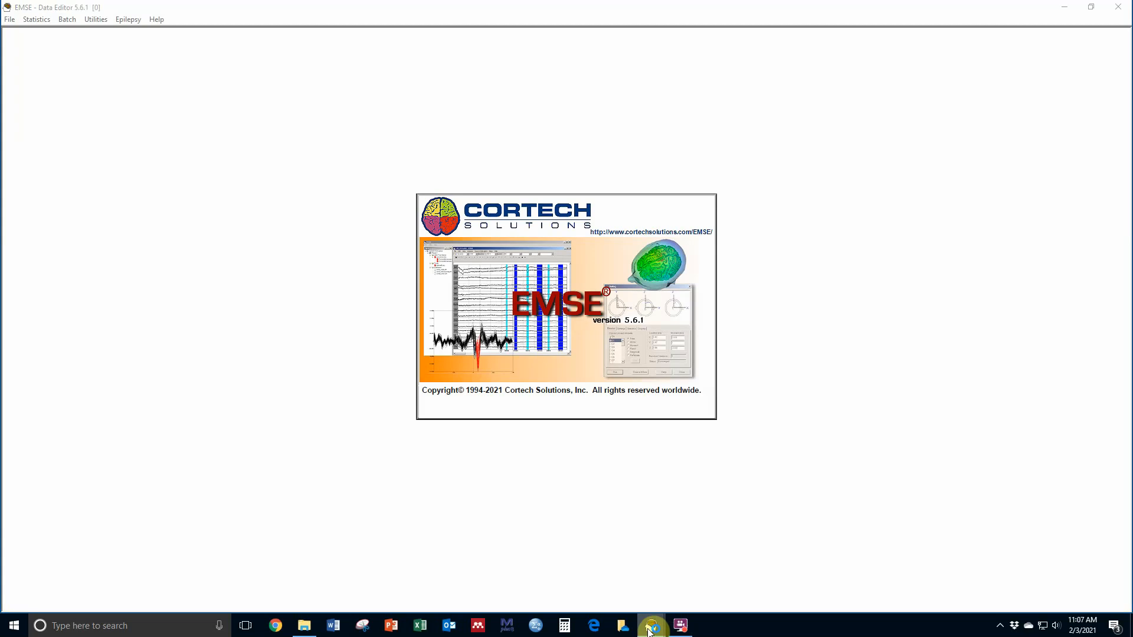
Create a new workspace and save it as "Follow up Heart Rate" in the Follow up Physio folder on the Desktop.
{"action": "left_click", "coordinate": [9, 20]}
{"action": "left_click", "coordinate": [36, 65]}
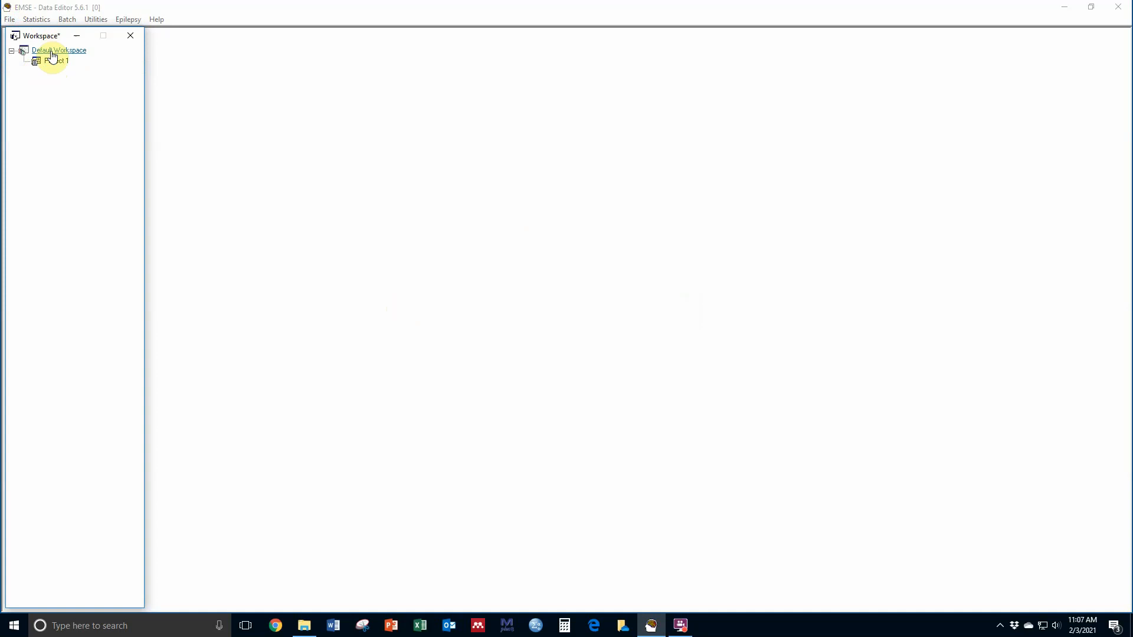
{"action": "left_click", "coordinate": [12, 20]}
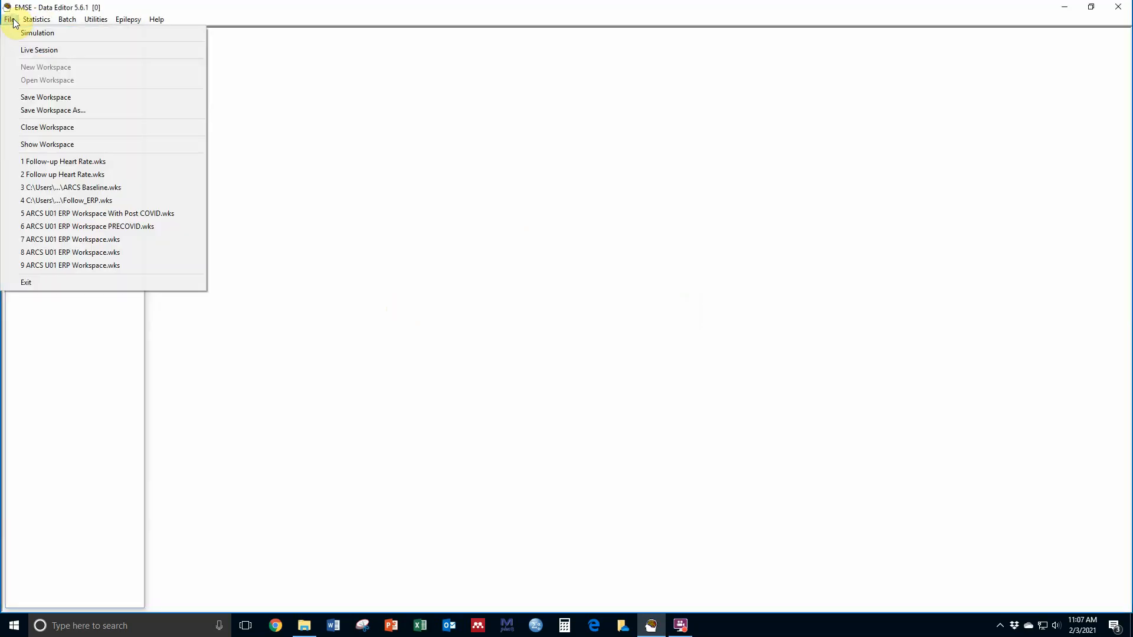
{"action": "left_click", "coordinate": [43, 111]}
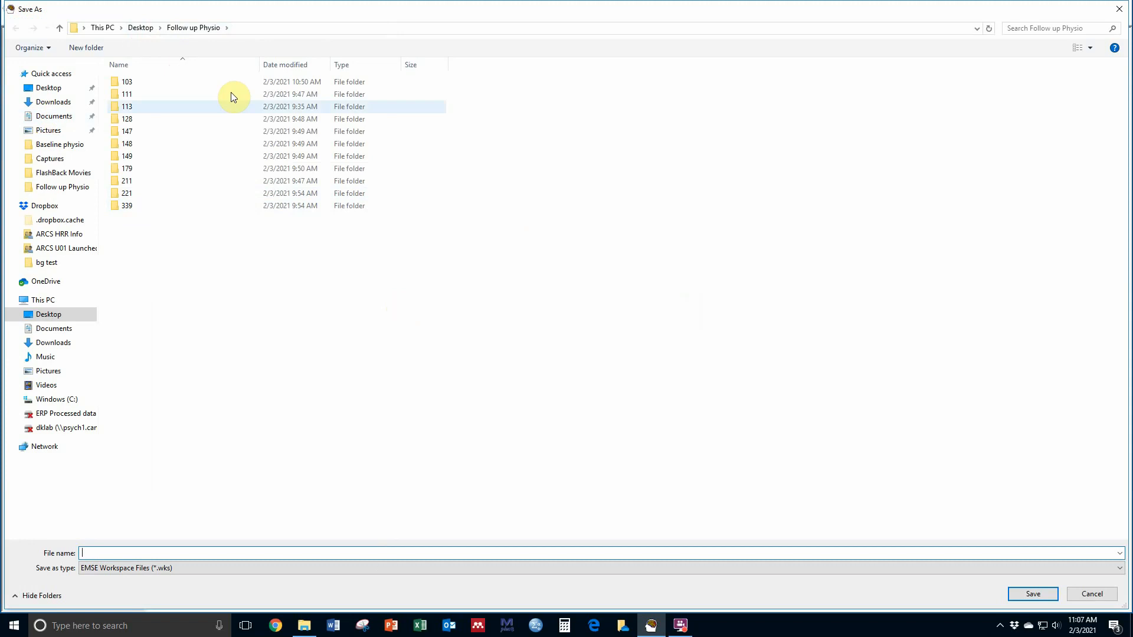
{"action": "left_click", "coordinate": [197, 31]}
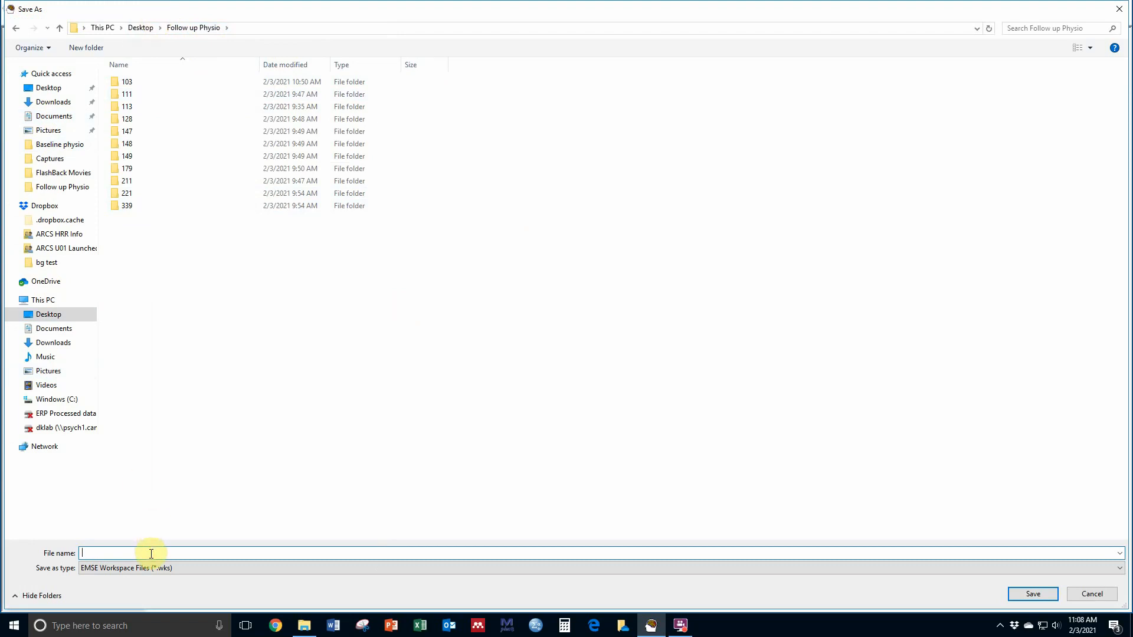
{"action": "type", "text": "Follow up H"}
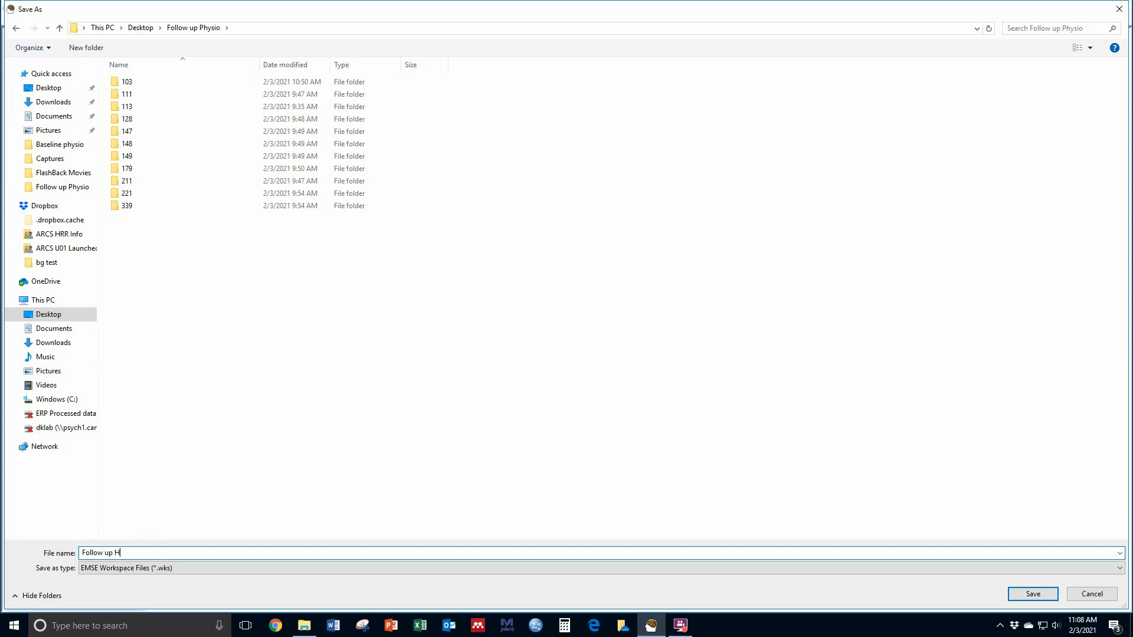
{"action": "type", "text": "eart Rate"}
{"action": "left_click", "coordinate": [1032, 594]}
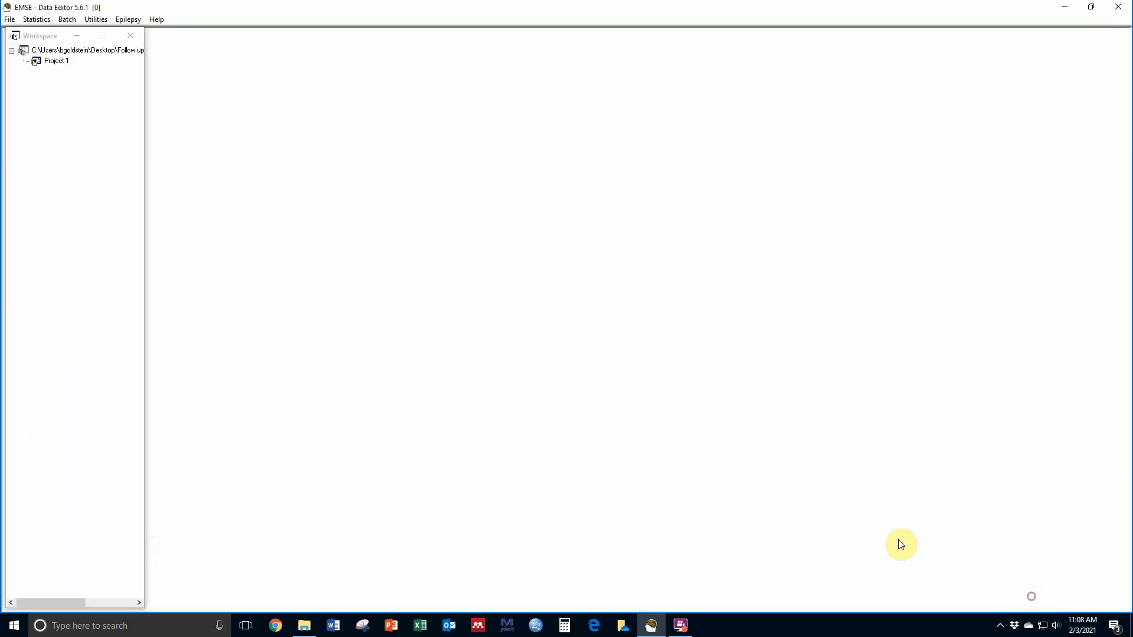
Rename the workspace's default project, Project 1, as 103.
{"action": "right_click", "coordinate": [57, 66]}
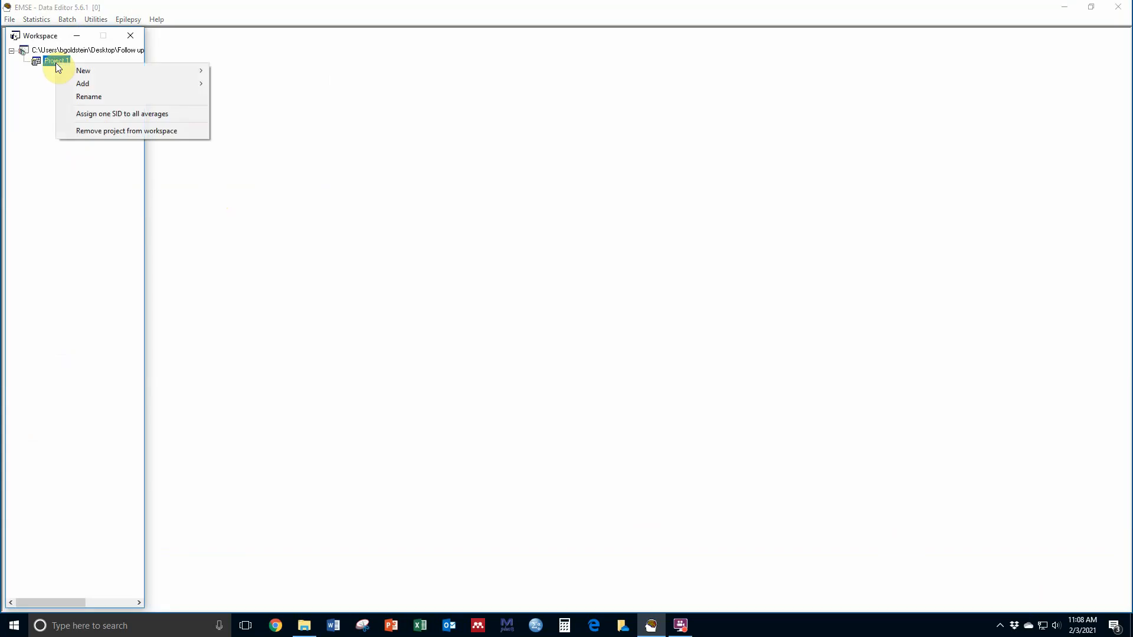
{"action": "left_click", "coordinate": [49, 65]}
{"action": "right_click", "coordinate": [52, 64]}
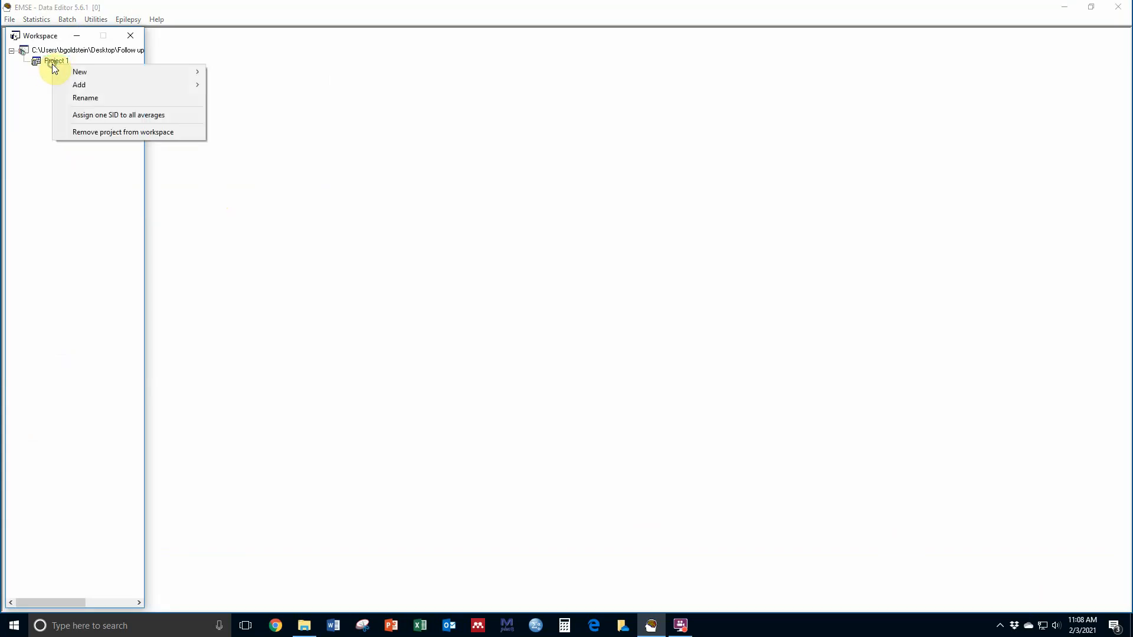
{"action": "left_click", "coordinate": [76, 98]}
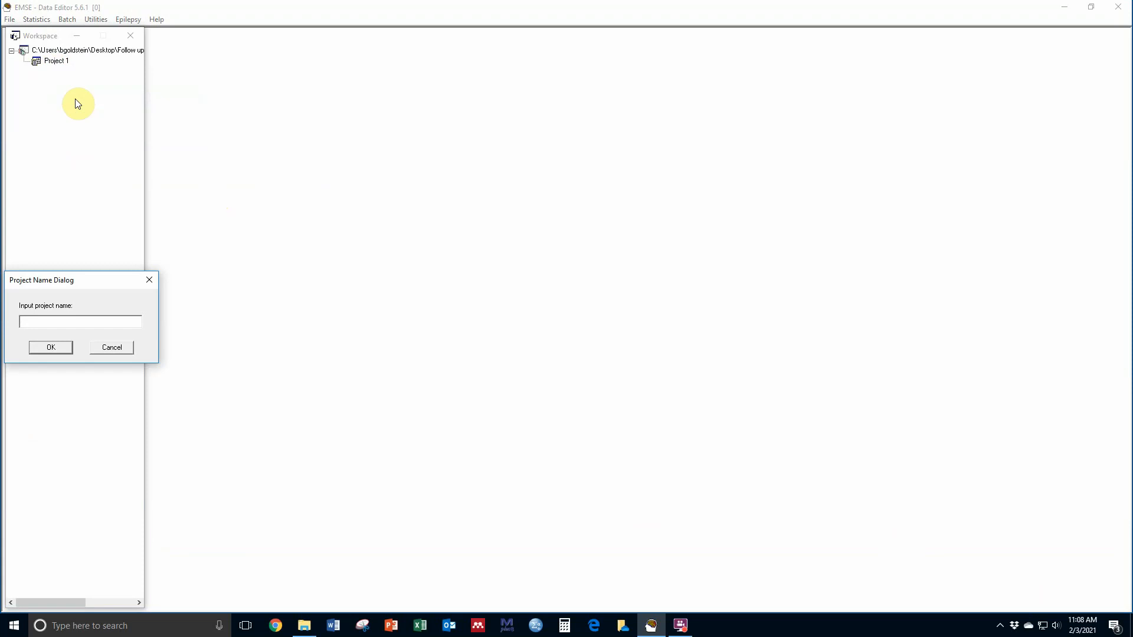
{"action": "type", "text": "103"}
{"action": "key", "text": "Return"}
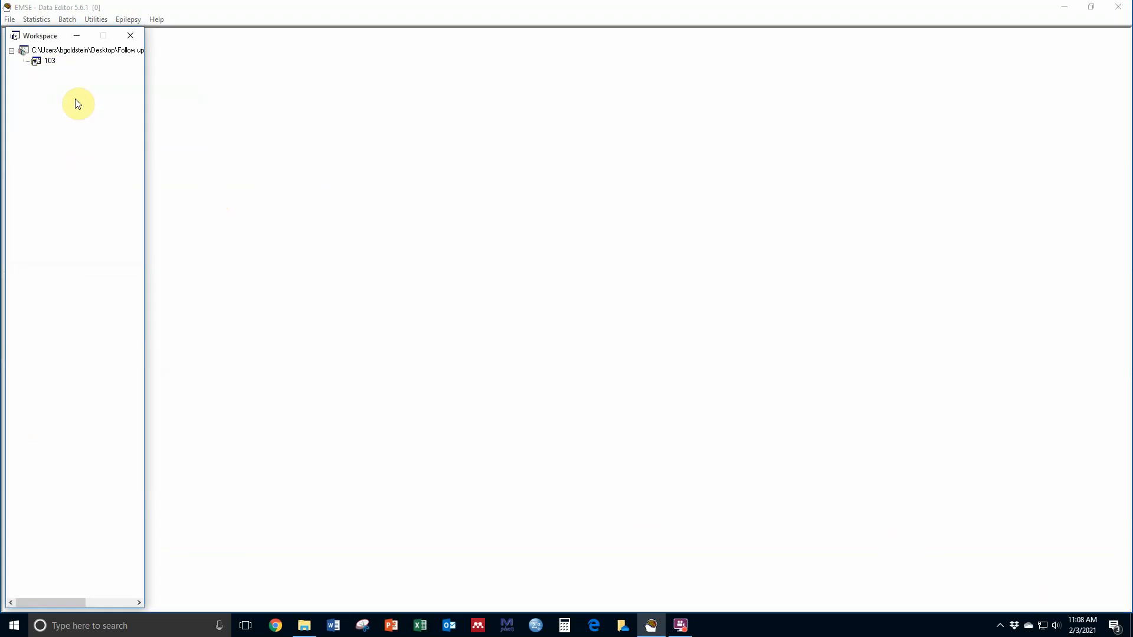
Add two new projects named 111 and 221 to the workspace.
{"action": "right_click", "coordinate": [57, 52]}
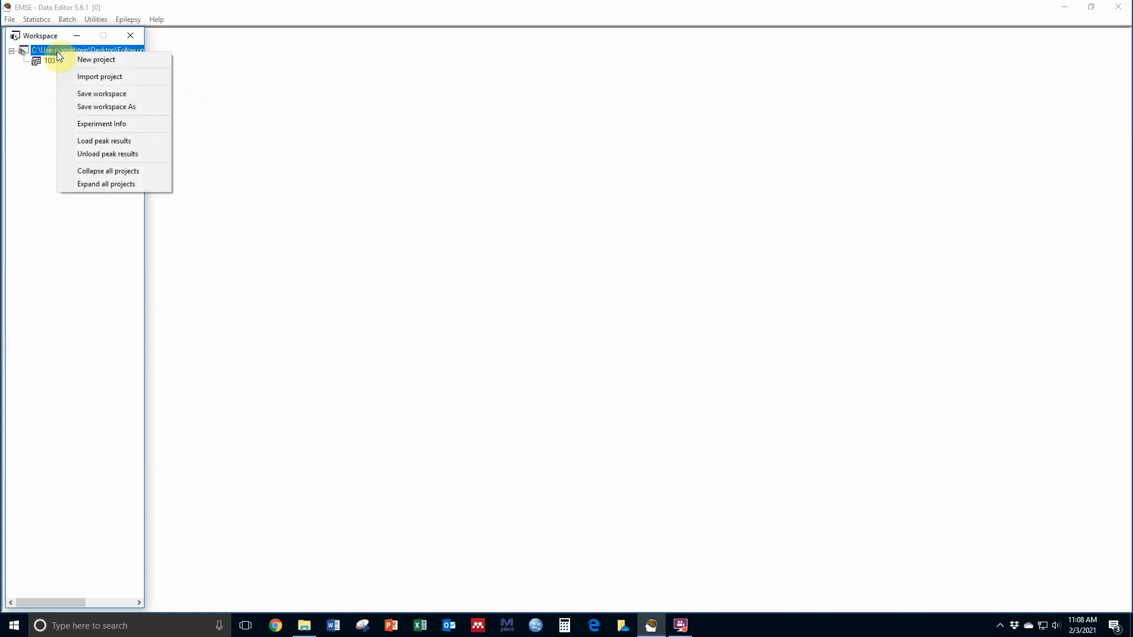
{"action": "left_click", "coordinate": [90, 61]}
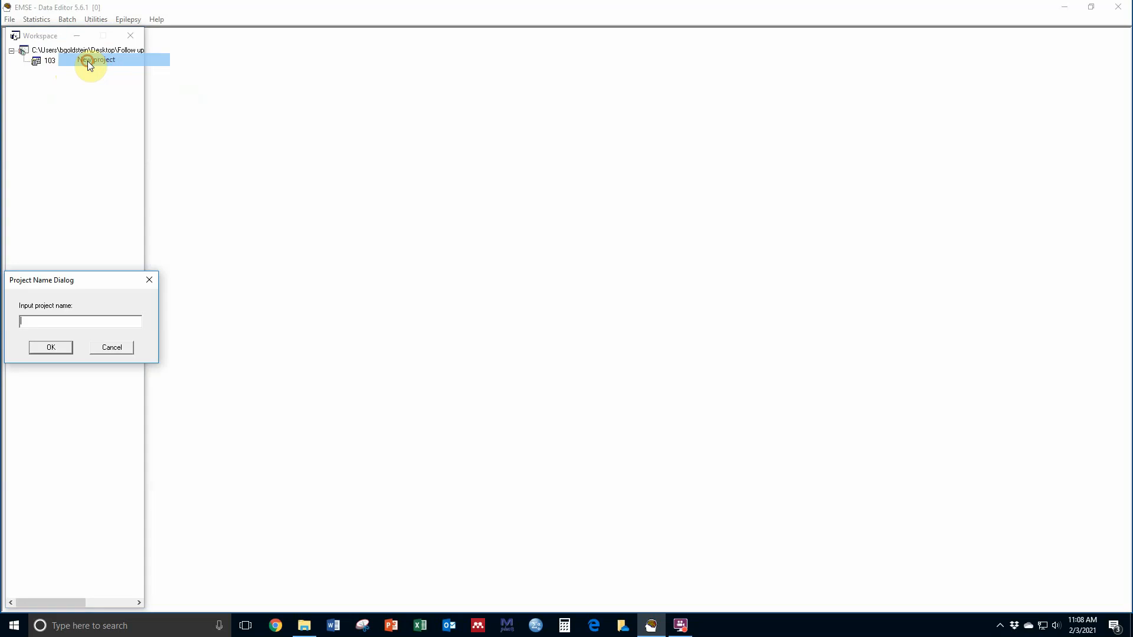
{"action": "type", "text": "111"}
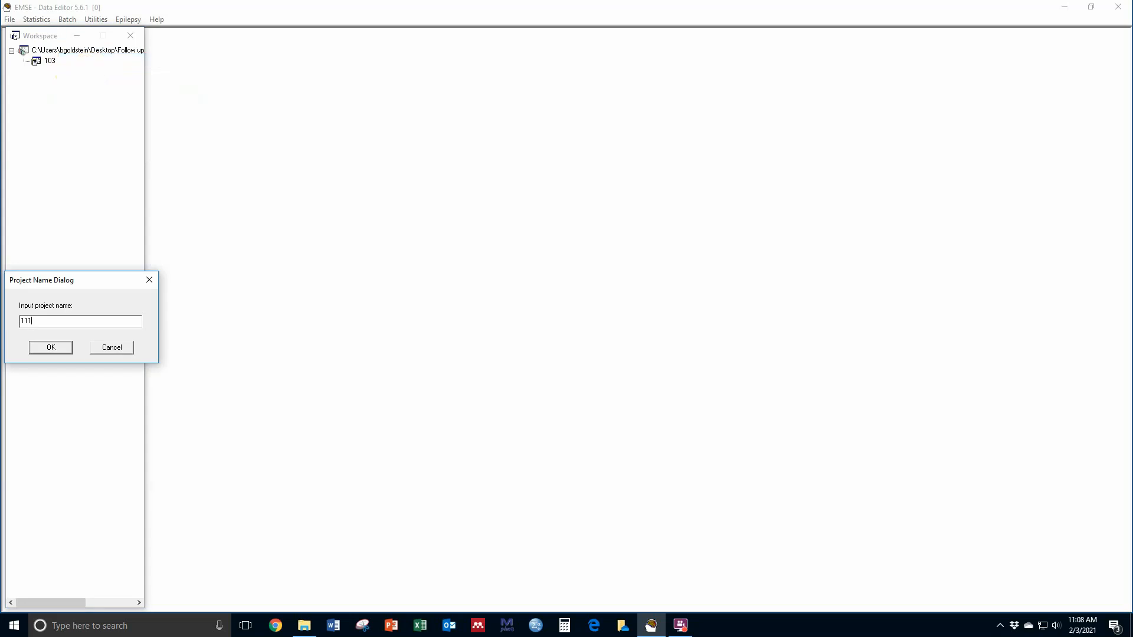
{"action": "key", "text": "Return"}
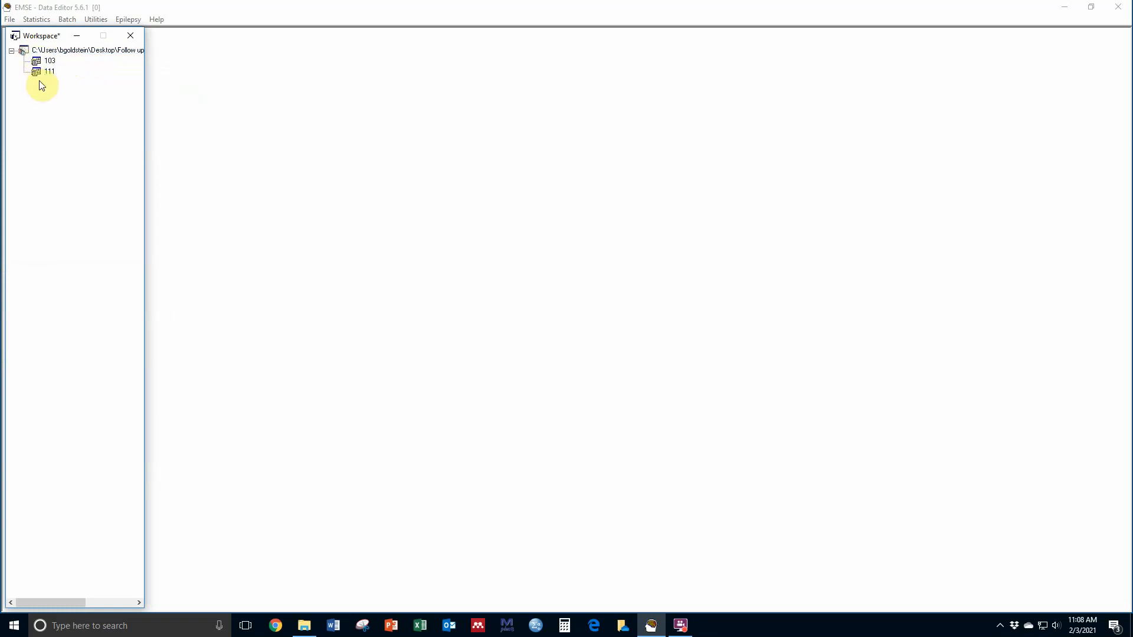
{"action": "right_click", "coordinate": [64, 54]}
{"action": "left_click", "coordinate": [103, 57]}
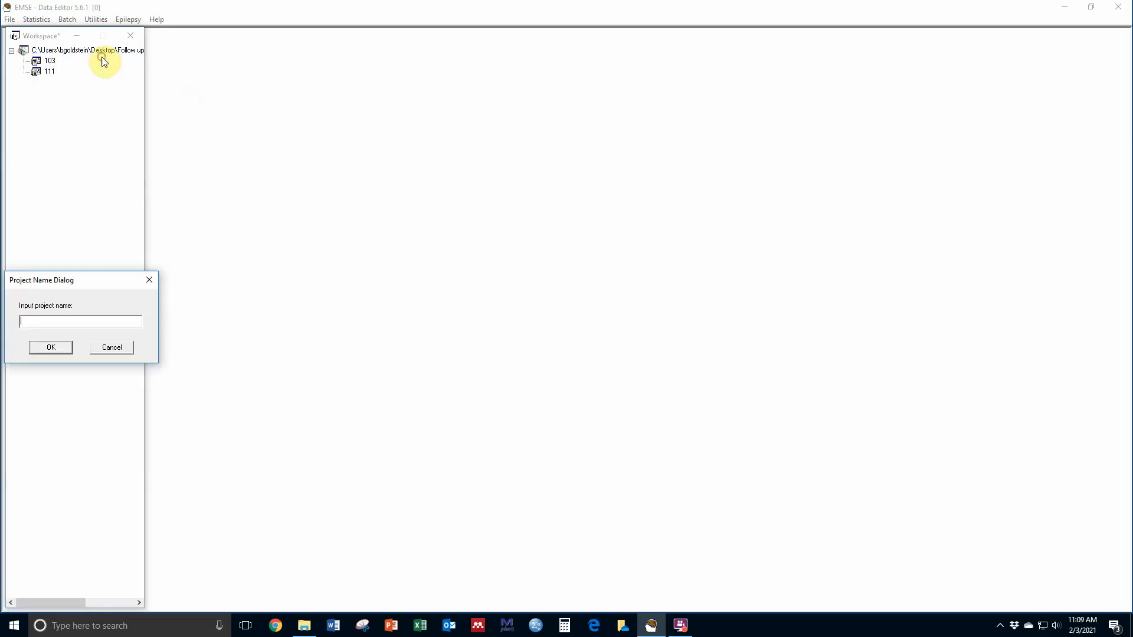
{"action": "type", "text": "221"}
{"action": "key", "text": "Return"}
Add a new project named 130 to the workspace and save the workspace.
{"action": "right_click", "coordinate": [113, 52]}
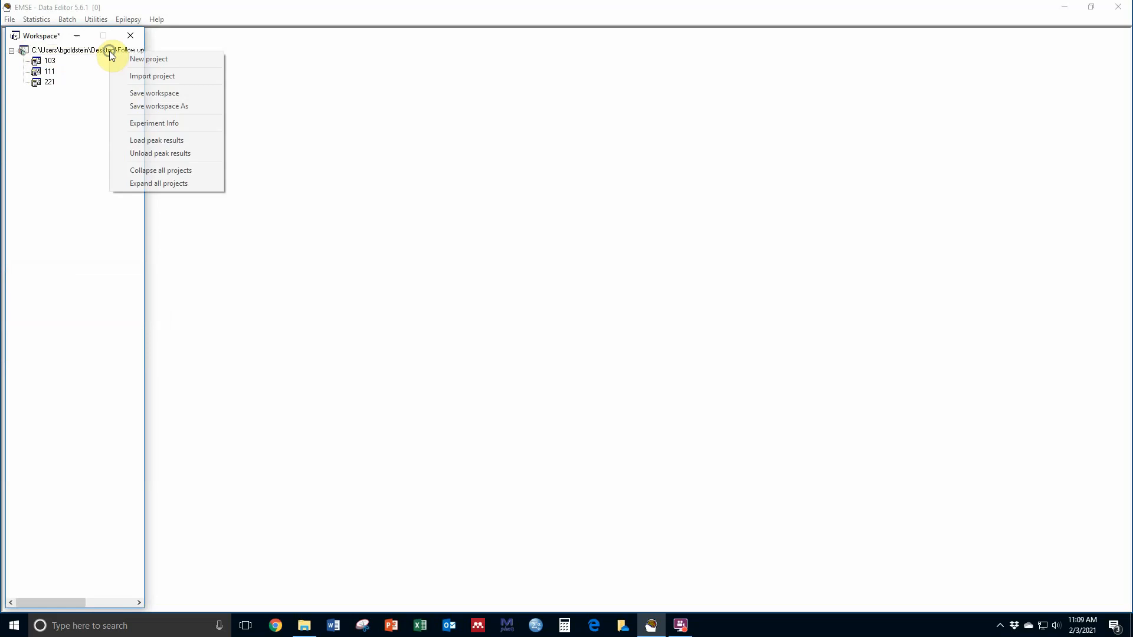
{"action": "left_click", "coordinate": [122, 60]}
{"action": "type", "text": "130"}
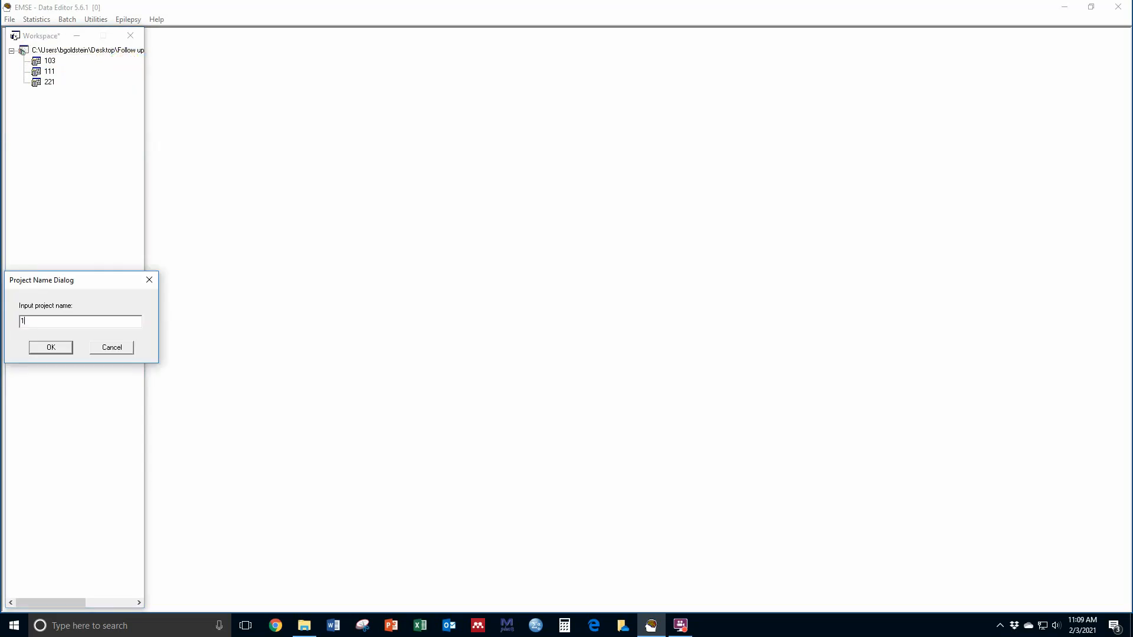
{"action": "key", "text": "Return"}
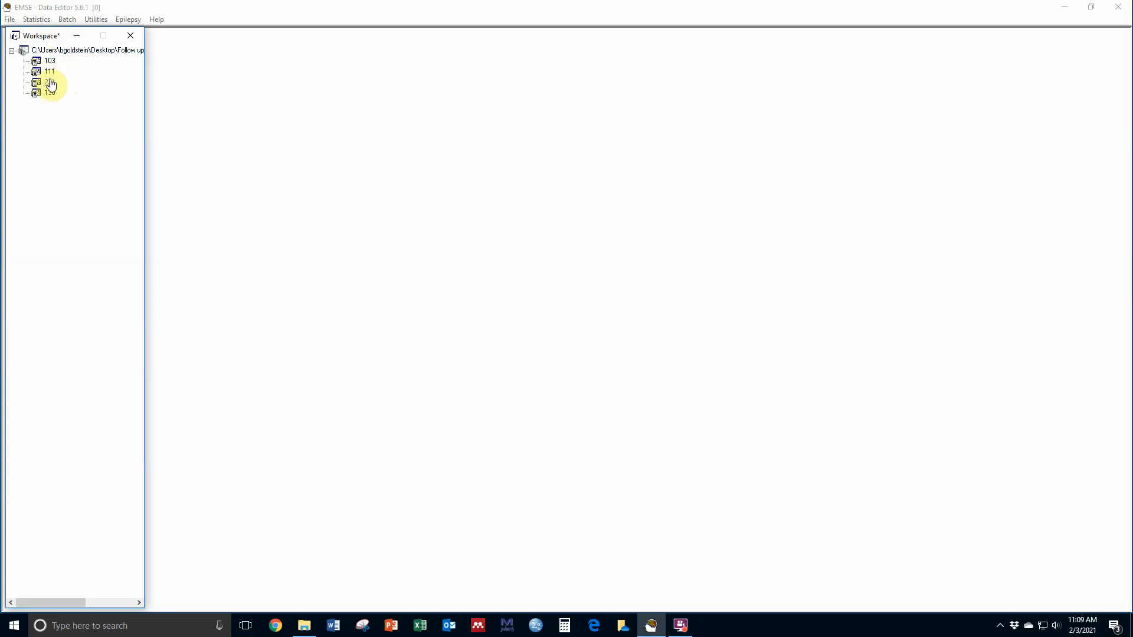
{"action": "left_click", "coordinate": [9, 21]}
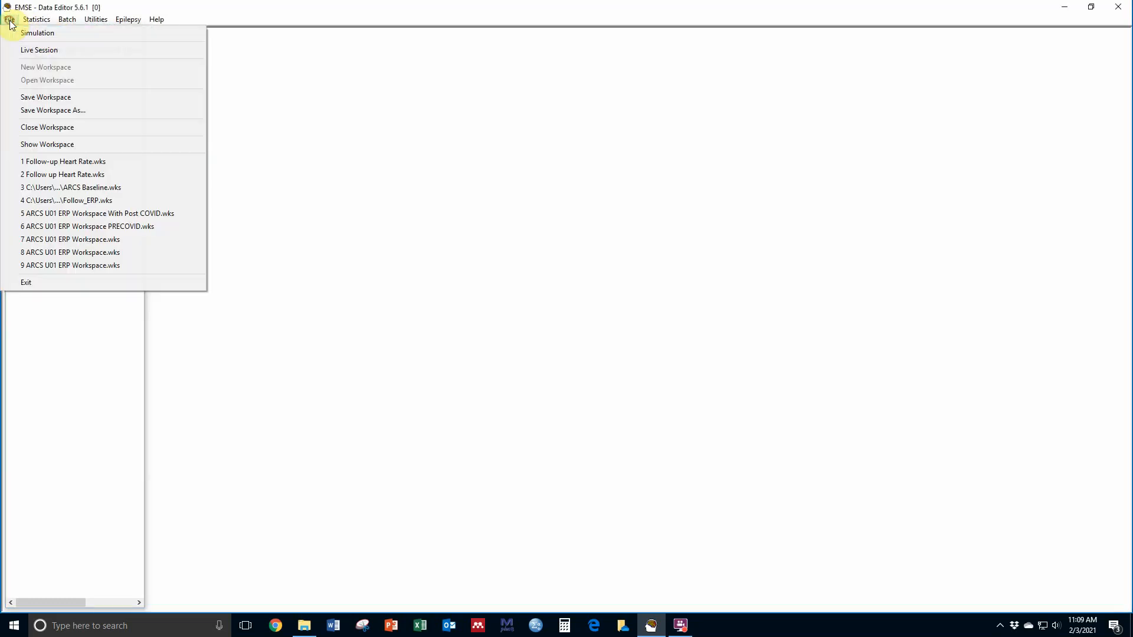
{"action": "left_click", "coordinate": [40, 97]}
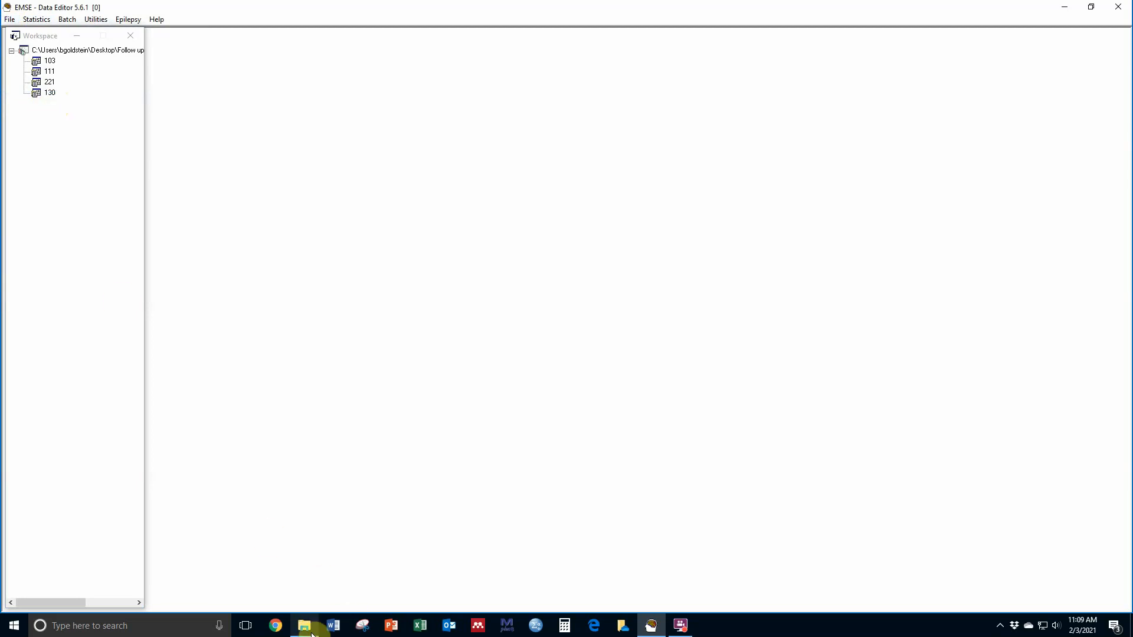
In File Explorer, delete the .evt, .ppm and .pref files from the 103 folder in Follow up Physio, keeping only ARCS_103.bdf.
{"action": "mouse_move", "coordinate": [304, 624]}
{"action": "left_click", "coordinate": [319, 583]}
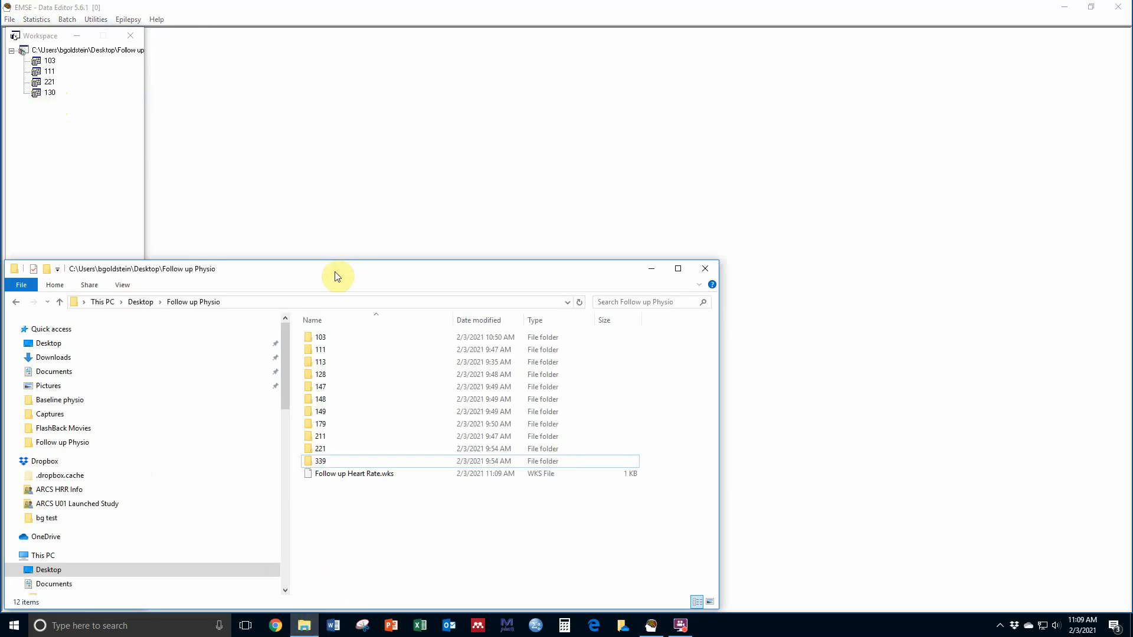
{"action": "left_click_drag", "start_coordinate": [337, 276], "coordinate": [488, 148]}
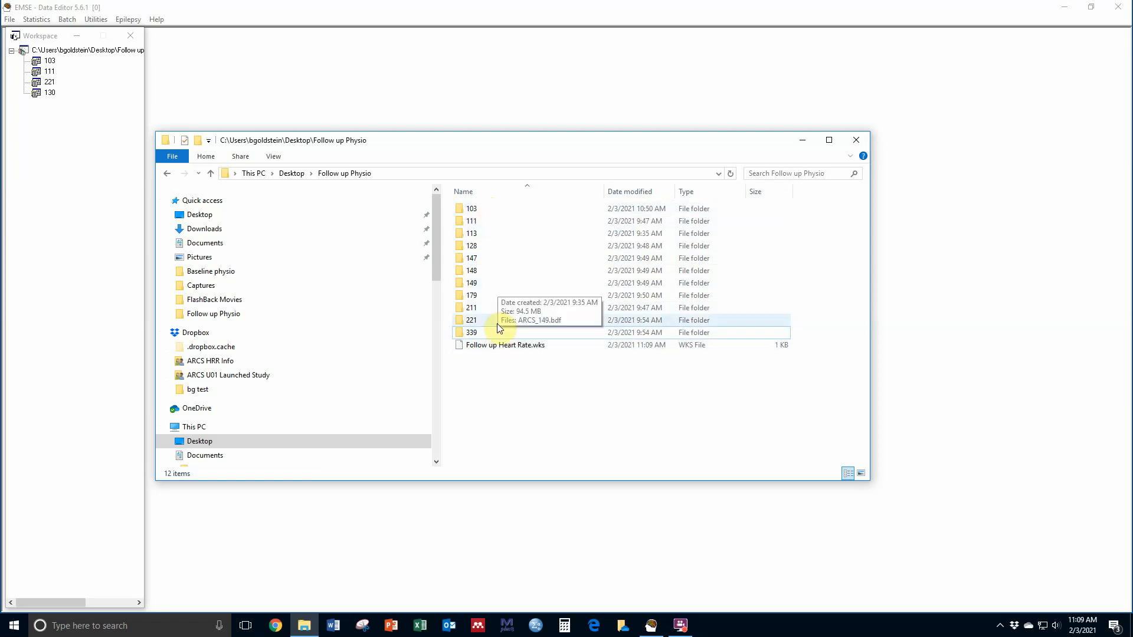
{"action": "double_click", "coordinate": [522, 209]}
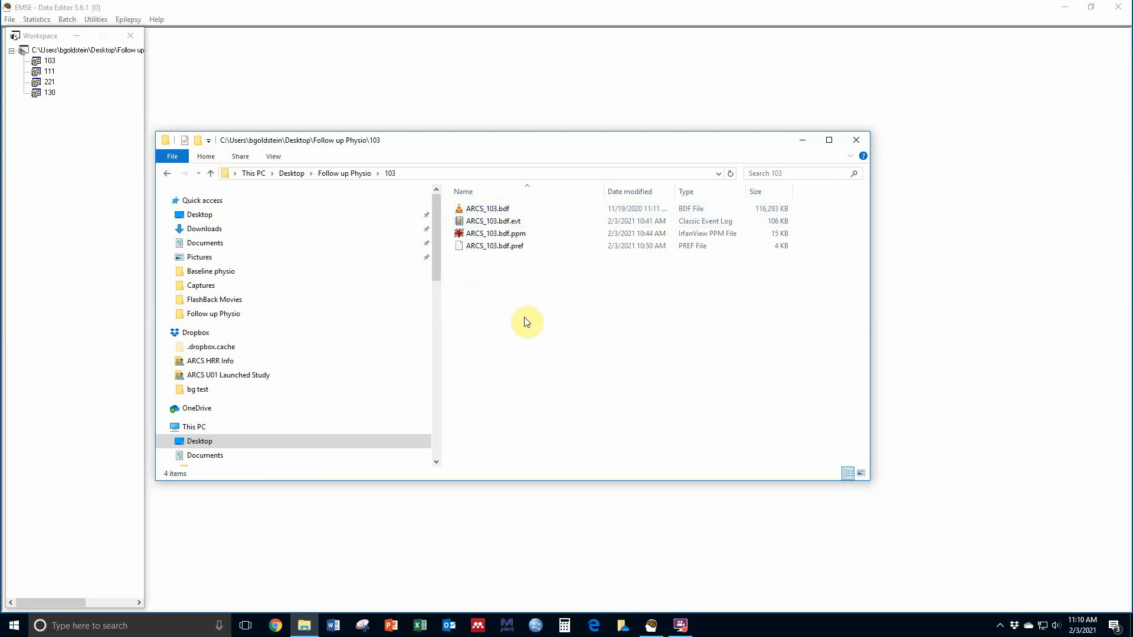
{"action": "left_click", "coordinate": [526, 221]}
{"action": "left_click_drag", "start_coordinate": [536, 313], "coordinate": [533, 230]}
{"action": "key", "text": "Delete"}
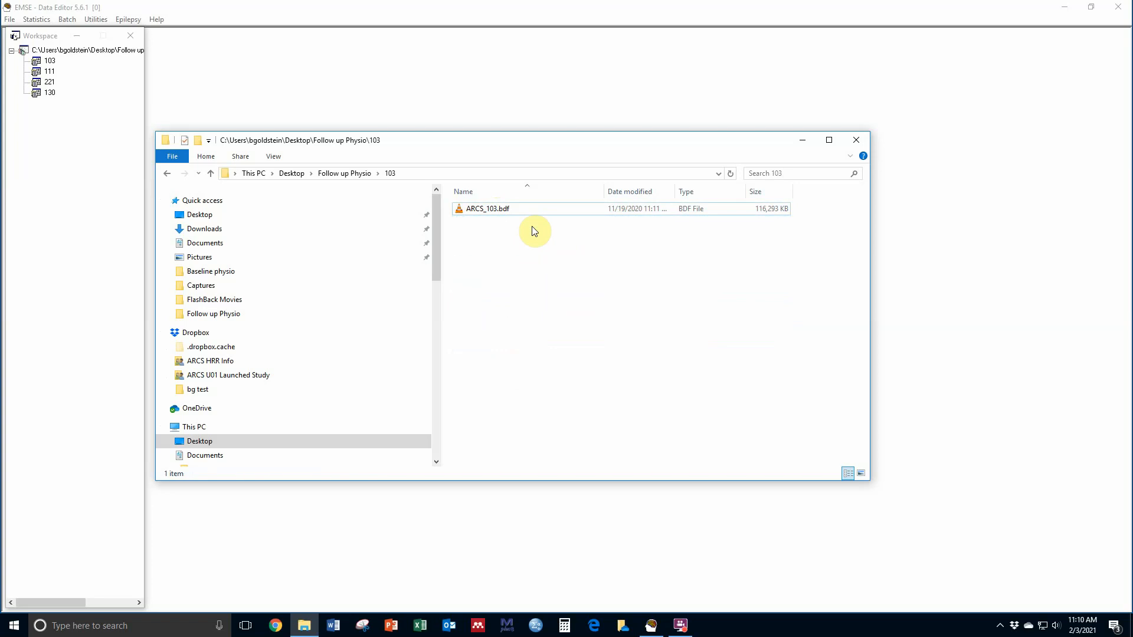
{"action": "left_click", "coordinate": [516, 210]}
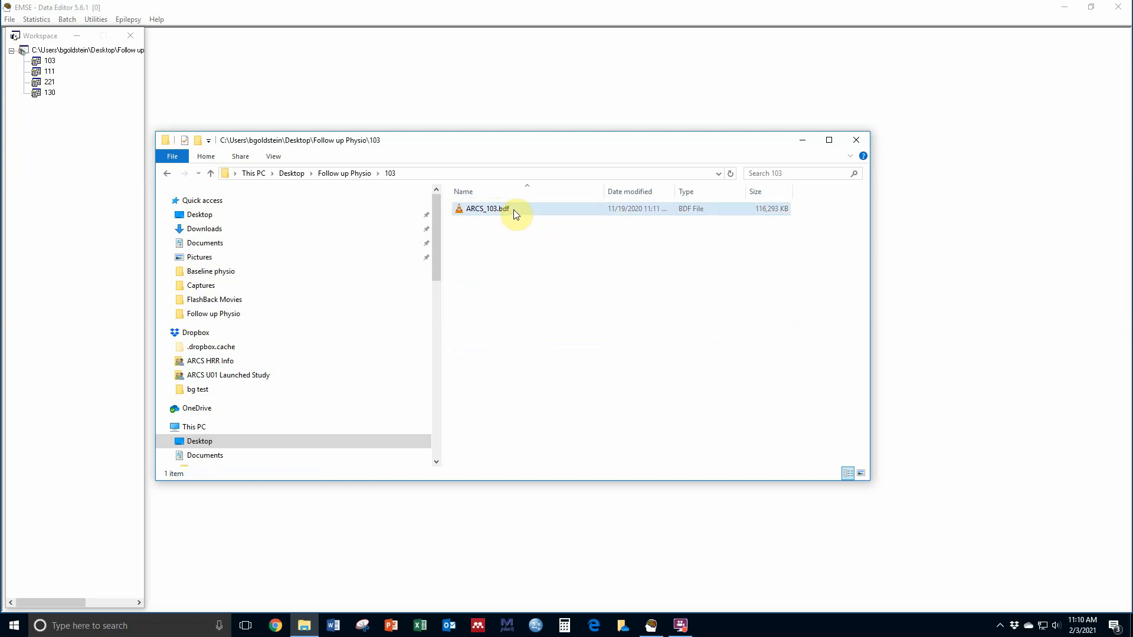
{"action": "left_click", "coordinate": [803, 142]}
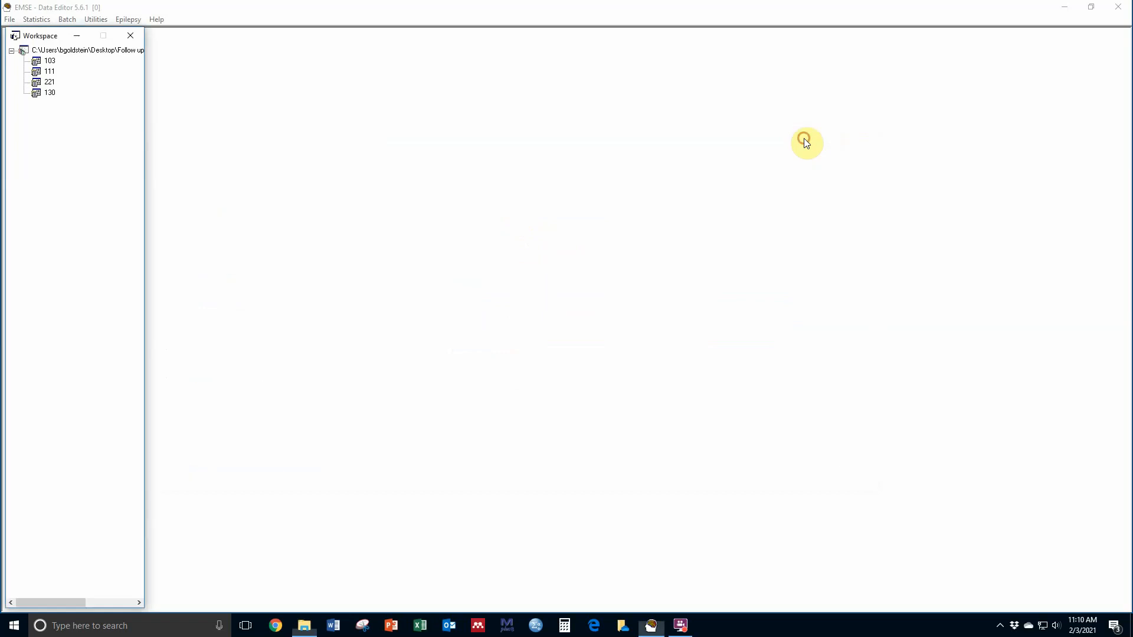
In EMSE, add ARCS_103.bdf from the 103 folder to project 103 as time series data.
{"action": "right_click", "coordinate": [51, 61]}
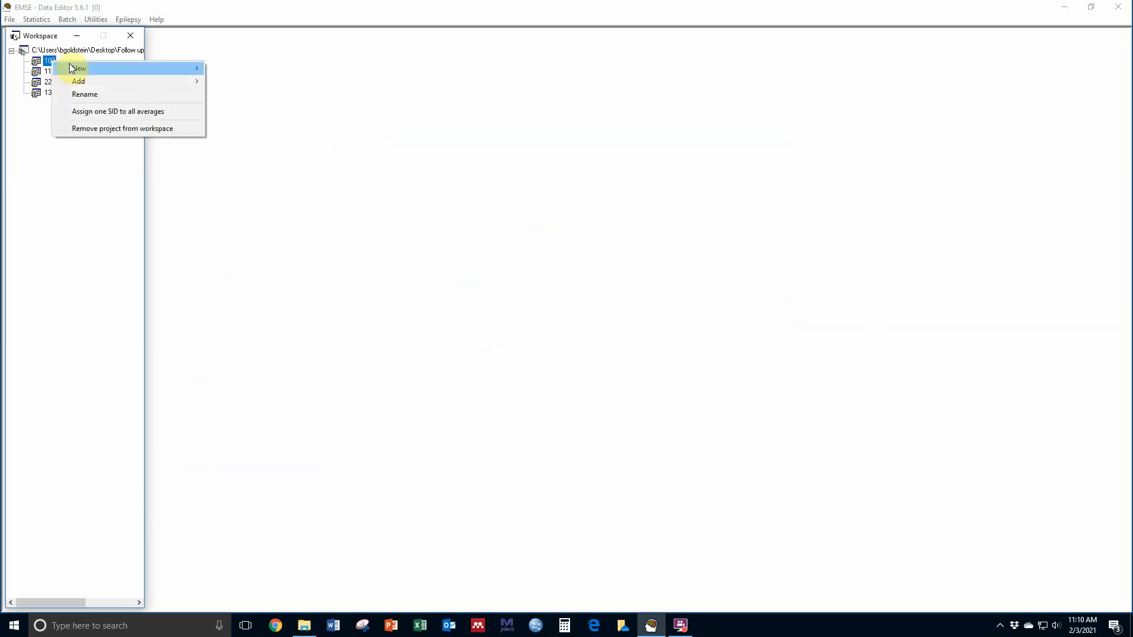
{"action": "mouse_move", "coordinate": [59, 68]}
{"action": "mouse_move", "coordinate": [134, 83]}
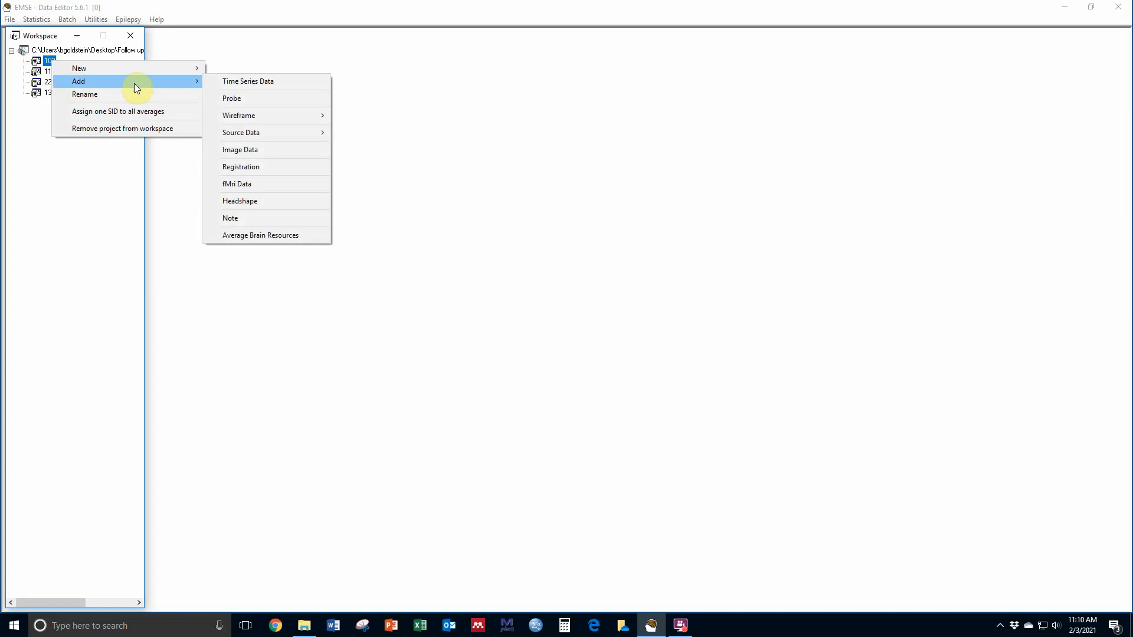
{"action": "left_click", "coordinate": [237, 81]}
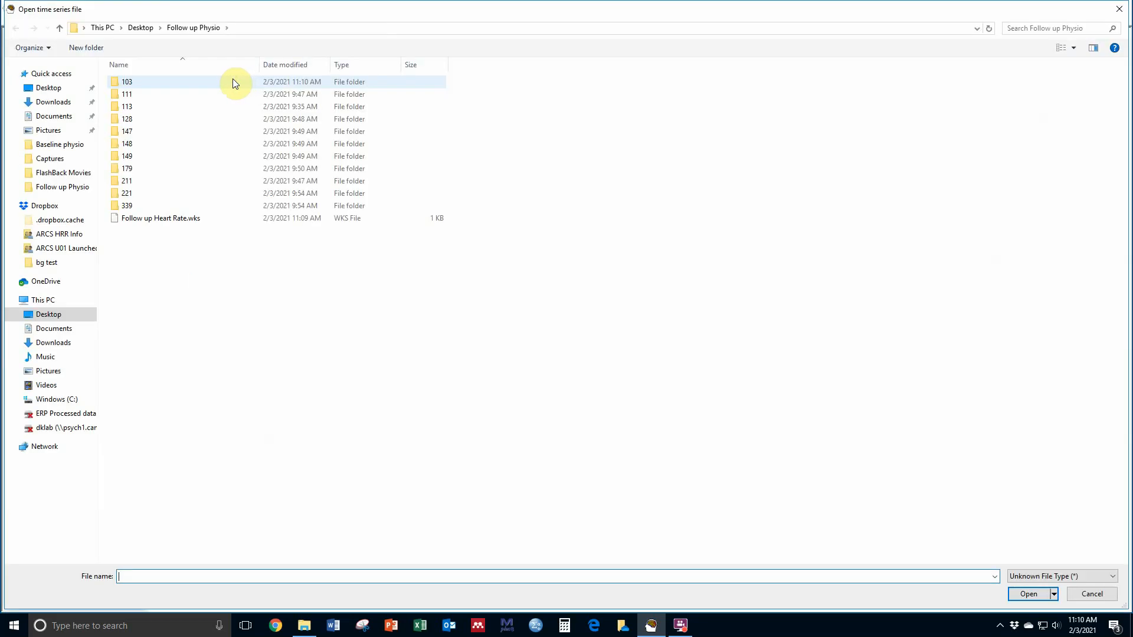
{"action": "double_click", "coordinate": [163, 87]}
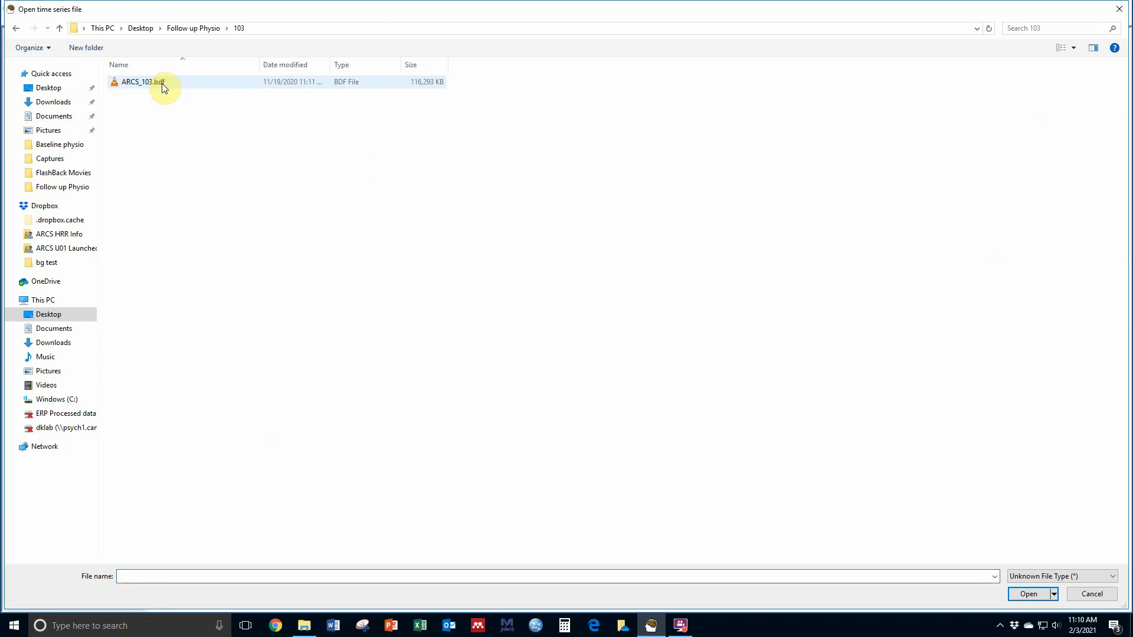
{"action": "double_click", "coordinate": [162, 85]}
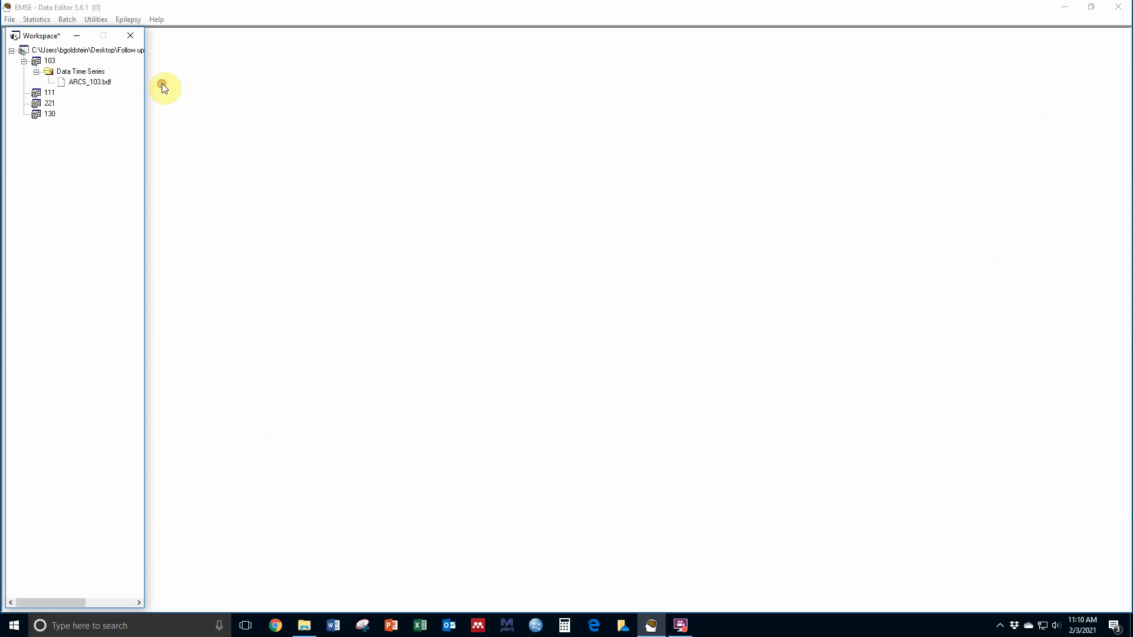
Open ARCS_103.bdf from project 103, excluding the average brain resource and declining to make a probe.
{"action": "double_click", "coordinate": [90, 86]}
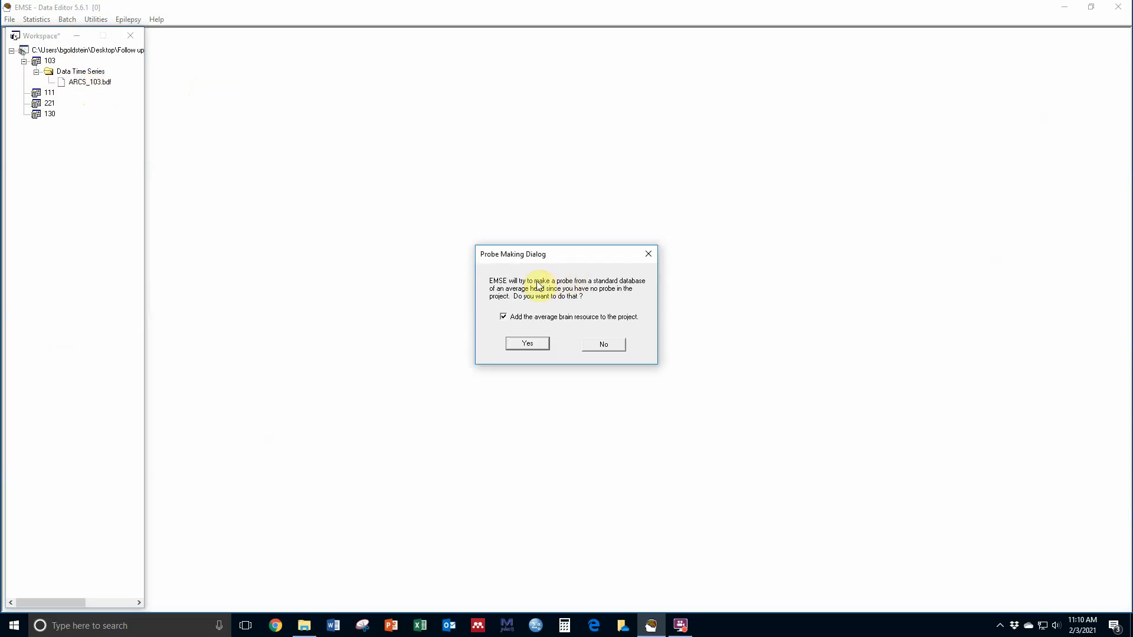
{"action": "left_click", "coordinate": [526, 317]}
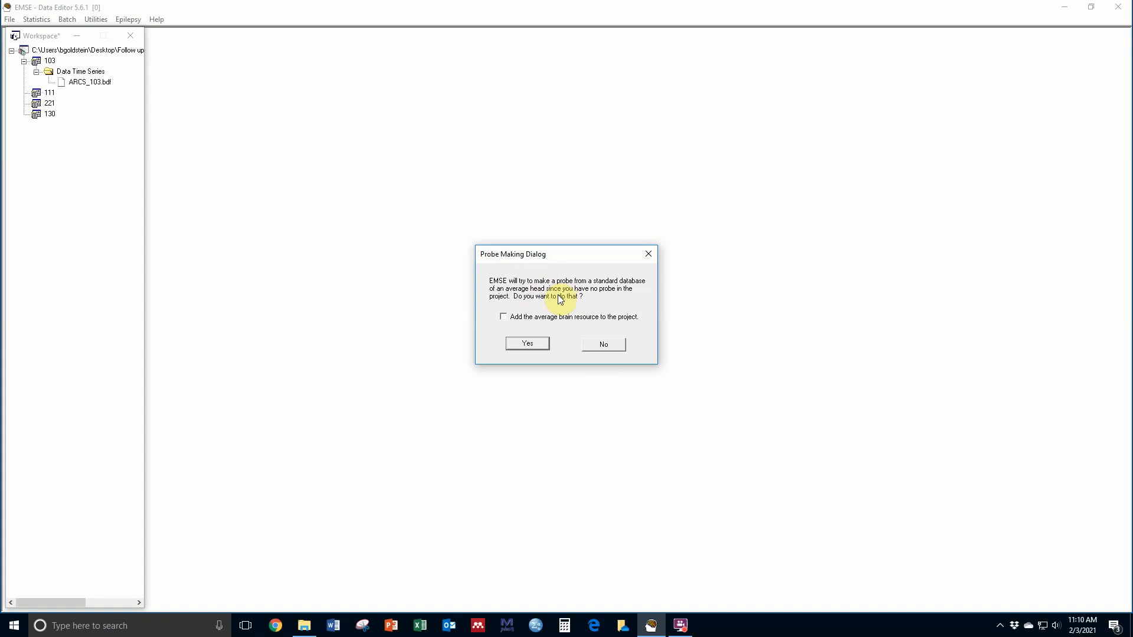
{"action": "left_click", "coordinate": [604, 345]}
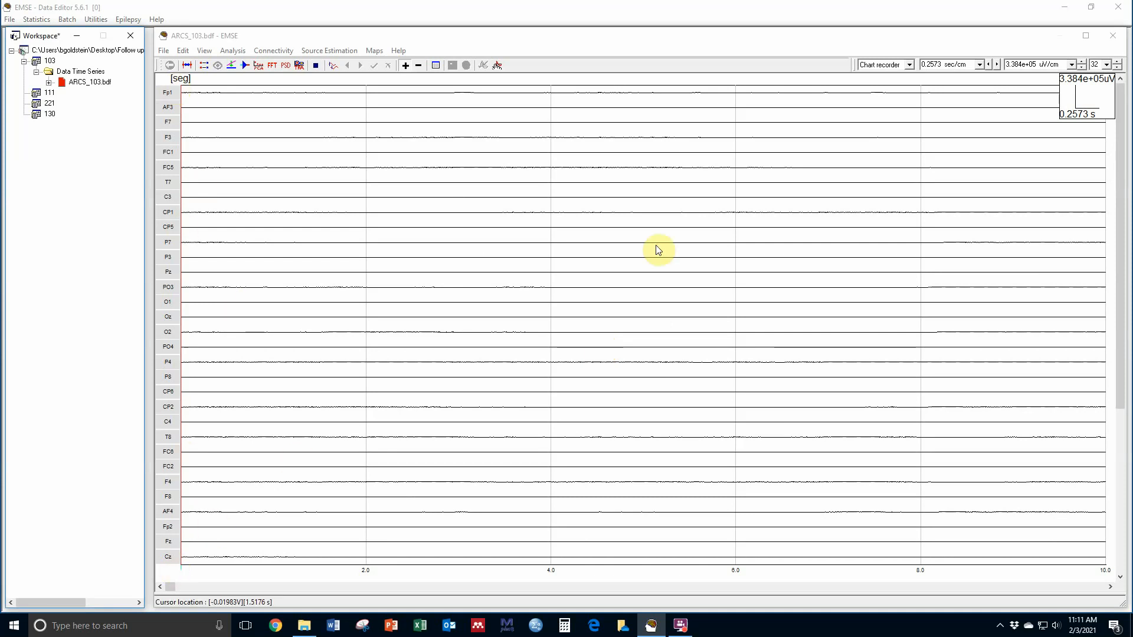
Display all 47 channels of ARCS_103.bdf, and switch every channel off except EXG7.
{"action": "left_click", "coordinate": [1107, 67]}
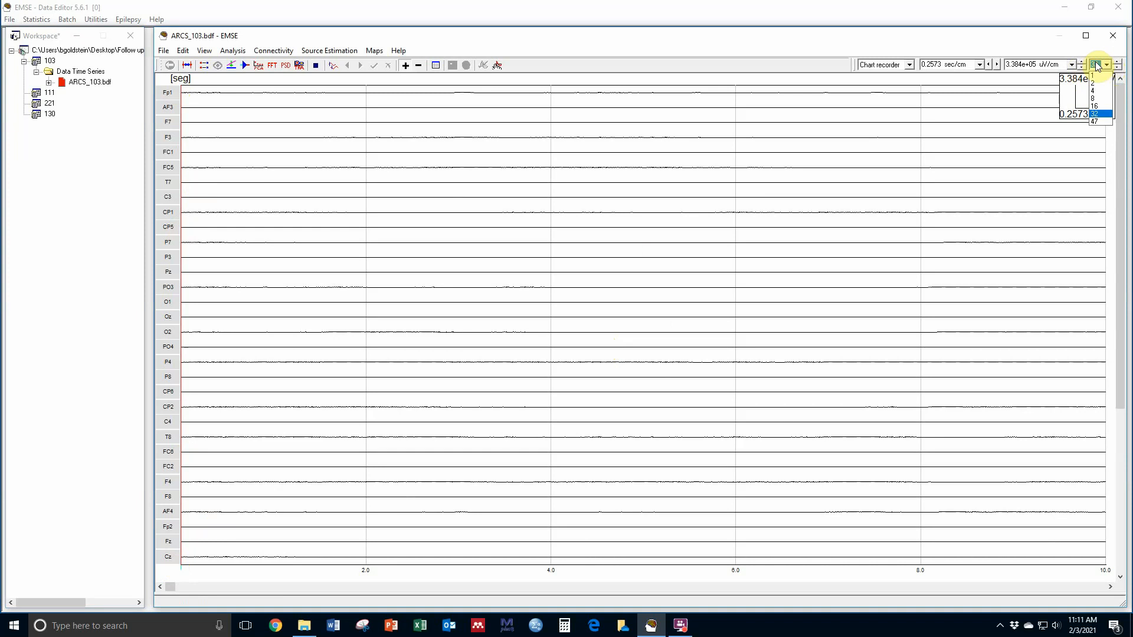
{"action": "left_click", "coordinate": [1098, 121]}
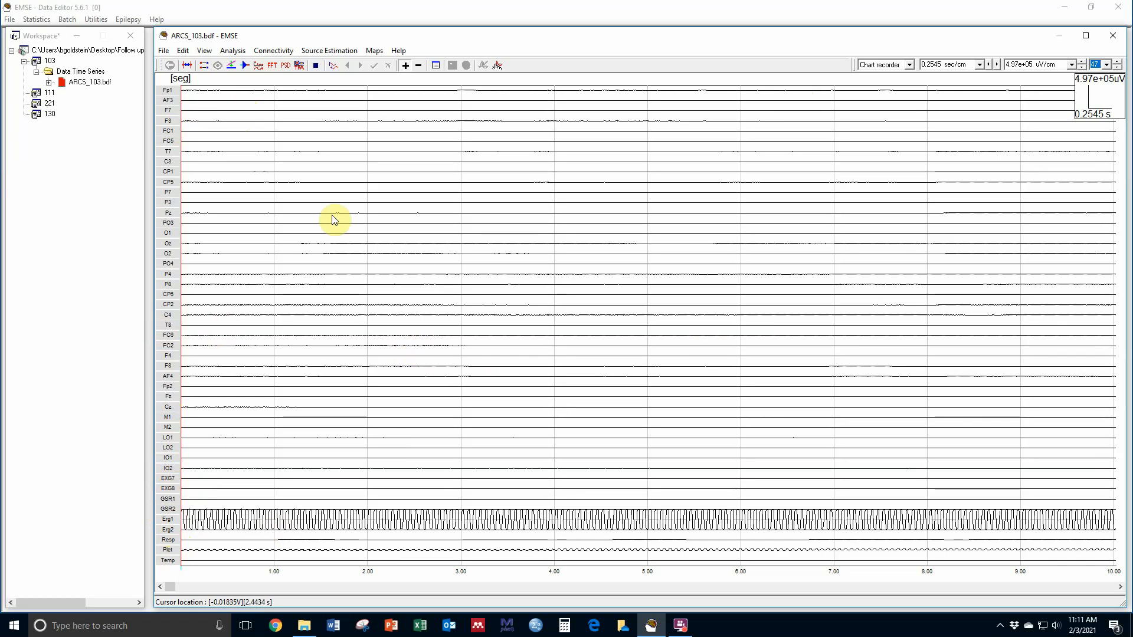
{"action": "left_click", "coordinate": [184, 51]}
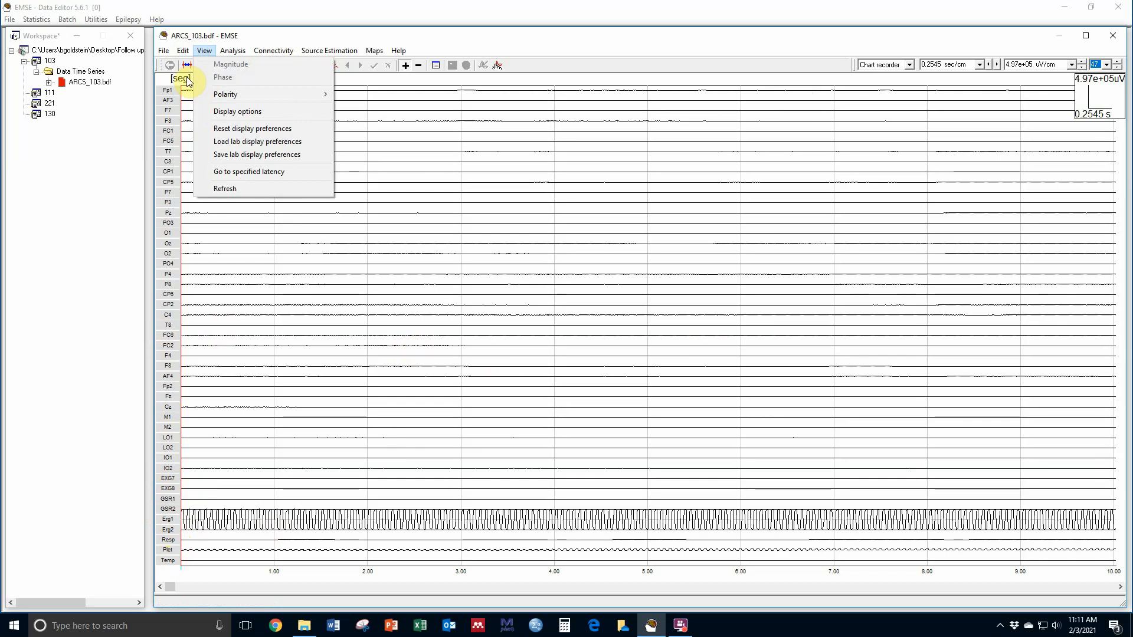
{"action": "left_click", "coordinate": [202, 94]}
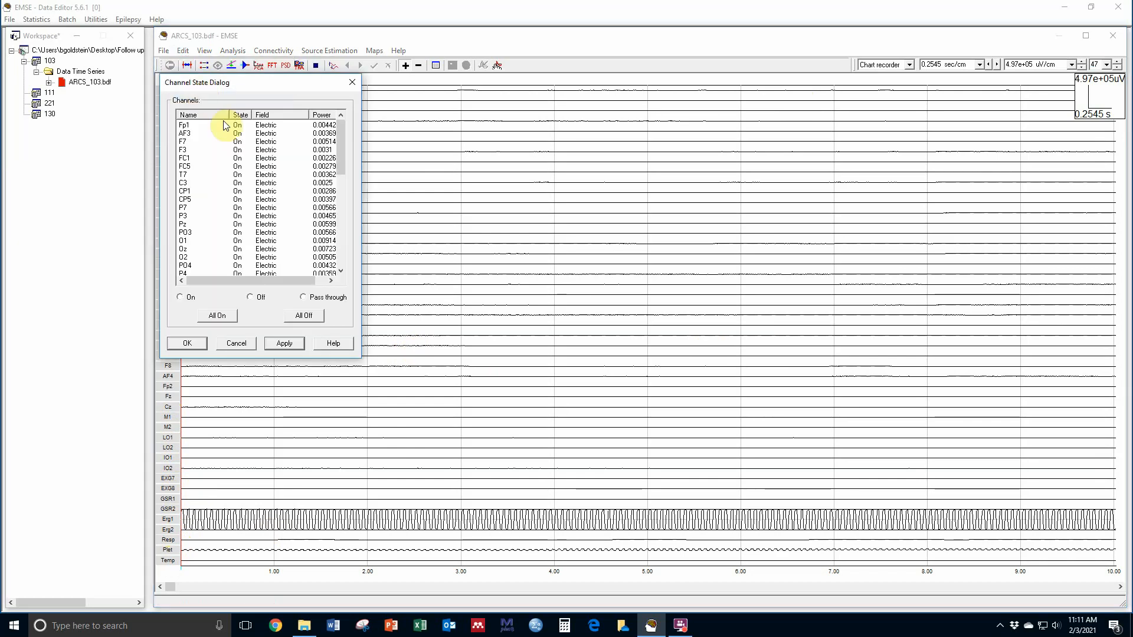
{"action": "scroll", "coordinate": [241, 171], "scroll_direction": "down", "scroll_amount": 6}
{"action": "scroll", "coordinate": [241, 171], "scroll_direction": "down", "scroll_amount": 4}
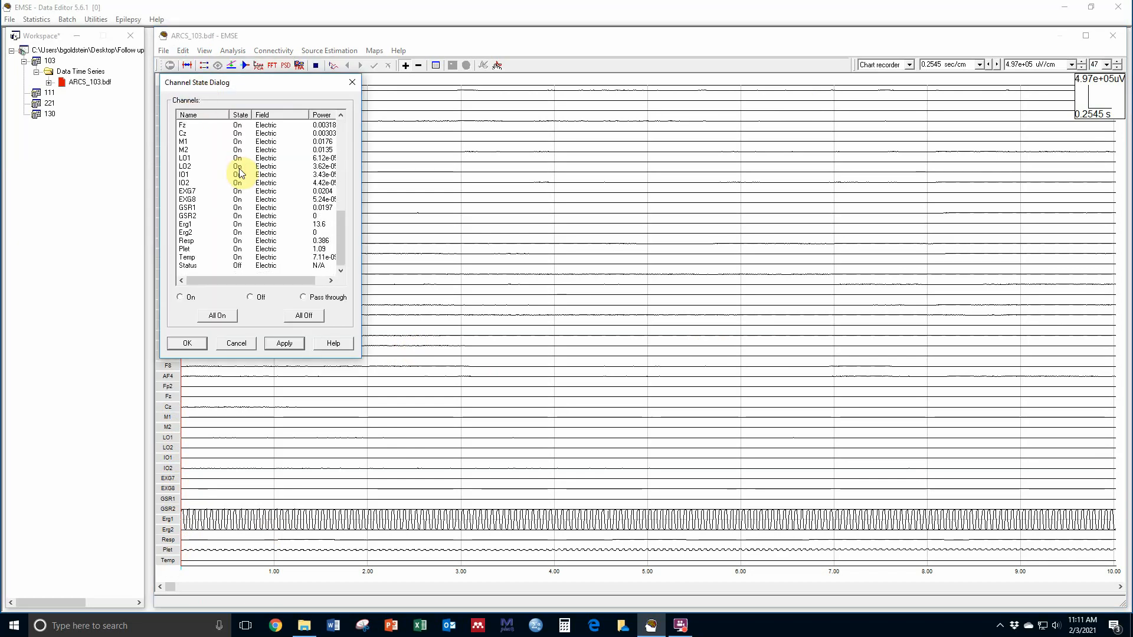
{"action": "left_click", "coordinate": [310, 319]}
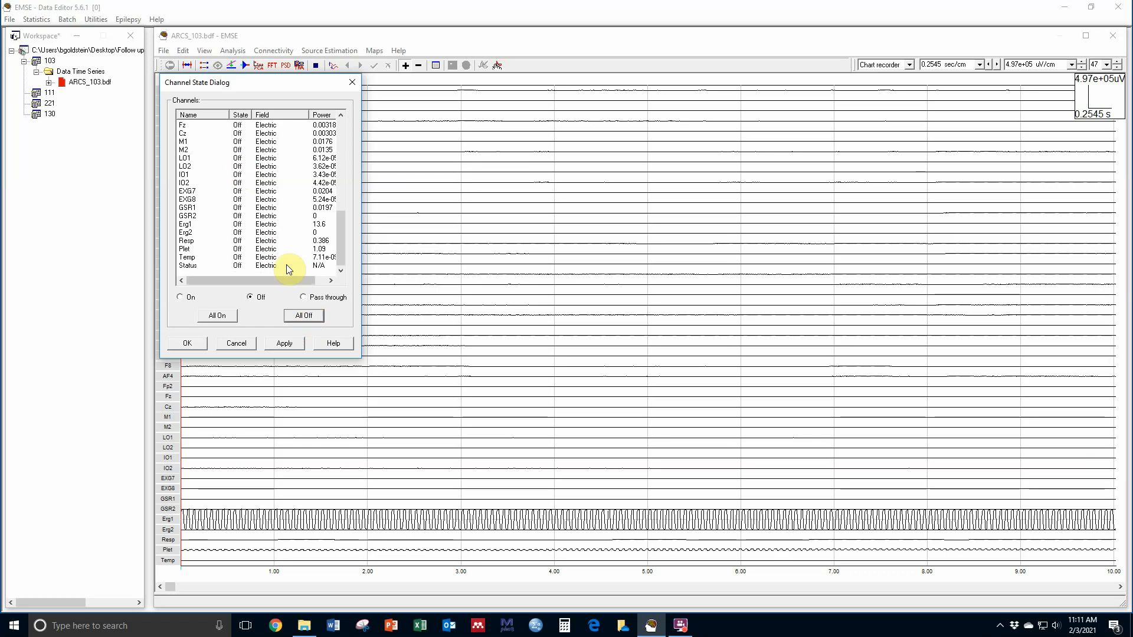
{"action": "left_click", "coordinate": [198, 192]}
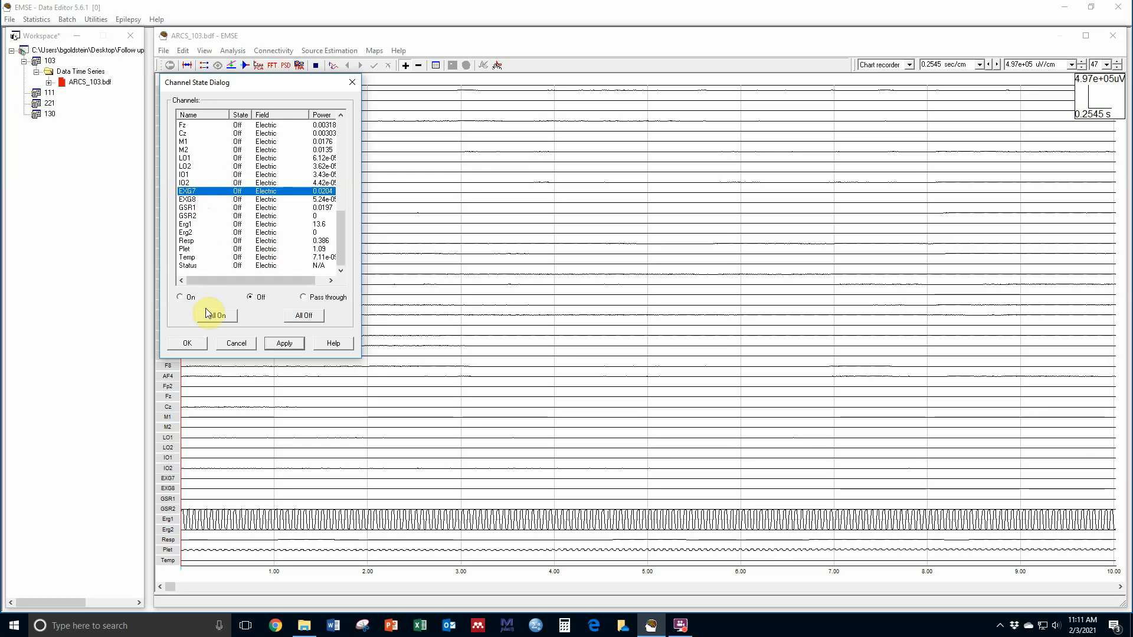
{"action": "left_click", "coordinate": [185, 298]}
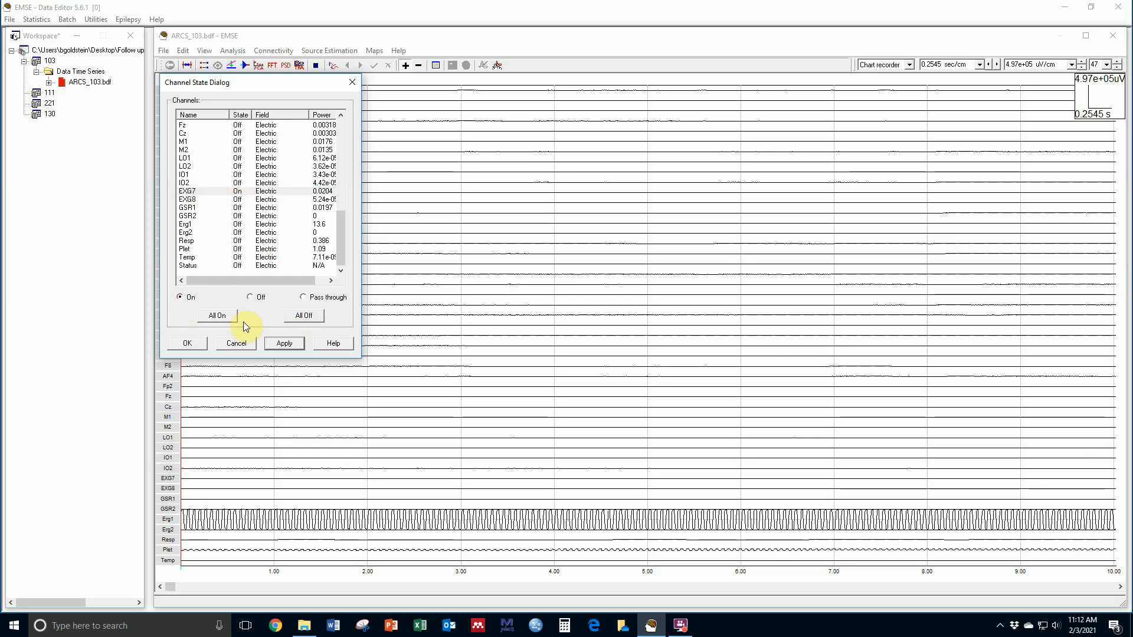
{"action": "left_click", "coordinate": [284, 344]}
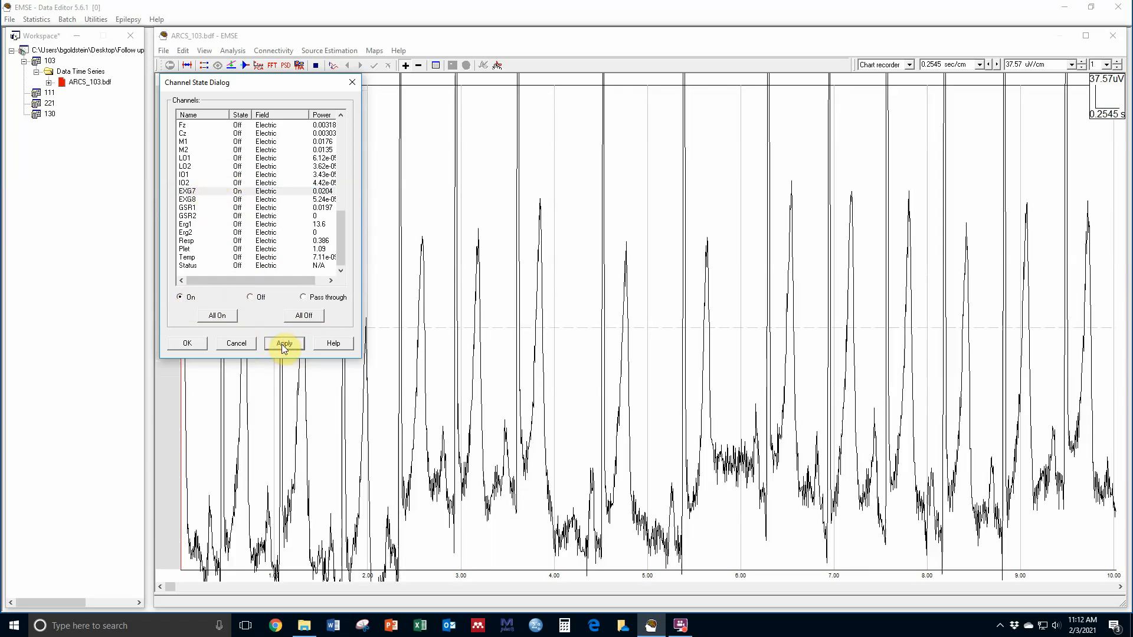
{"action": "left_click", "coordinate": [188, 343]}
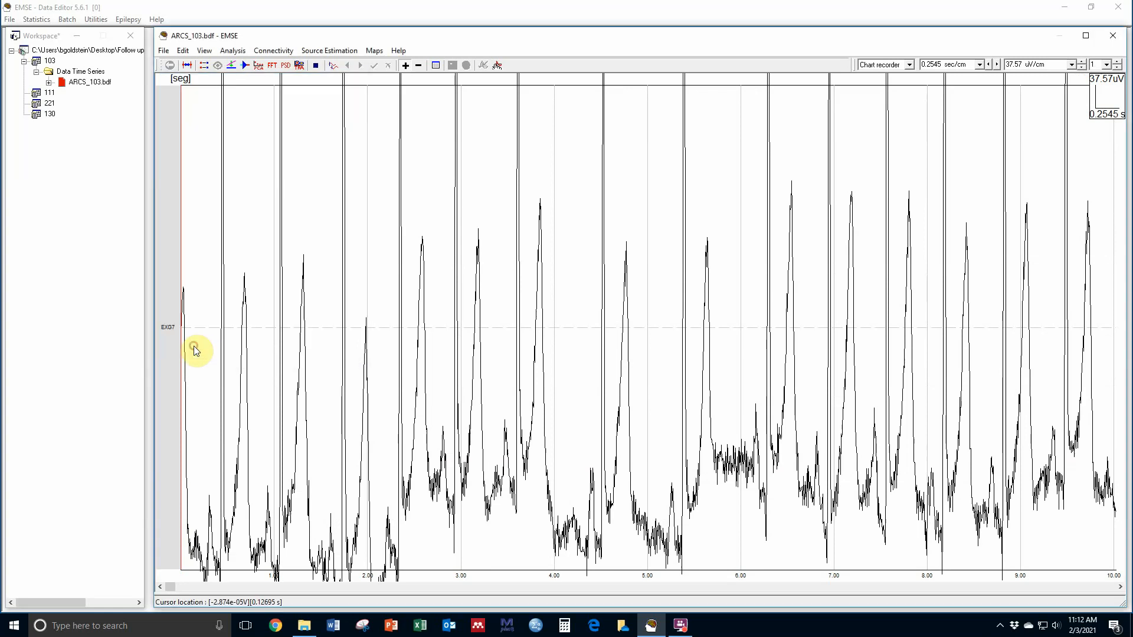
Show the EXG7 channel in the Superimposed display mode and review its heartbeat trace through the 60 to 70 s segment.
{"action": "left_click", "coordinate": [910, 66]}
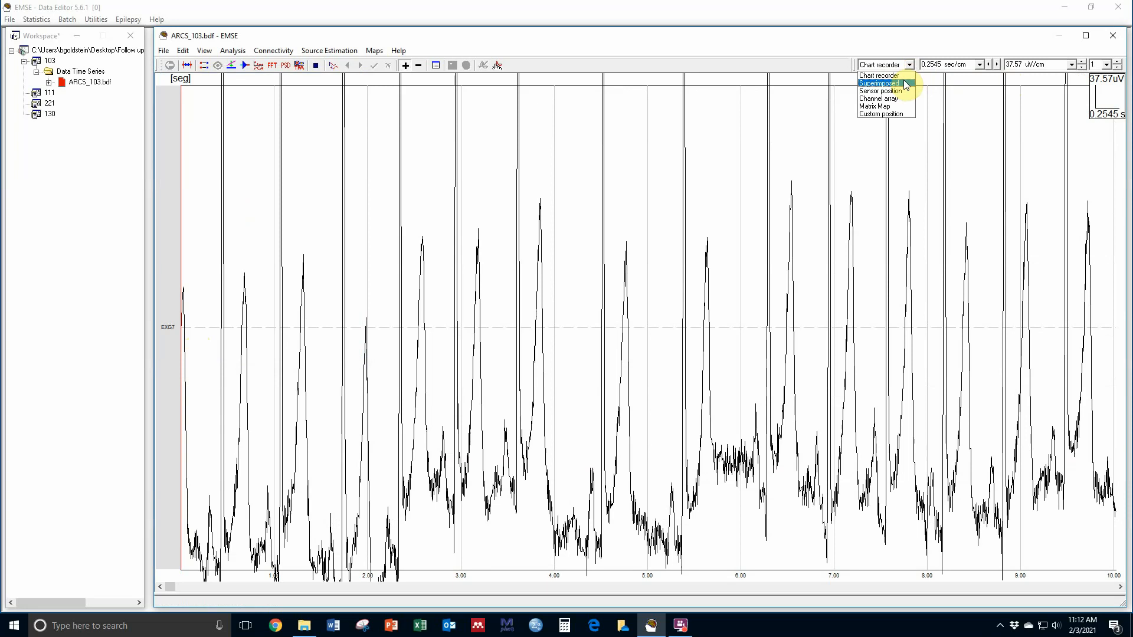
{"action": "left_click", "coordinate": [880, 84]}
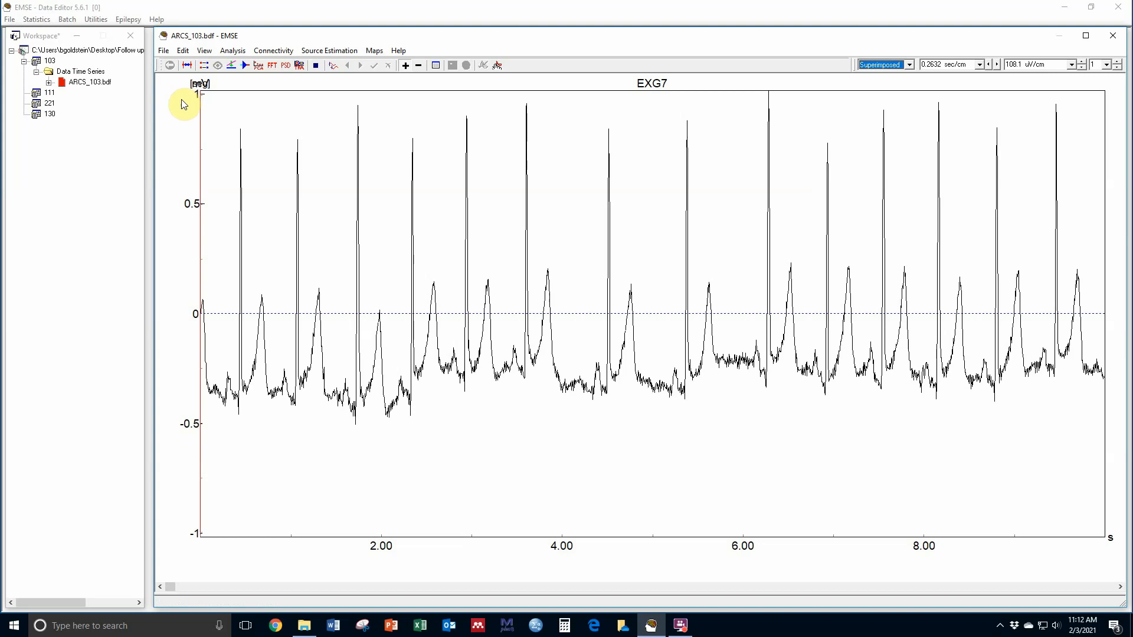
{"action": "left_click", "coordinate": [609, 587]}
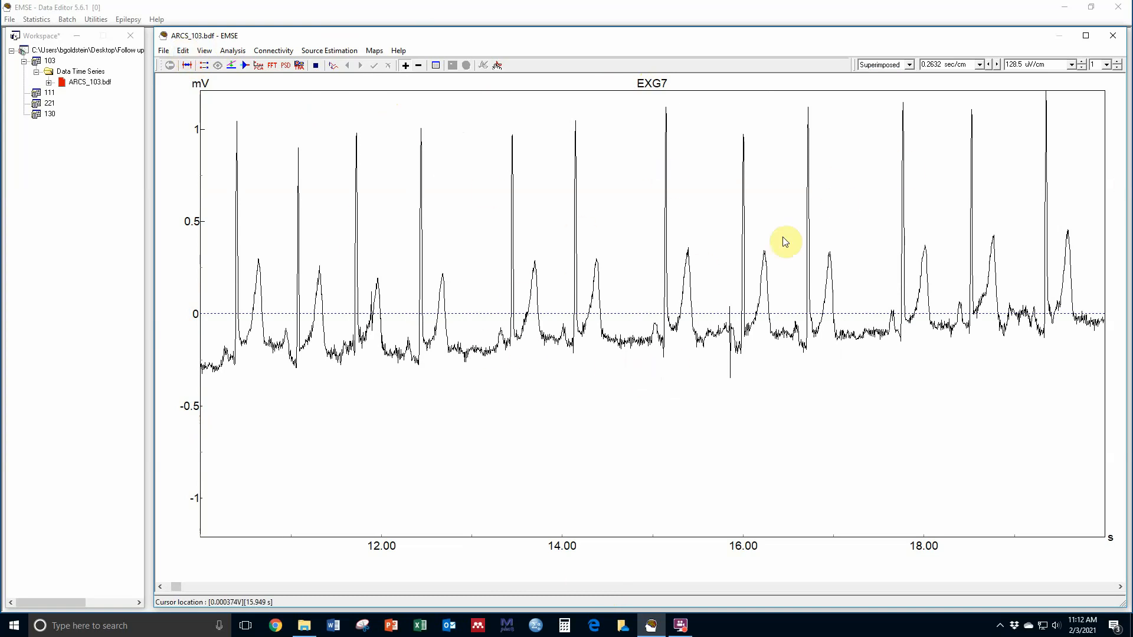
{"action": "left_click", "coordinate": [863, 588]}
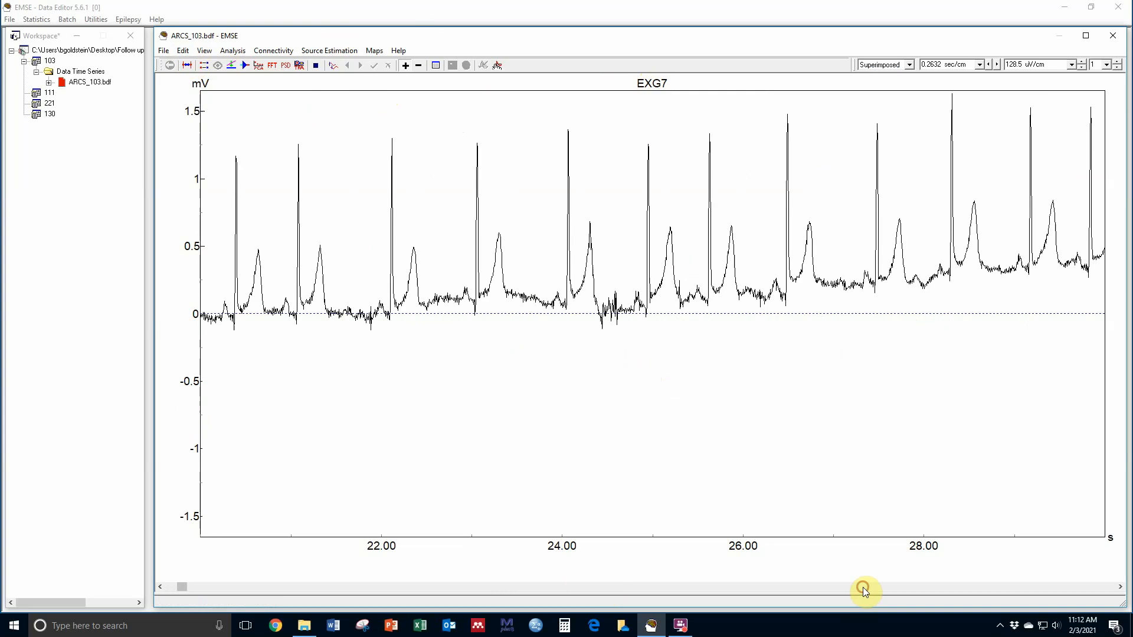
{"action": "left_click", "coordinate": [866, 586]}
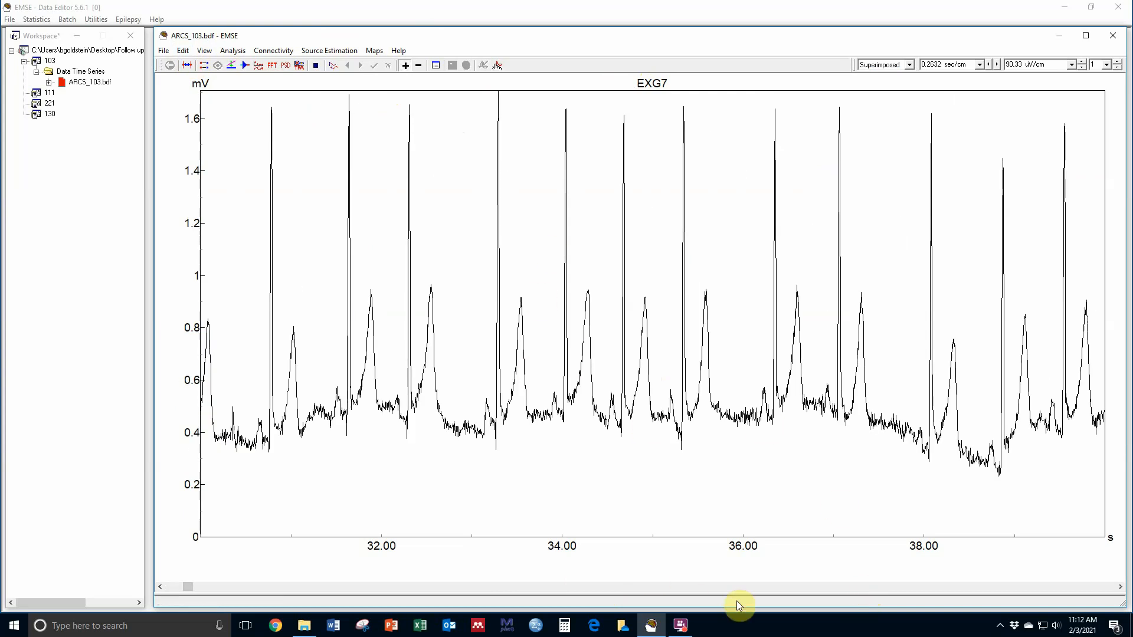
{"action": "left_click", "coordinate": [755, 587]}
{"action": "left_click", "coordinate": [762, 586]}
{"action": "left_click", "coordinate": [762, 587]}
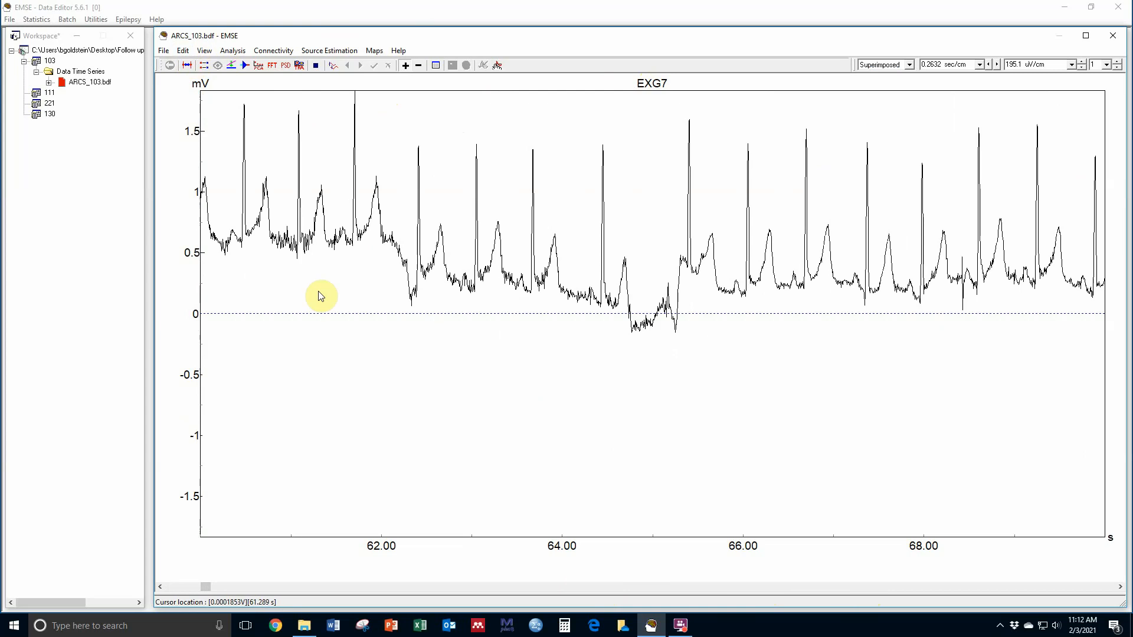
Add a Digital IIR Filter from the temporal filters to the recording's filter pipeline.
{"action": "left_click", "coordinate": [232, 52]}
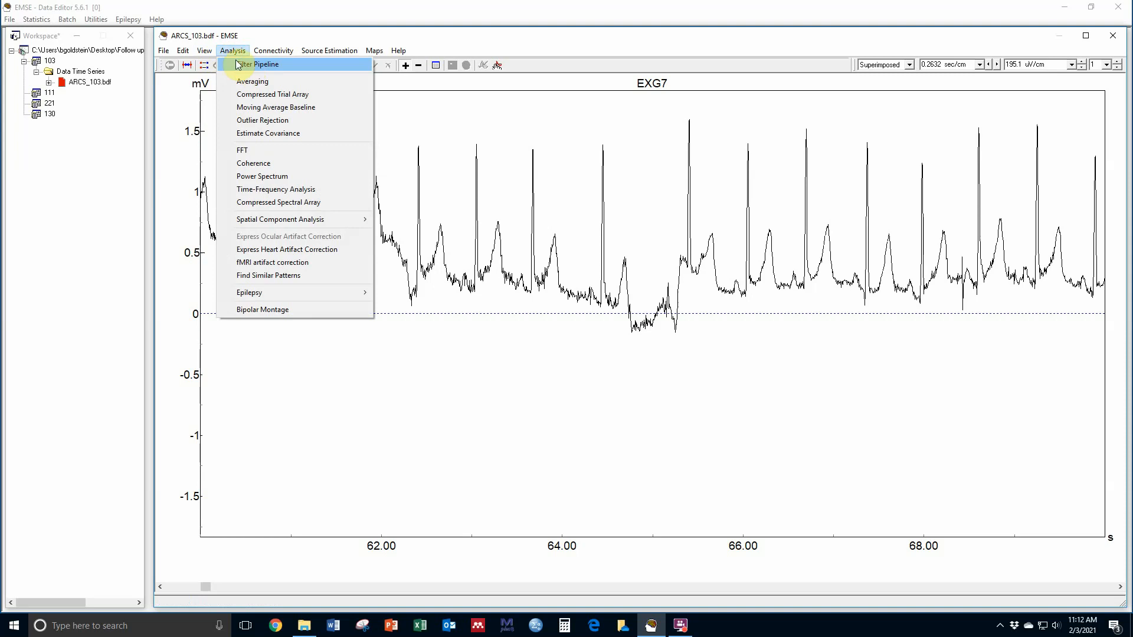
{"action": "left_click", "coordinate": [258, 65]}
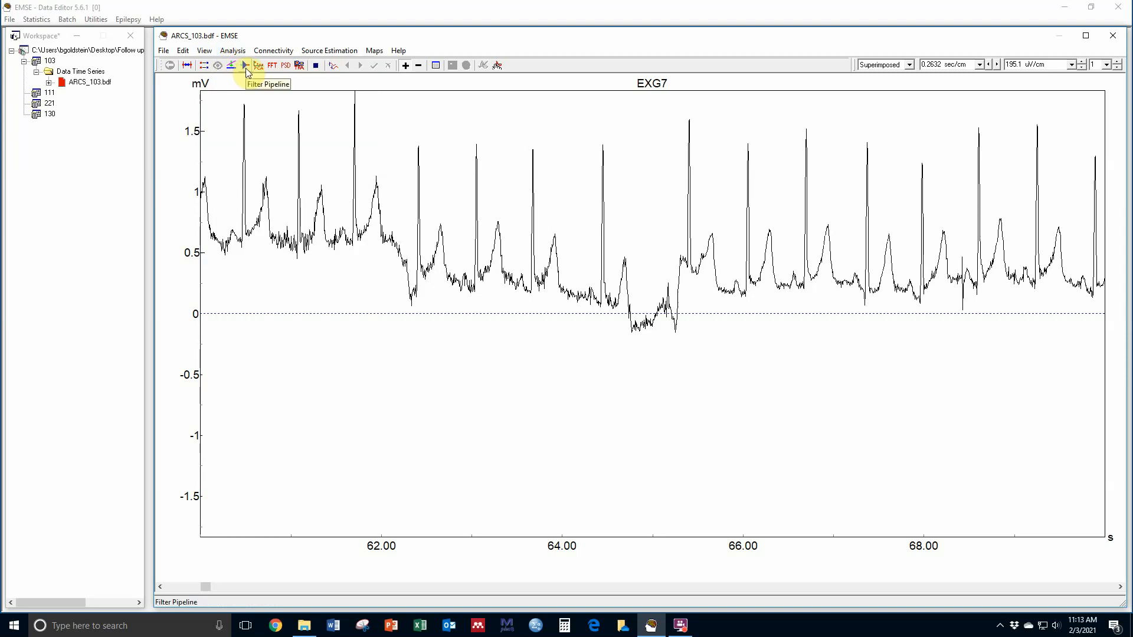
{"action": "left_click", "coordinate": [246, 67]}
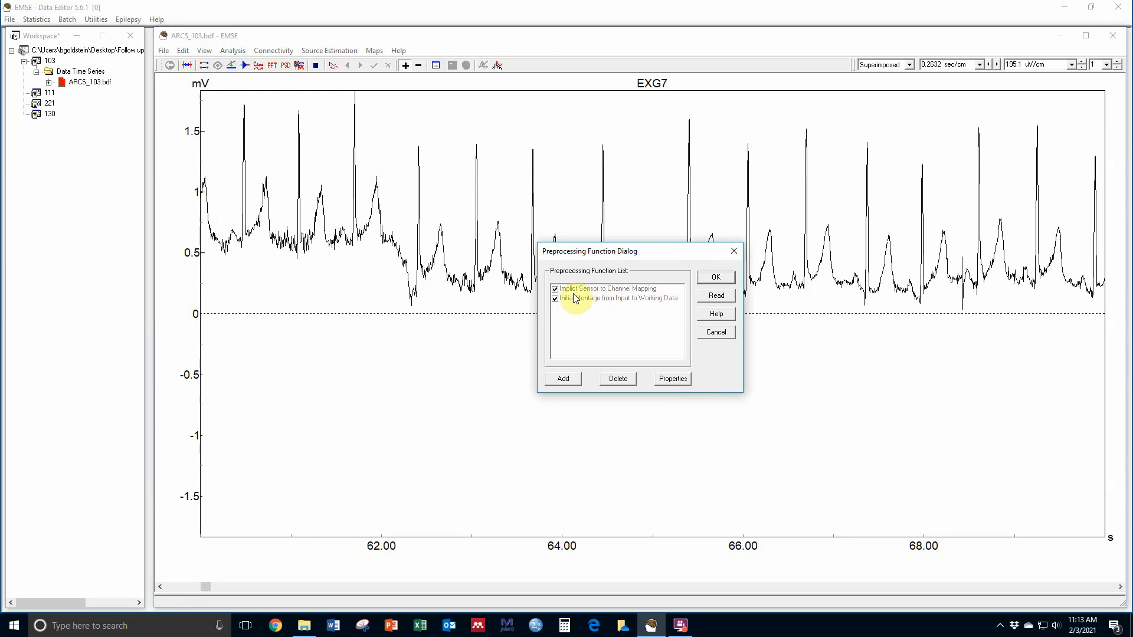
{"action": "left_click", "coordinate": [571, 380]}
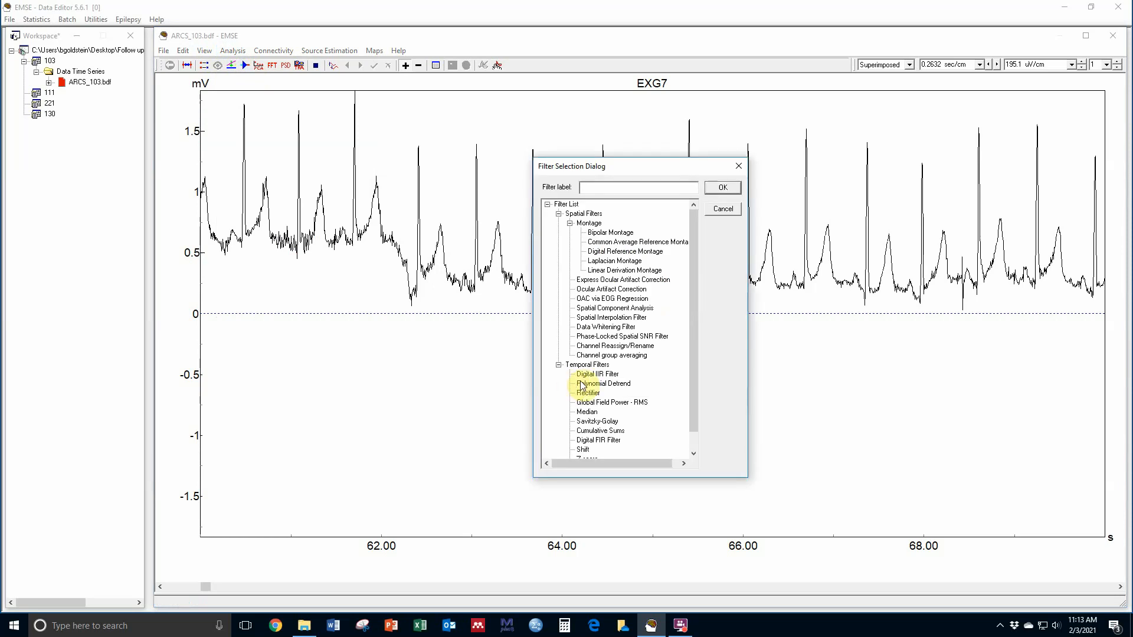
{"action": "left_click", "coordinate": [597, 375]}
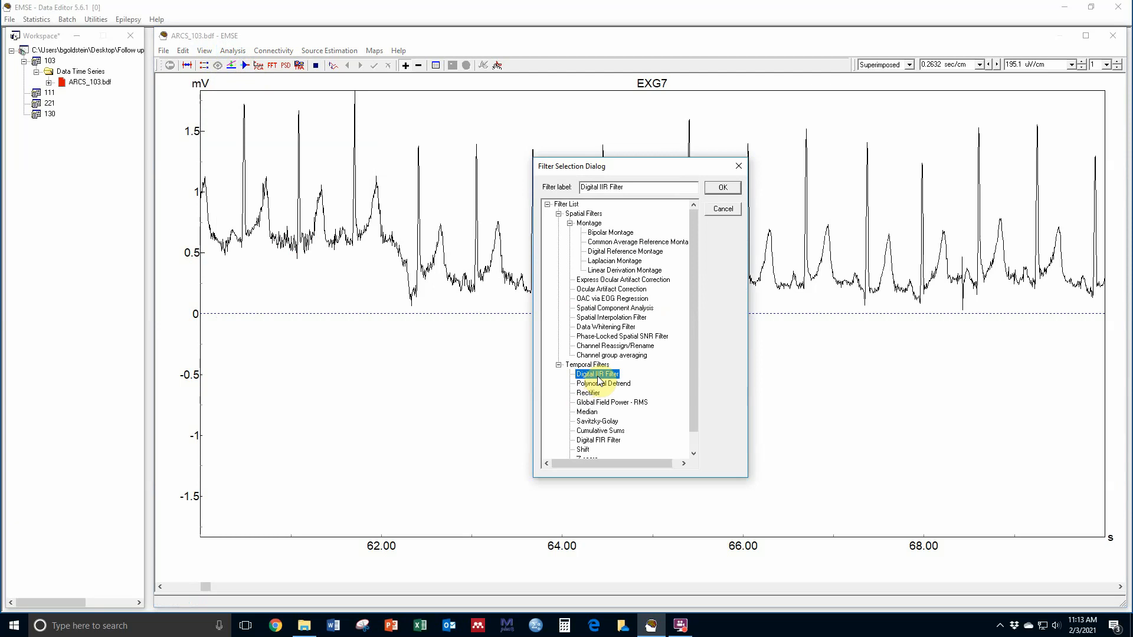
{"action": "double_click", "coordinate": [597, 376]}
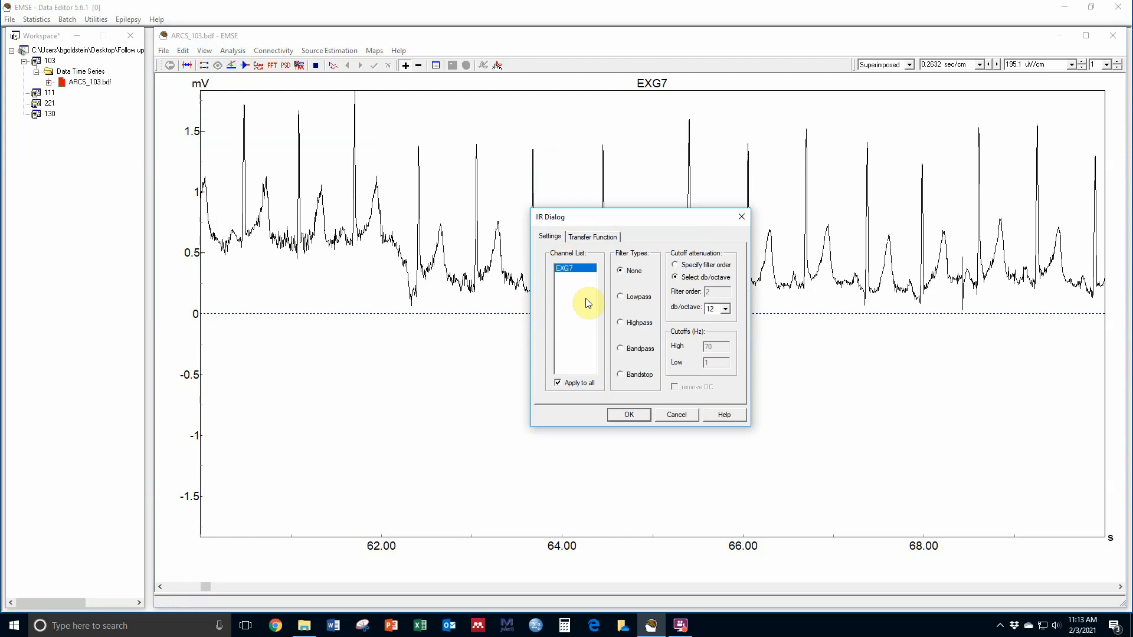
Configure the IIR filter as Bandpass with a 20 Hz high cutoff and 2 Hz low cutoff, and apply the pipeline to EXG7.
{"action": "left_click", "coordinate": [620, 349]}
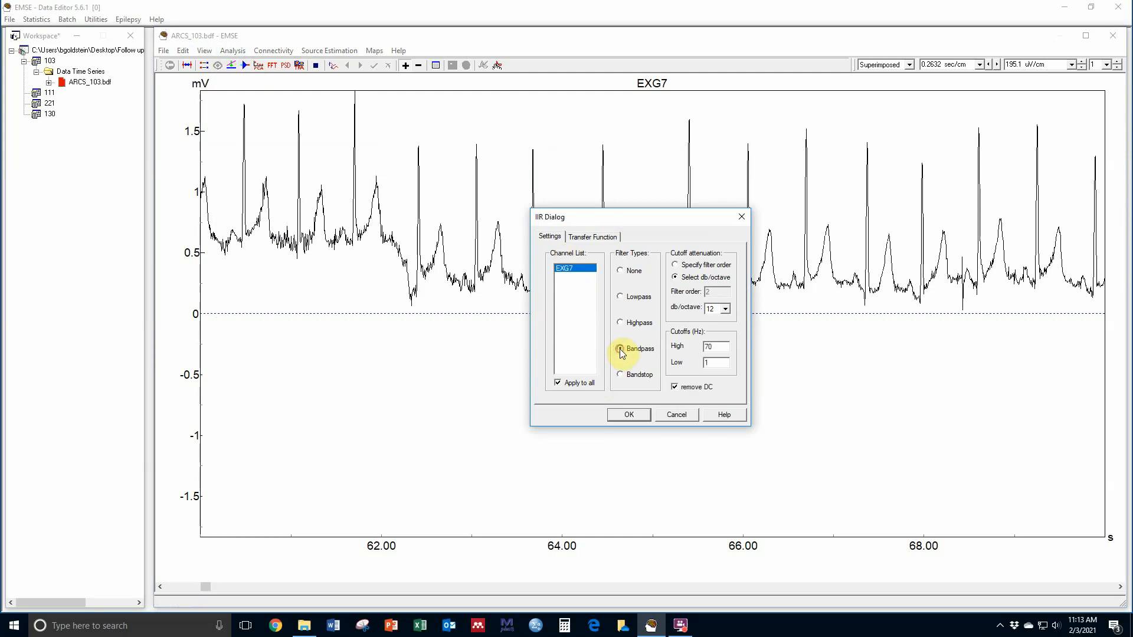
{"action": "double_click", "coordinate": [715, 345]}
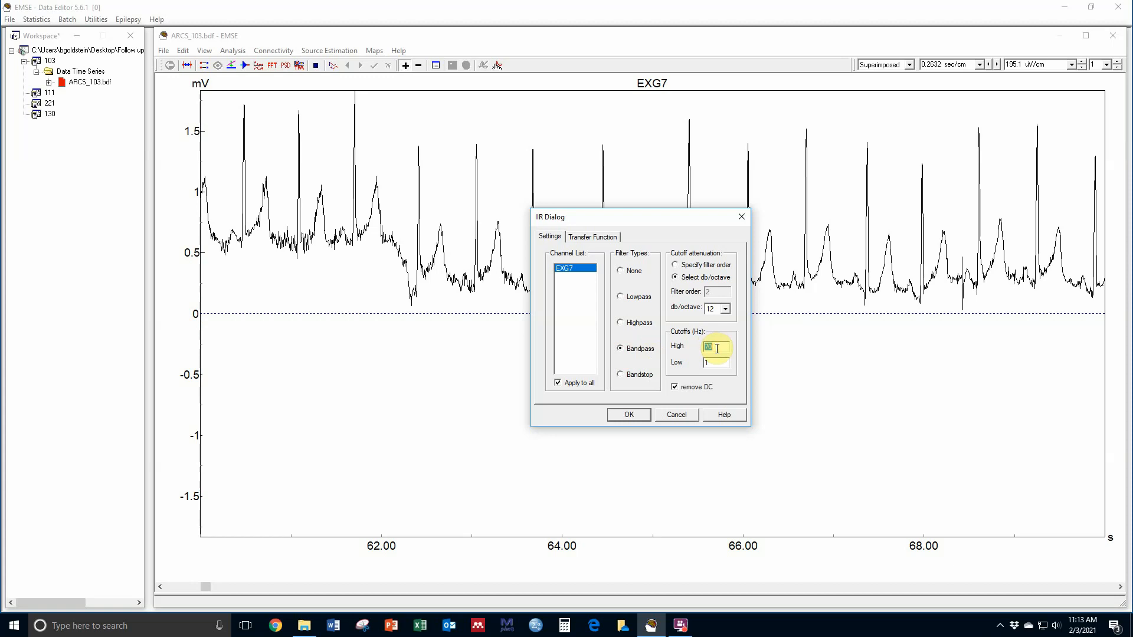
{"action": "type", "text": "20"}
{"action": "double_click", "coordinate": [711, 363]}
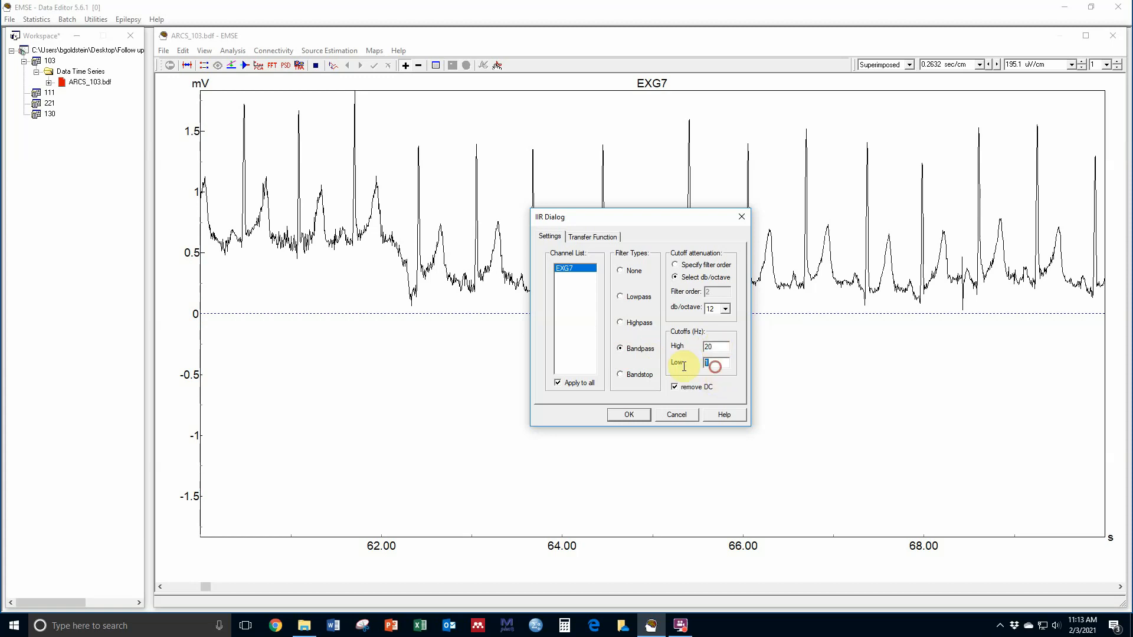
{"action": "type", "text": "2"}
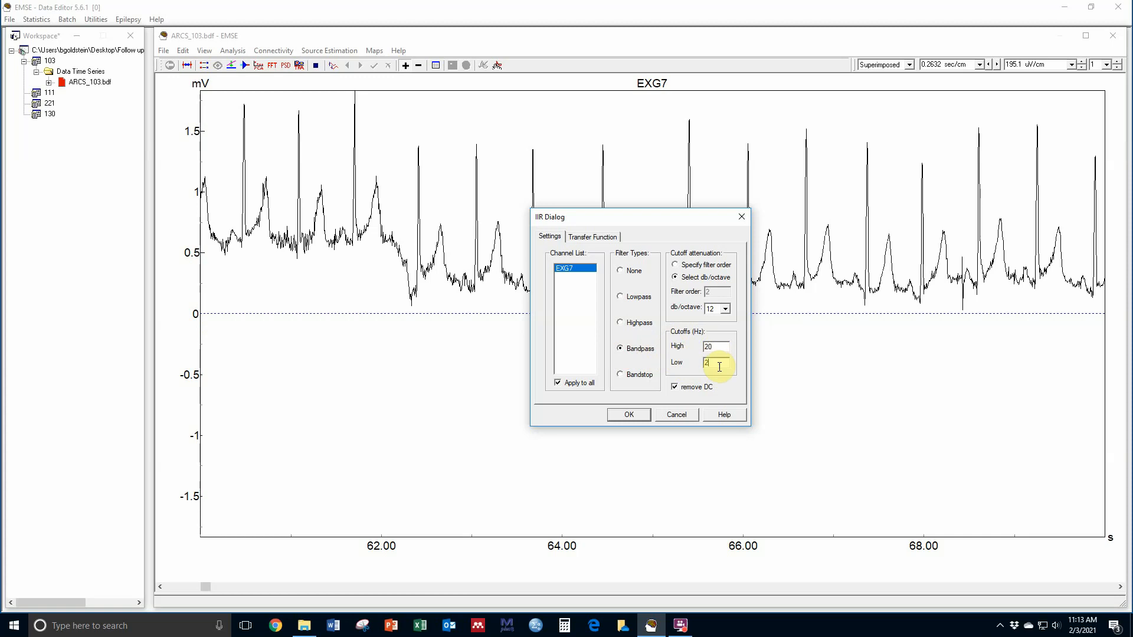
{"action": "left_click", "coordinate": [637, 415]}
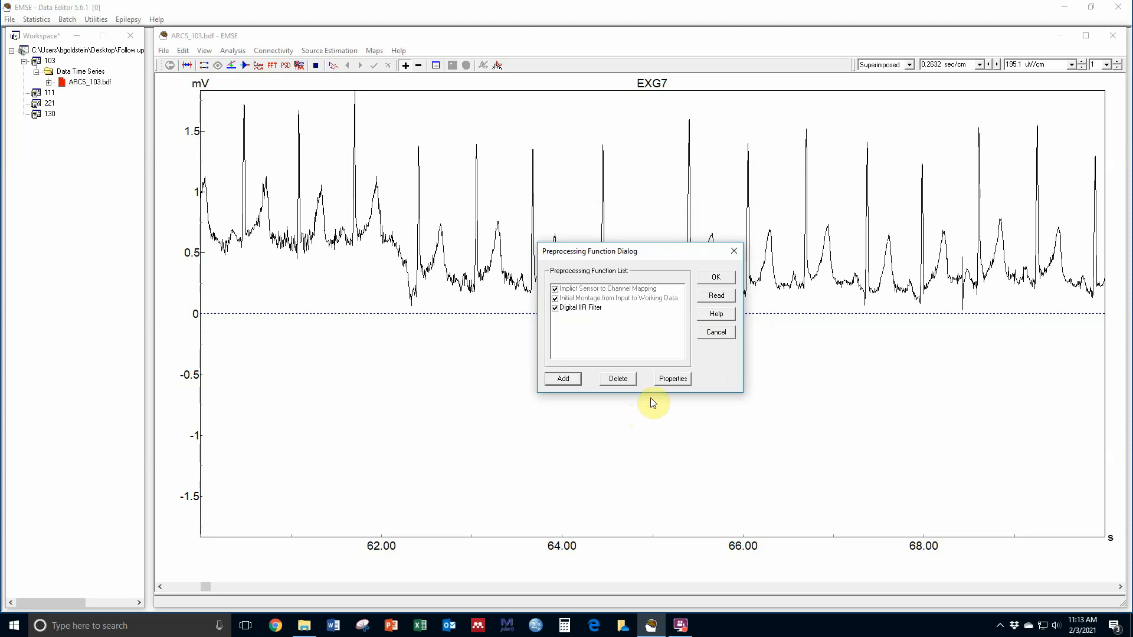
{"action": "left_click", "coordinate": [717, 277]}
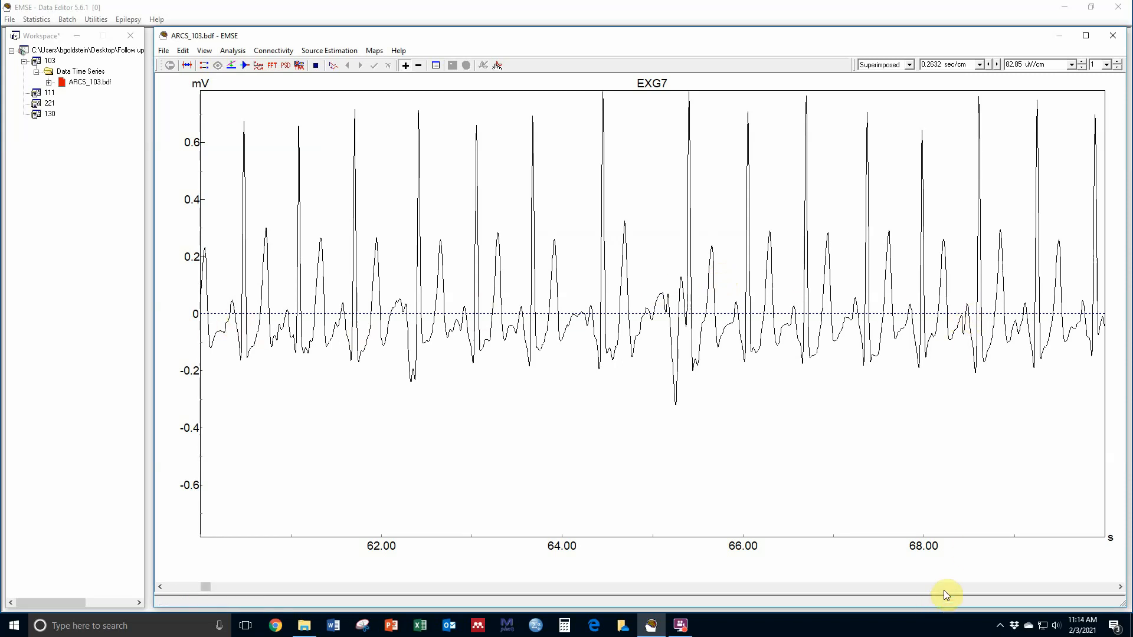
Examine individual heartbeats in the filtered EXG7 trace from about 63 s at a time scale of 0.052 sec/cm.
{"action": "left_click", "coordinate": [1122, 588]}
{"action": "left_click", "coordinate": [1122, 588]}
{"action": "left_click", "coordinate": [1122, 588]}
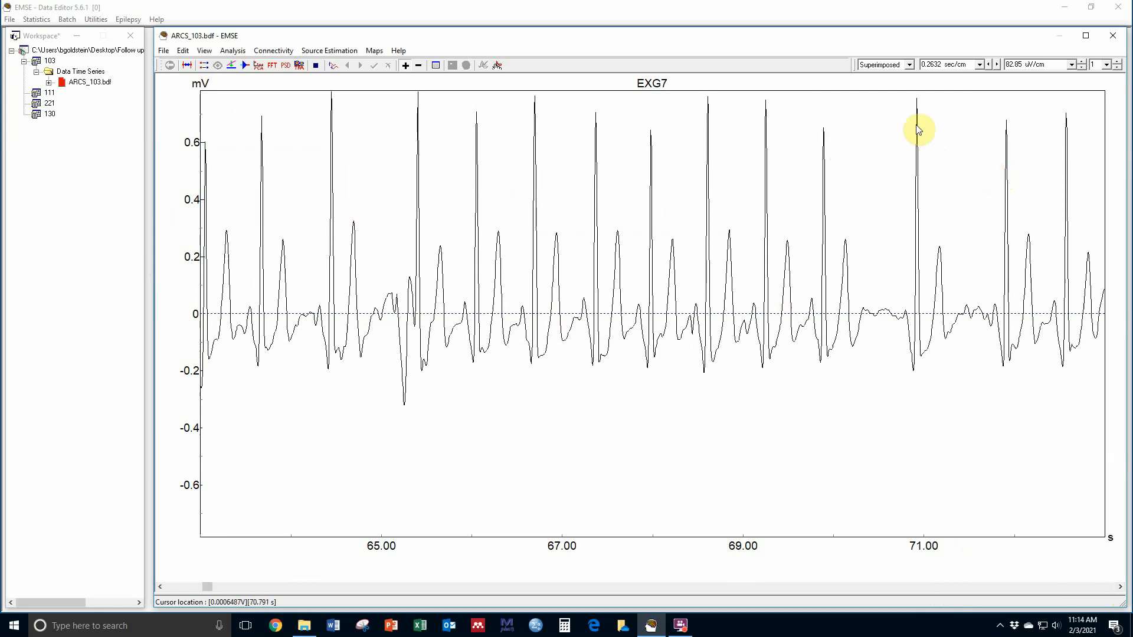
{"action": "left_click", "coordinate": [997, 65]}
{"action": "left_click", "coordinate": [996, 64]}
{"action": "left_click", "coordinate": [997, 65]}
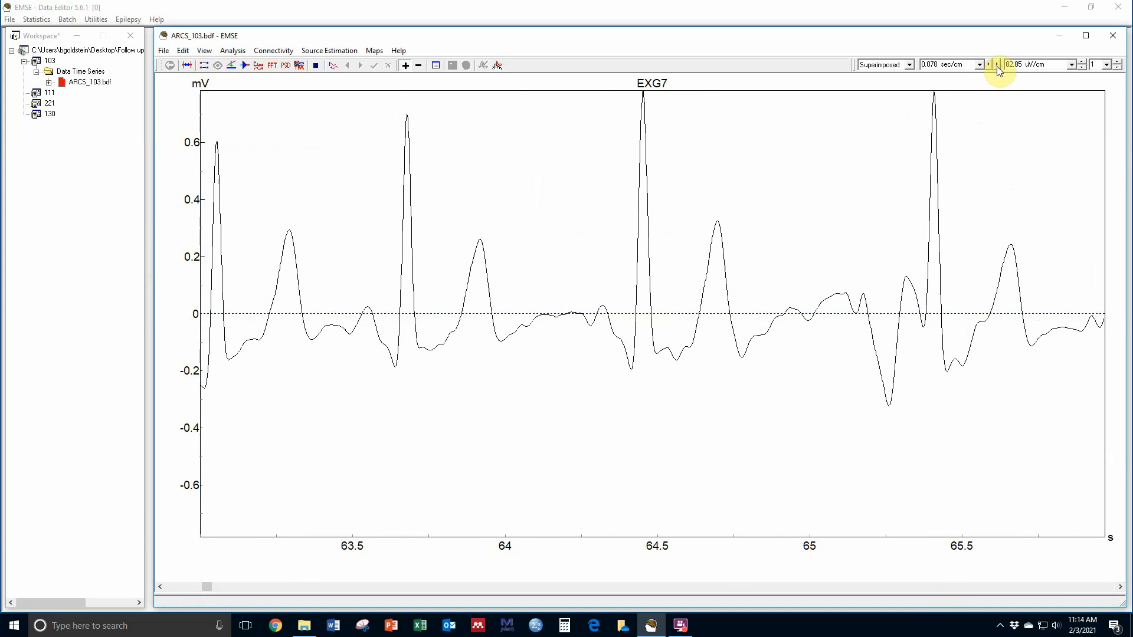
{"action": "left_click", "coordinate": [997, 64]}
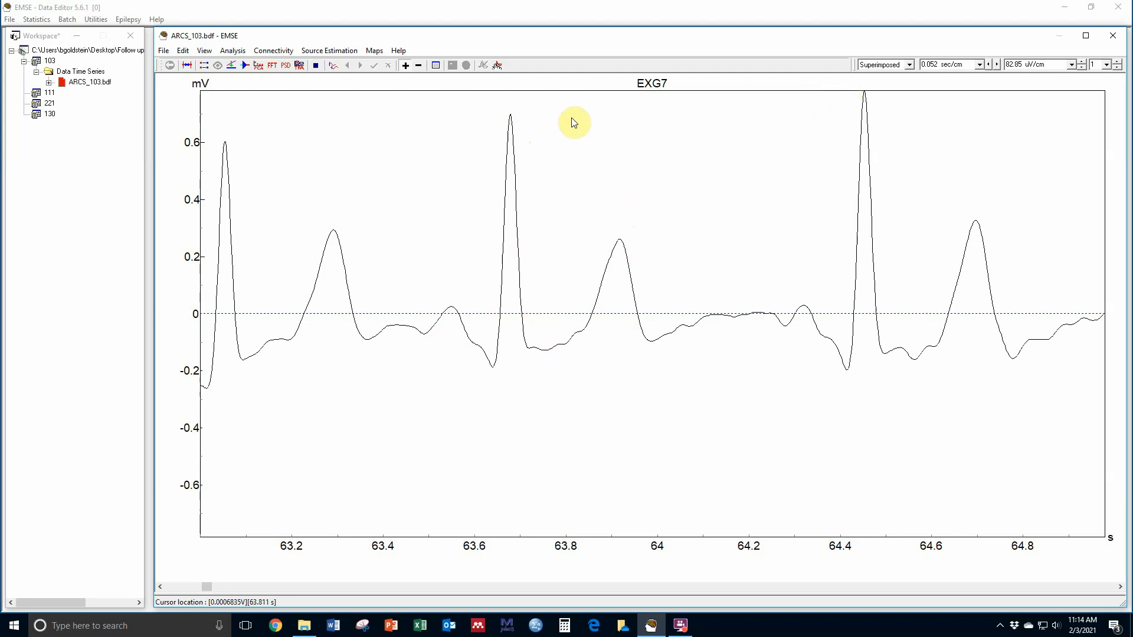
Save the workspace with the recording in project 103.
{"action": "left_click", "coordinate": [9, 20]}
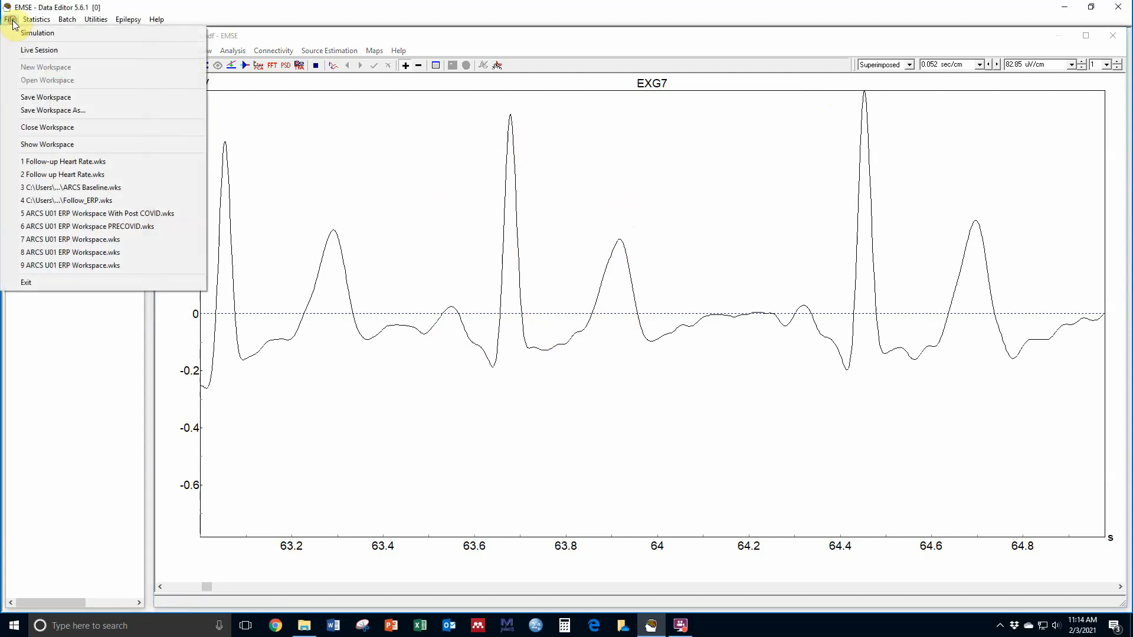
{"action": "left_click", "coordinate": [46, 99]}
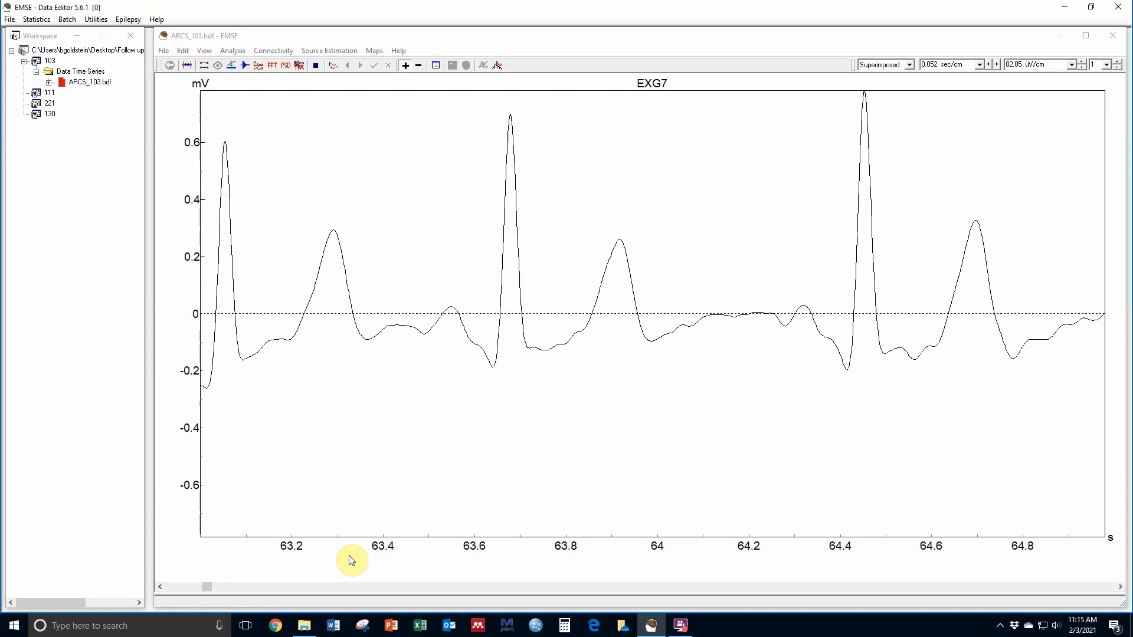
Switch to Chrome and open the bookmarked EEG / ERP Processing T2 Google Sheet from the Physio processing folder.
{"action": "left_click", "coordinate": [276, 625]}
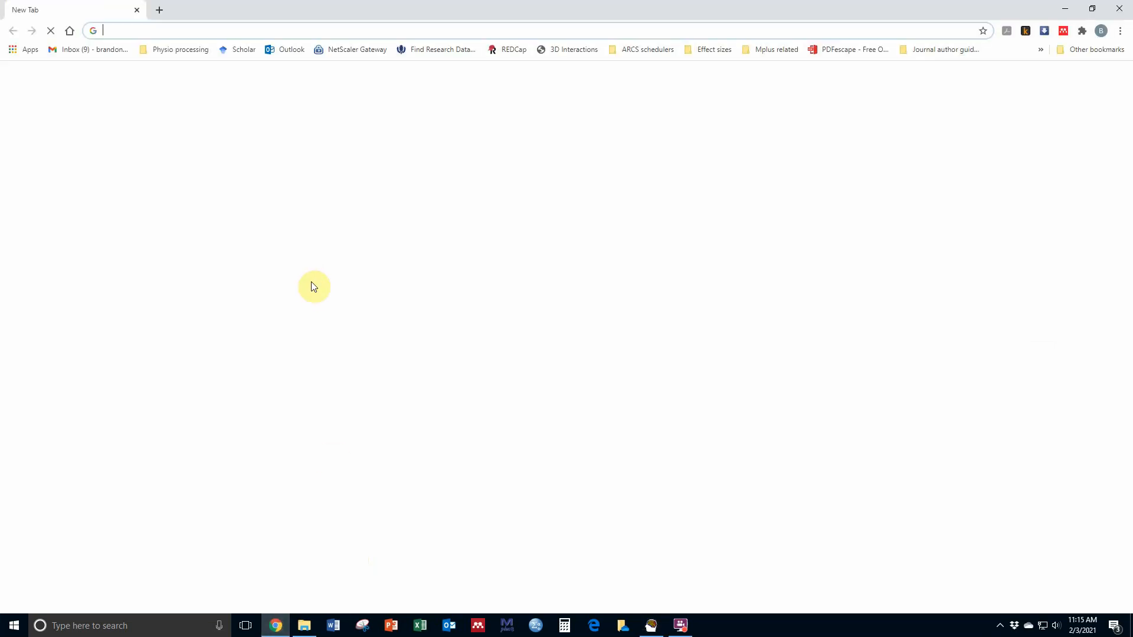
{"action": "left_click", "coordinate": [181, 50]}
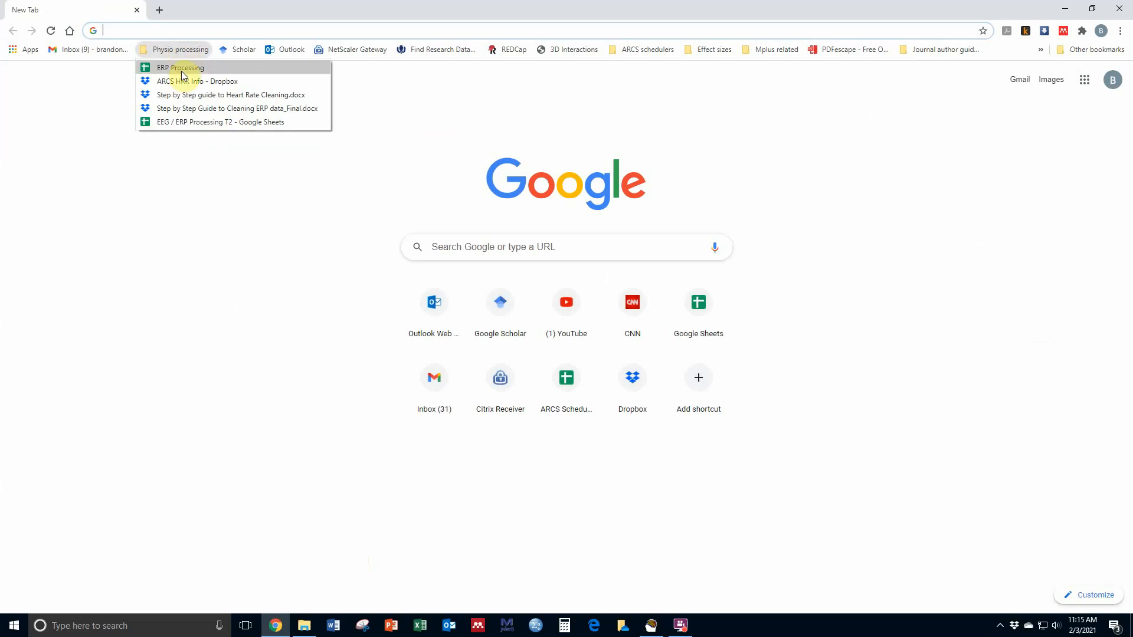
{"action": "left_click", "coordinate": [207, 122]}
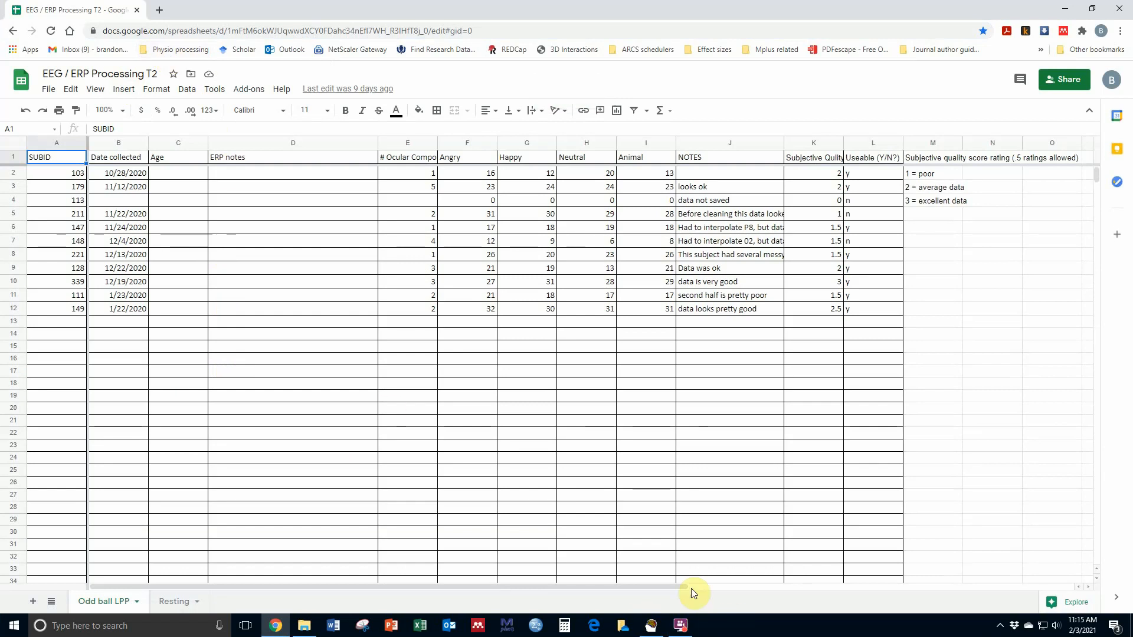
{"action": "left_click", "coordinate": [684, 625]}
{"action": "left_click", "coordinate": [462, 224]}
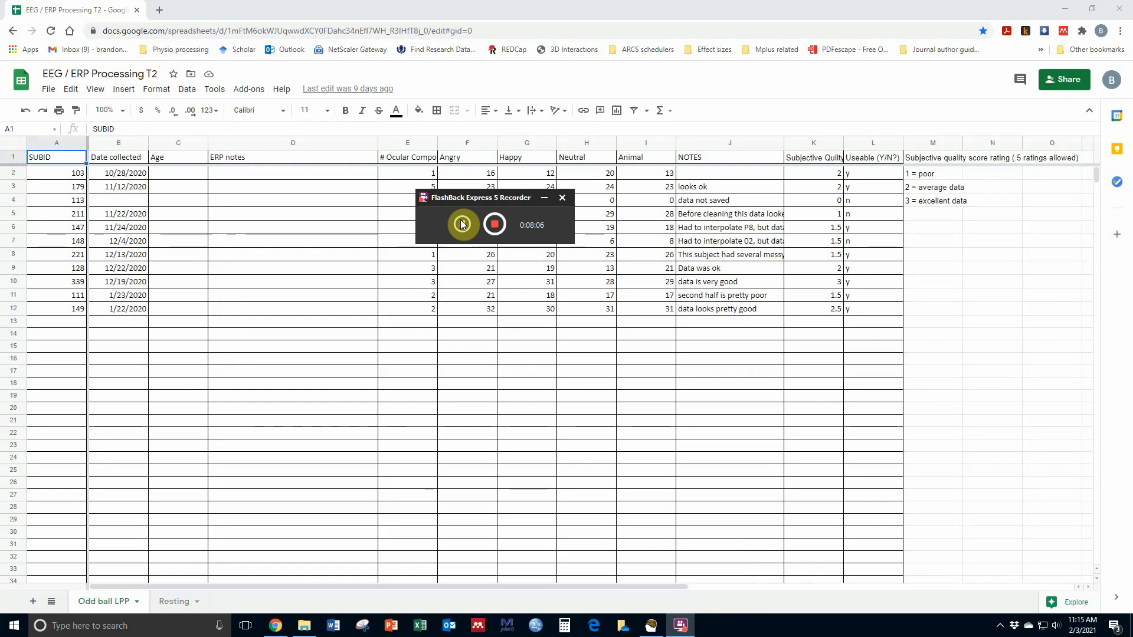
{"action": "left_click", "coordinate": [462, 224]}
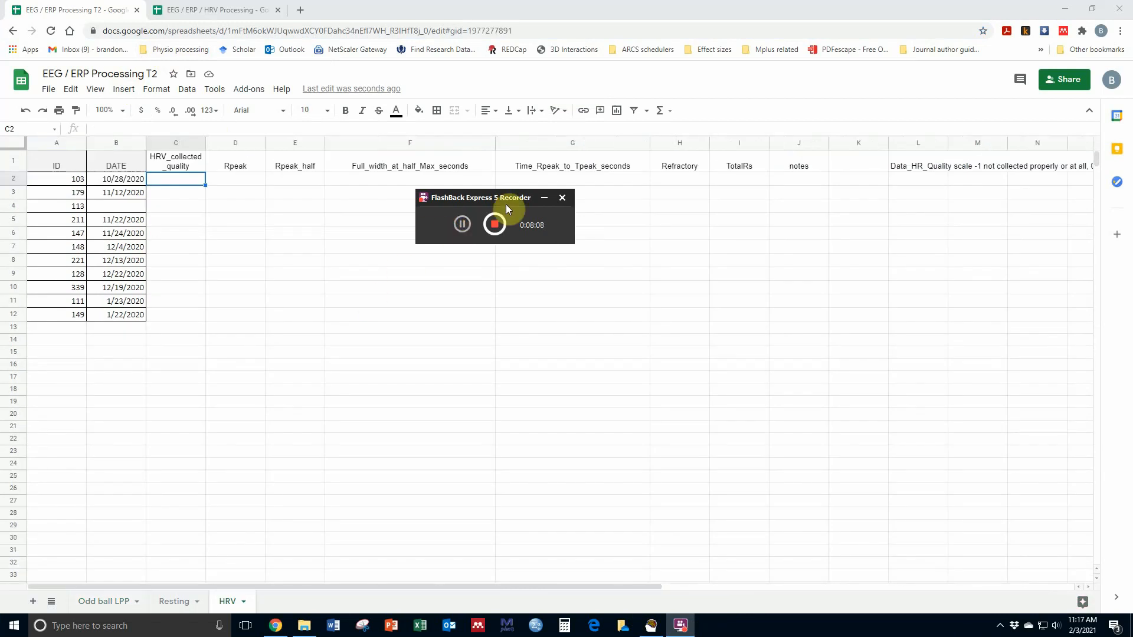
{"action": "left_click", "coordinate": [543, 198]}
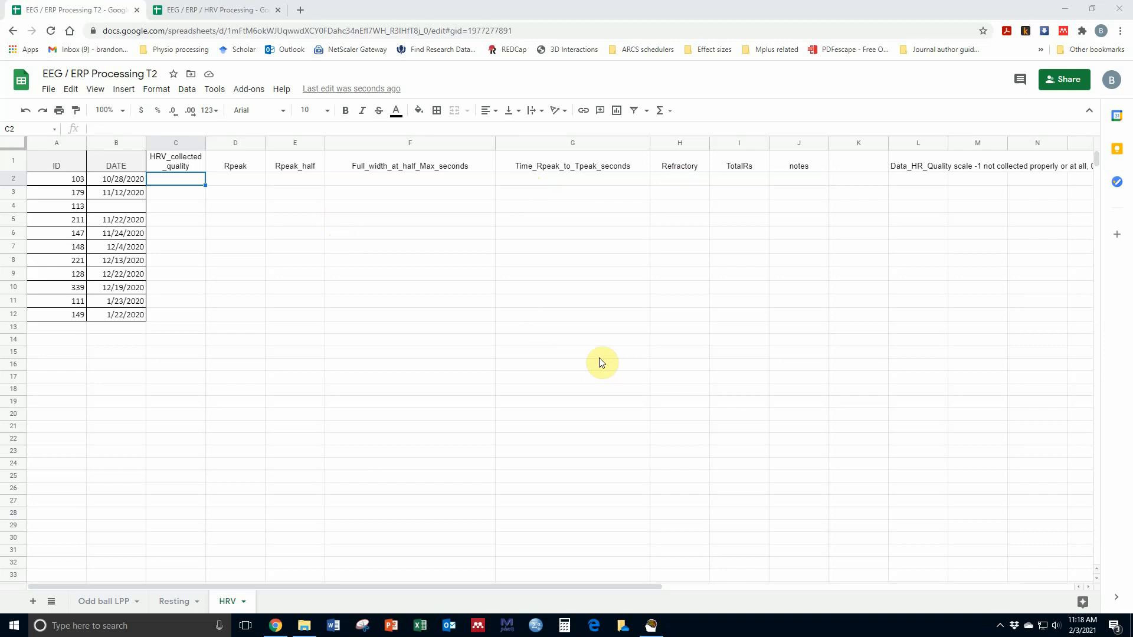
Read the R peak's height on the EXG7 trace in EMSE and enter 0.7 as participant 103's Rpeak in the HRV sheet.
{"action": "left_click", "coordinate": [655, 630]}
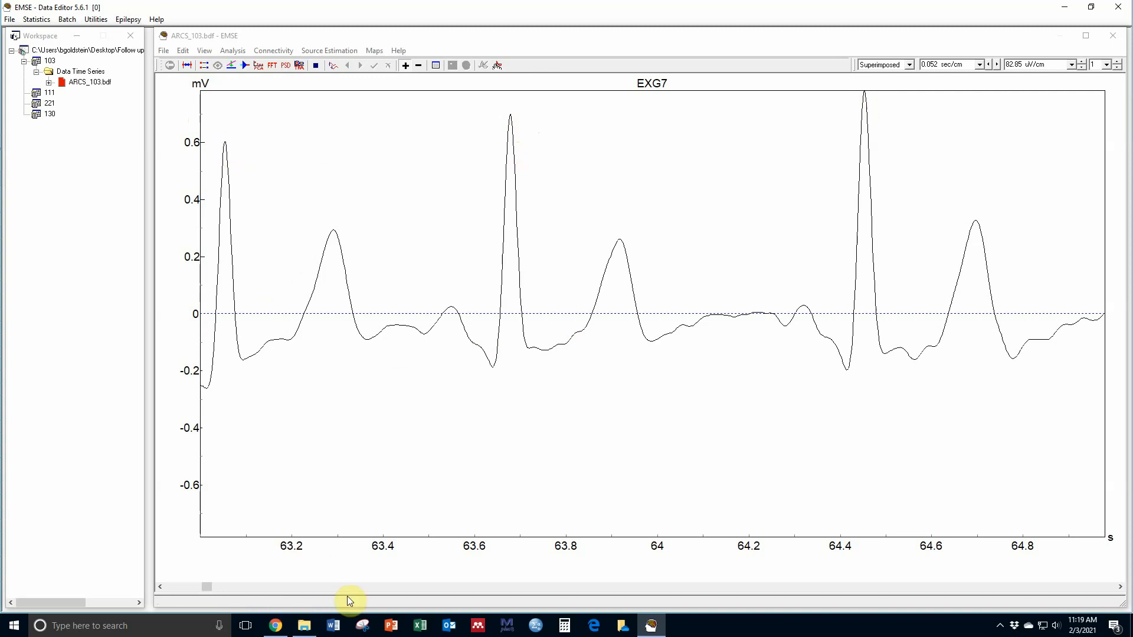
{"action": "left_click", "coordinate": [282, 629]}
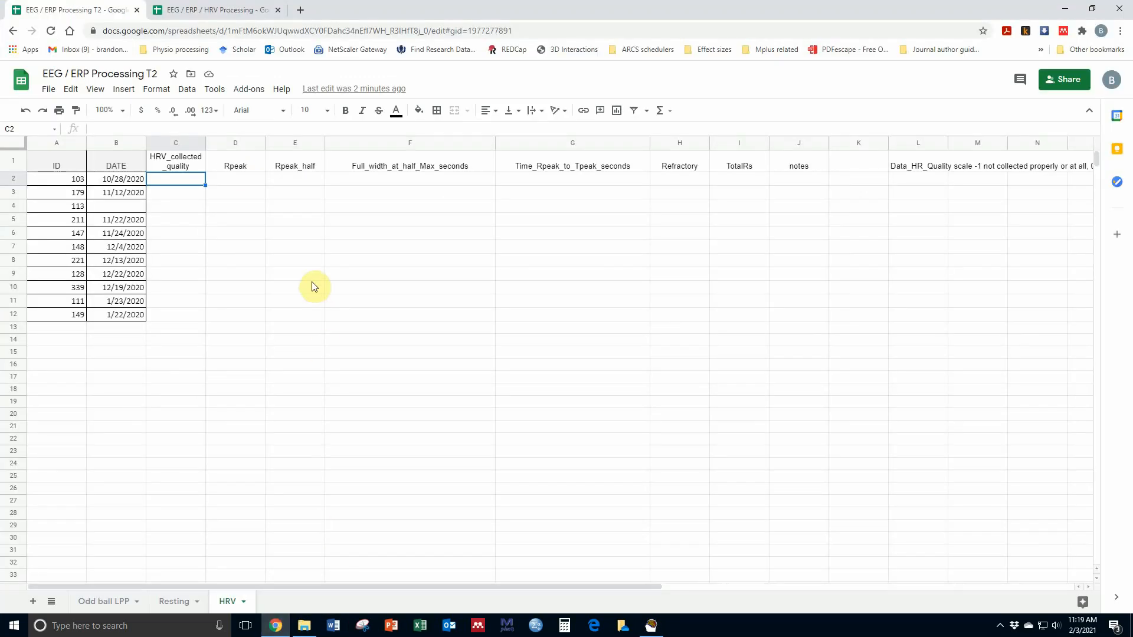
{"action": "key", "text": "Tab"}
{"action": "type", "text": "0.7"}
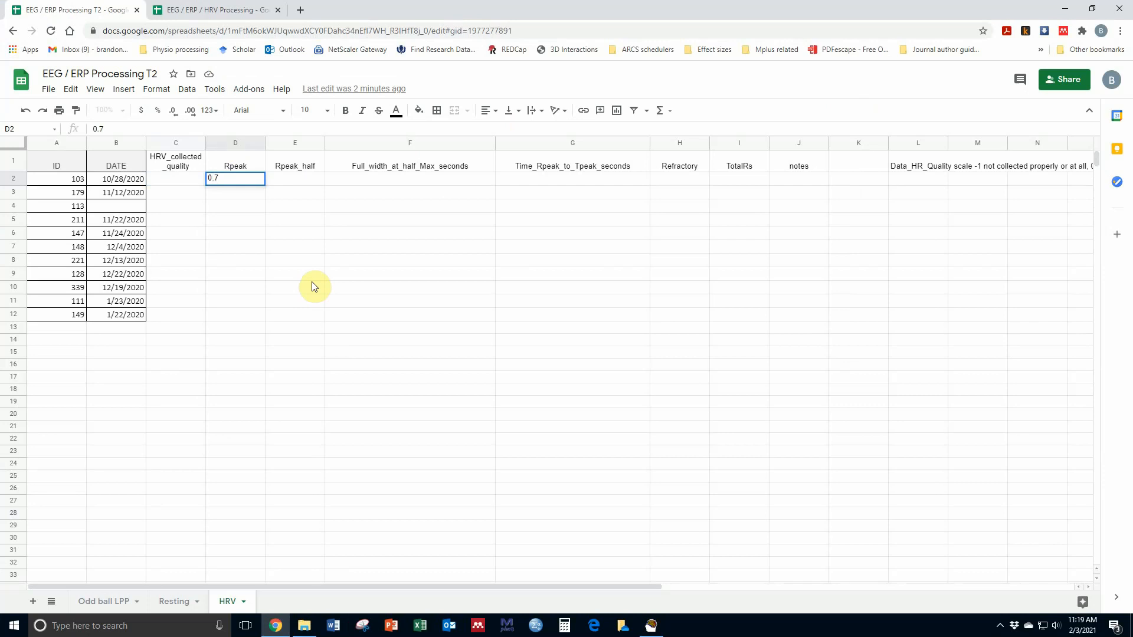
{"action": "key", "text": "Tab"}
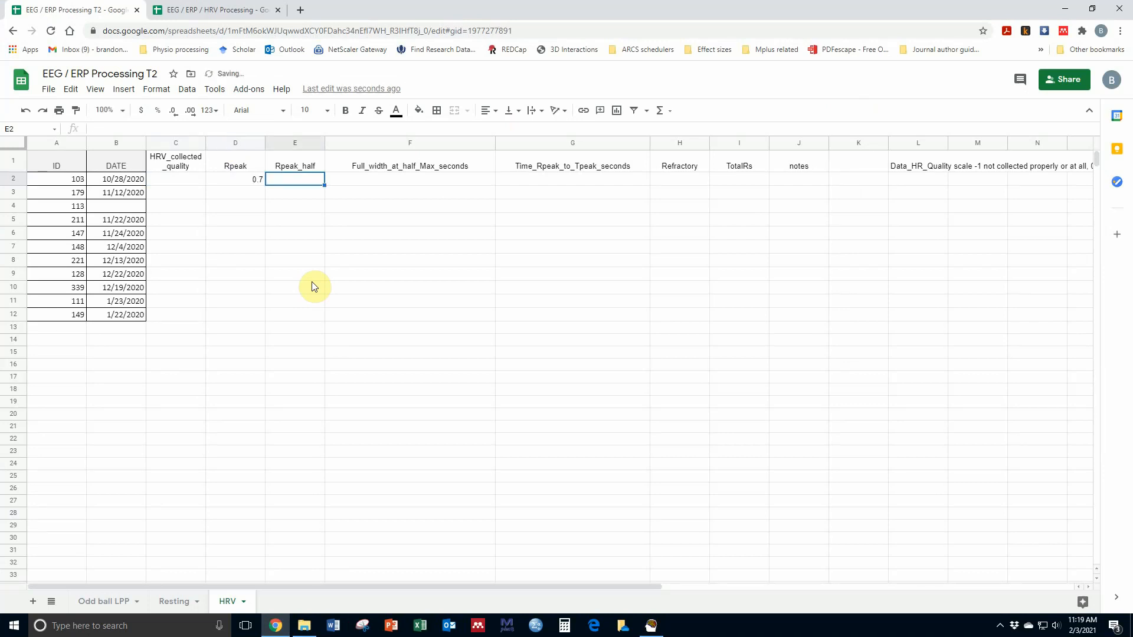
Calculate participant 103's Rpeak_half with the formula =D2/2.
{"action": "type", "text": "=D2"}
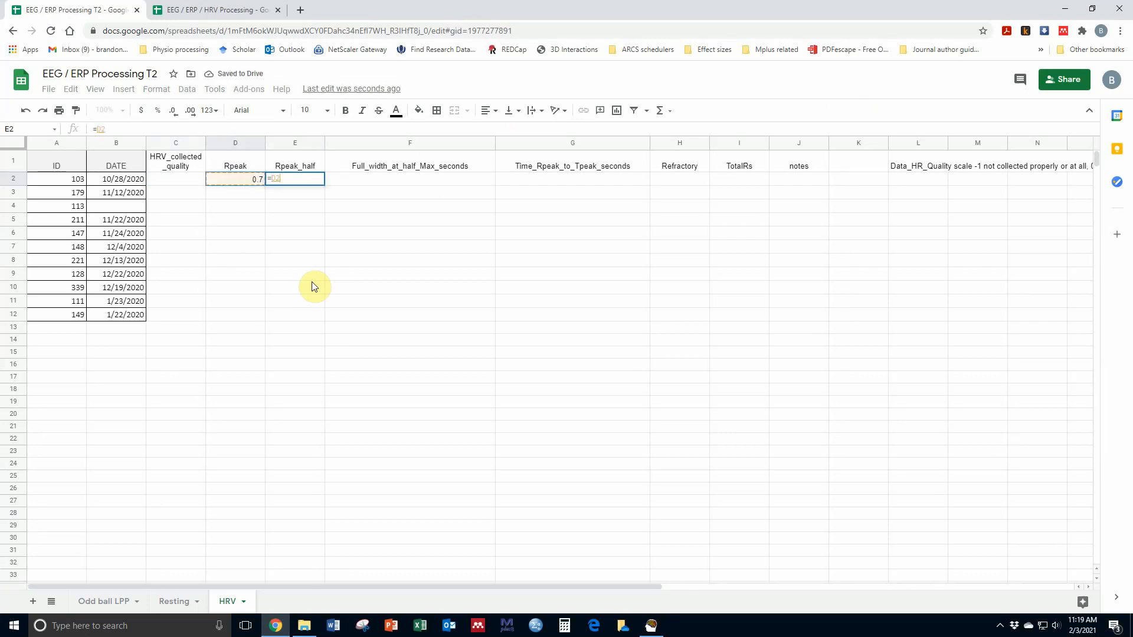
{"action": "type", "text": "/2"}
{"action": "key", "text": "Return"}
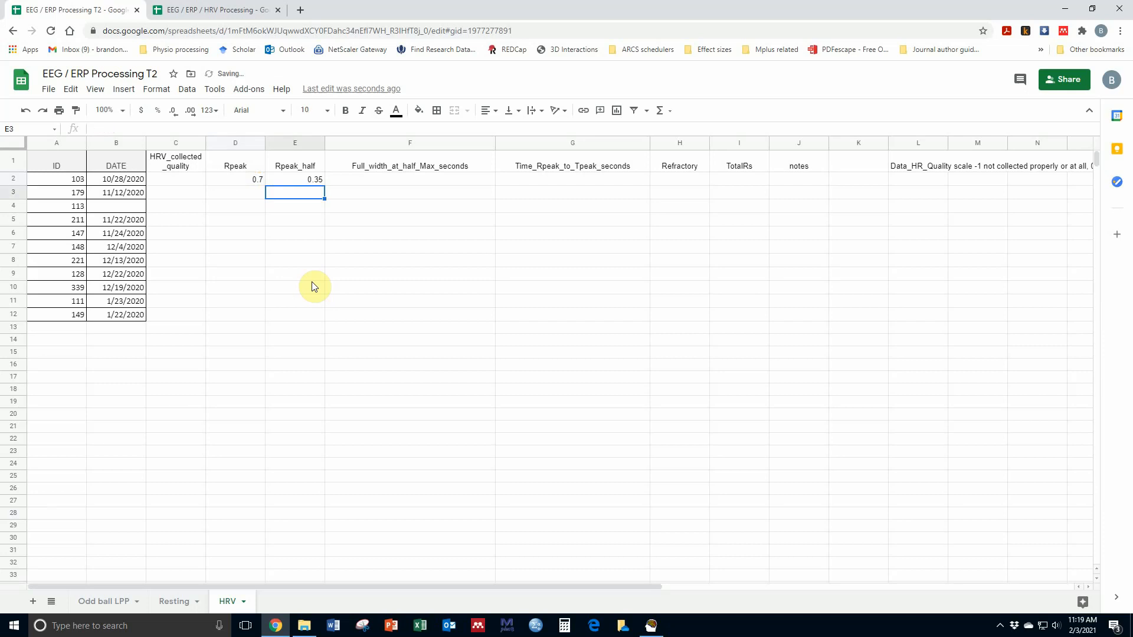
Measure the R peak's width at half height near 63.68 s in EMSE and enter 0.025 as participant 103's Full_width_at_half_Max_seconds in the sheet.
{"action": "key", "text": "Up"}
{"action": "key", "text": "Right"}
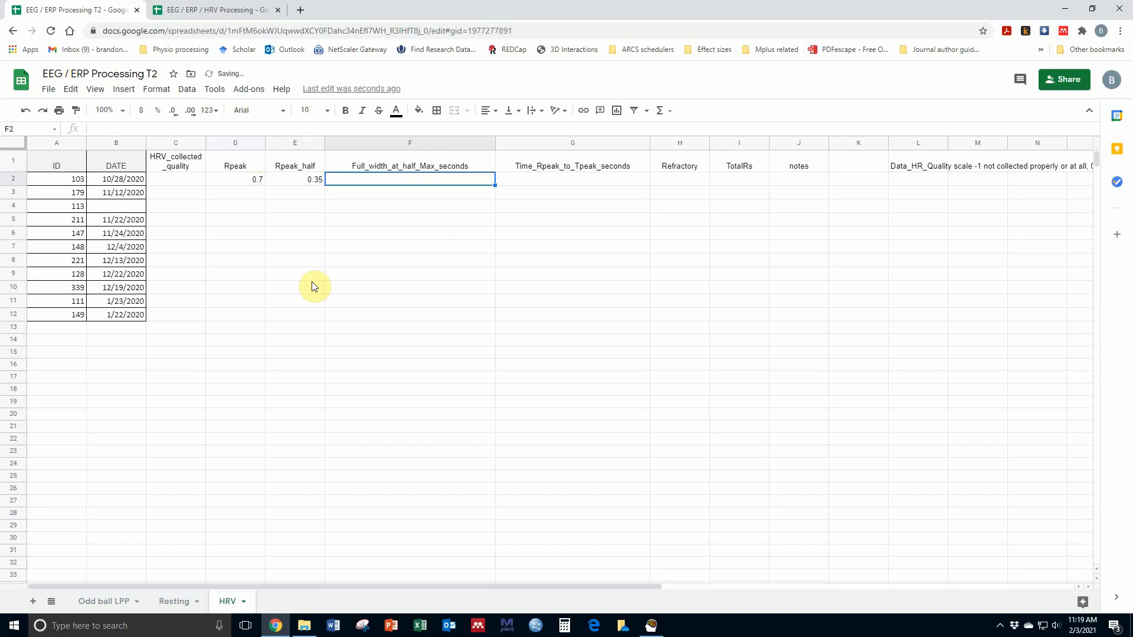
{"action": "left_click", "coordinate": [652, 627]}
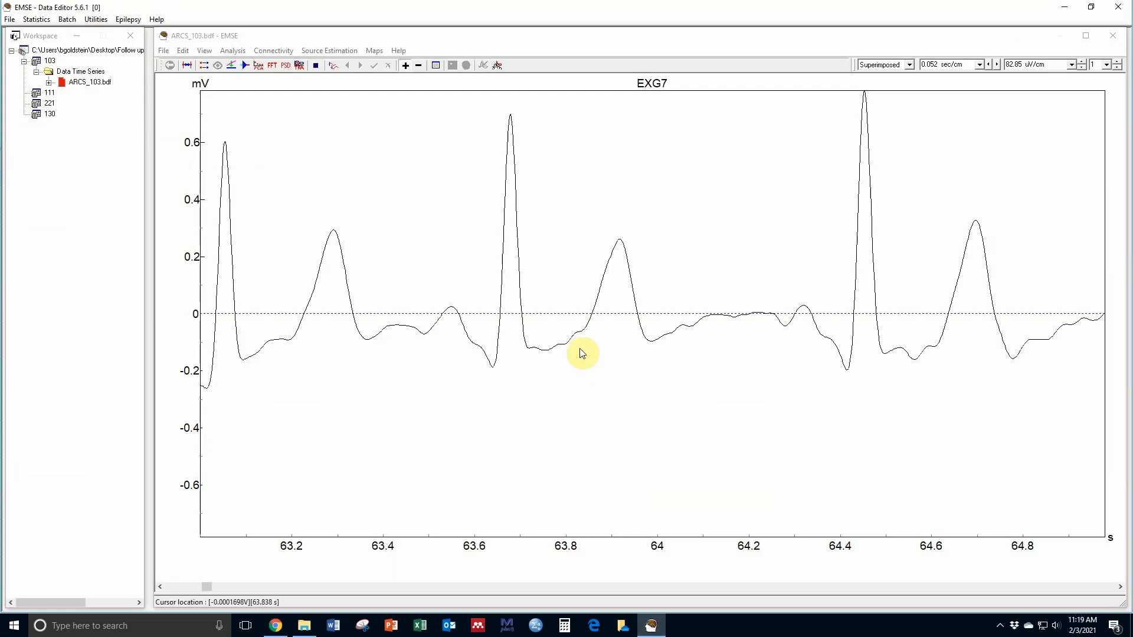
{"action": "left_click", "coordinate": [506, 213]}
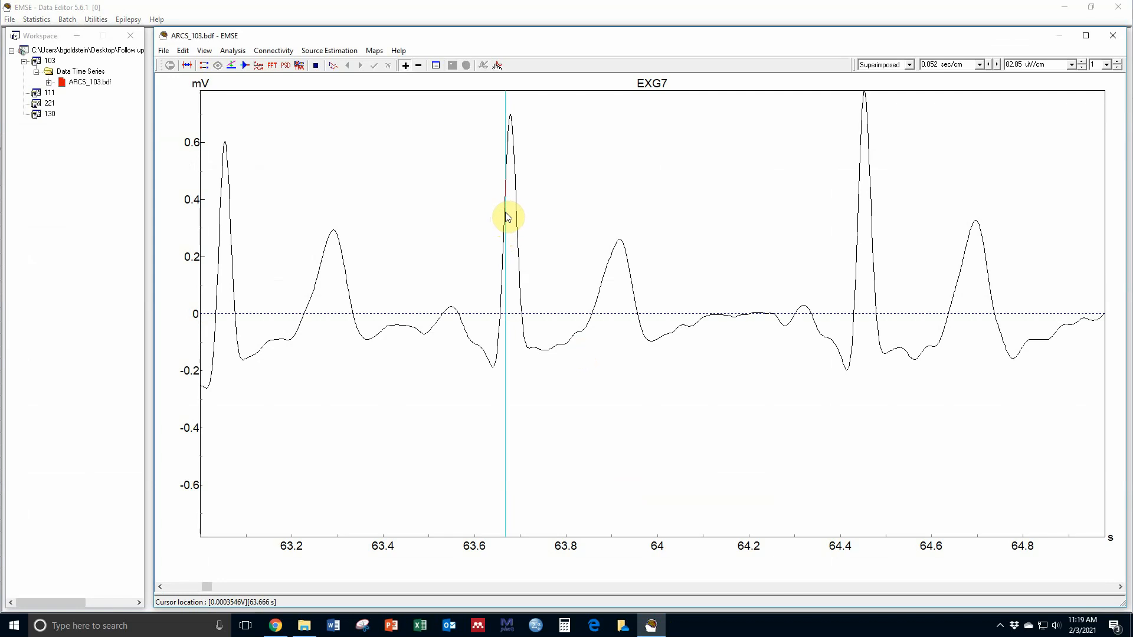
{"action": "left_click_drag", "start_coordinate": [505, 213], "coordinate": [516, 212]}
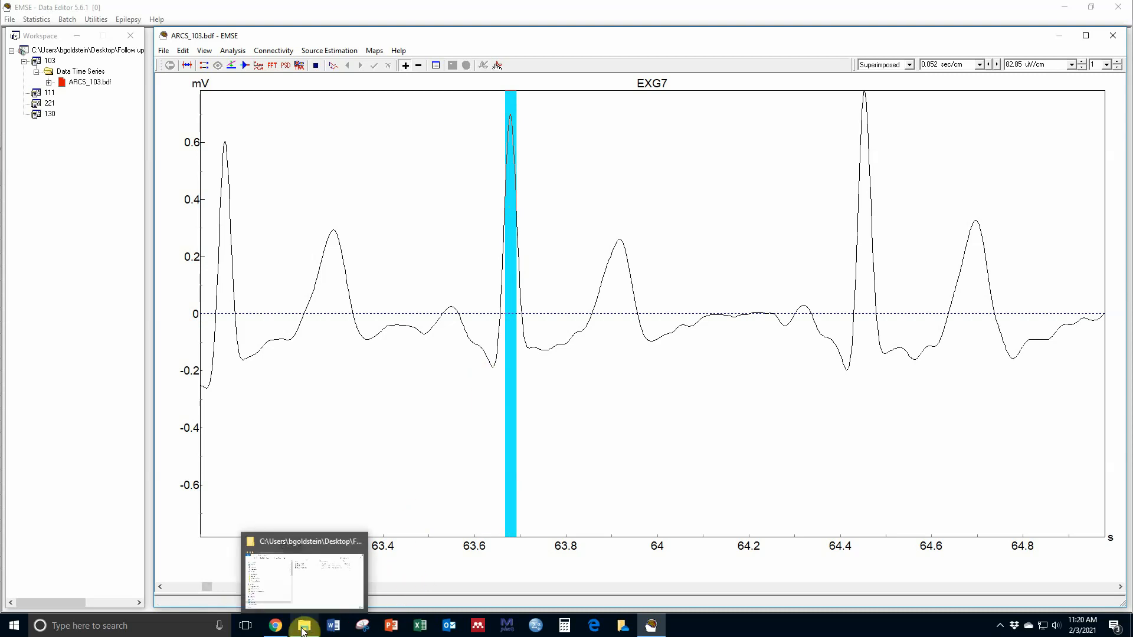
{"action": "left_click", "coordinate": [278, 625]}
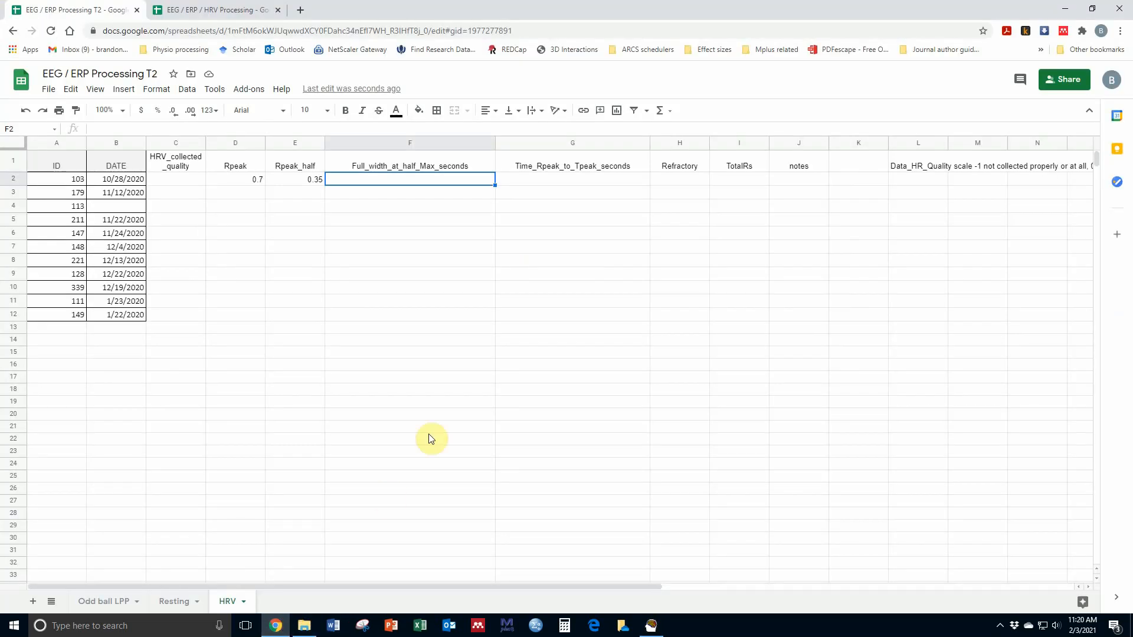
{"action": "type", "text": "0.025"}
{"action": "key", "text": "Return"}
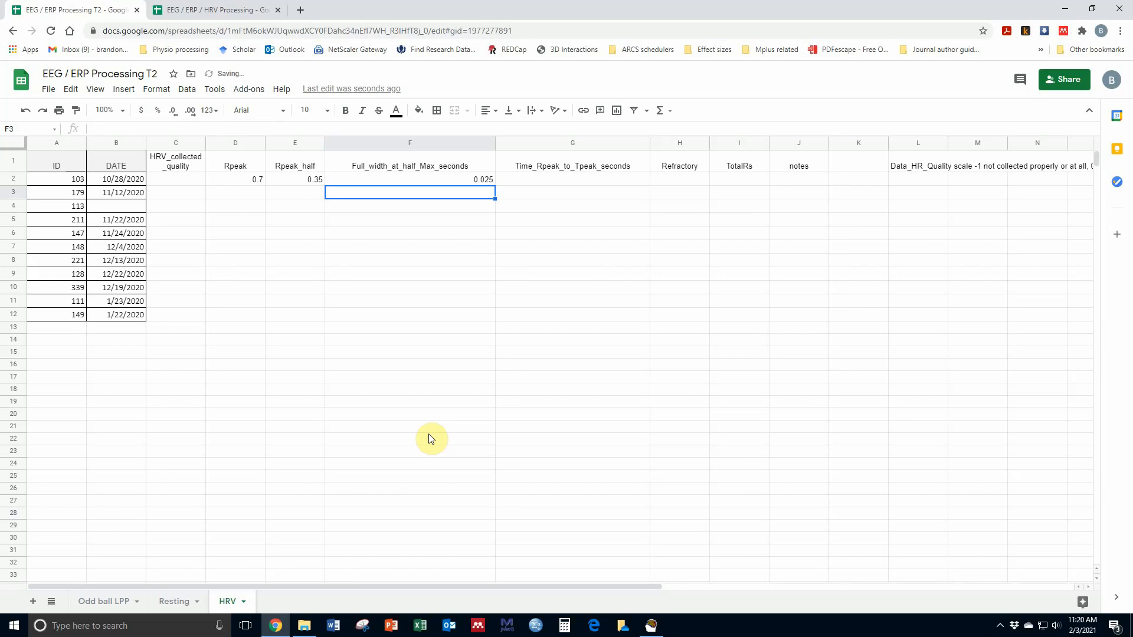
Measure the time from the R peak near 63.68 s to its T peak in EMSE and enter 0.24 as participant 103's Time_Rpeak_to_Tpeak_seconds.
{"action": "key", "text": "Up"}
{"action": "key", "text": "Right"}
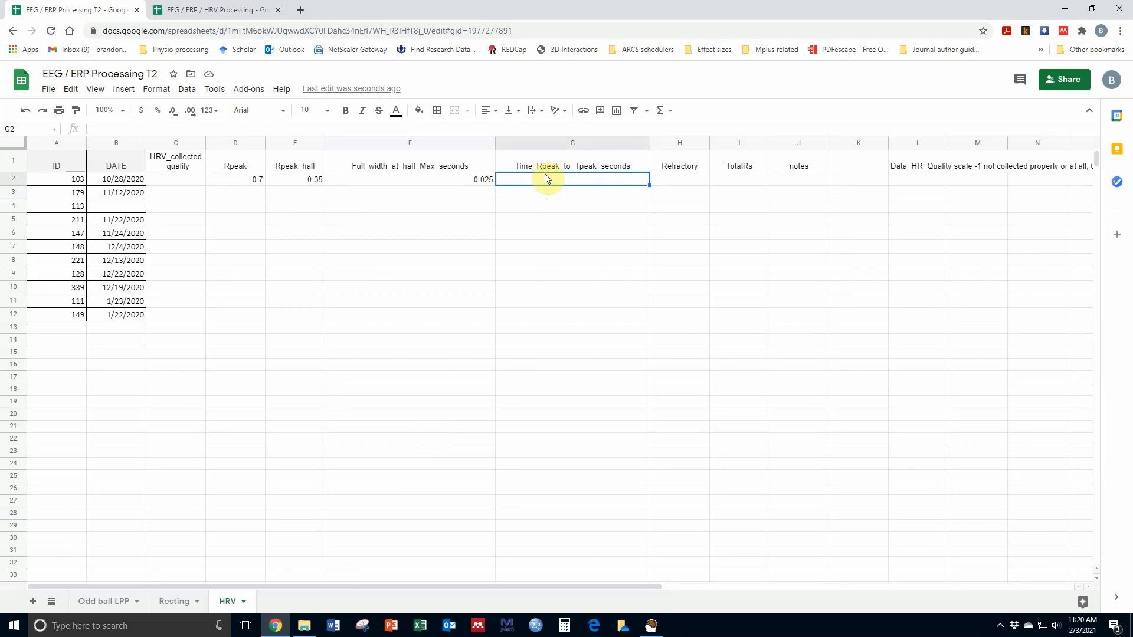
{"action": "left_click", "coordinate": [650, 625]}
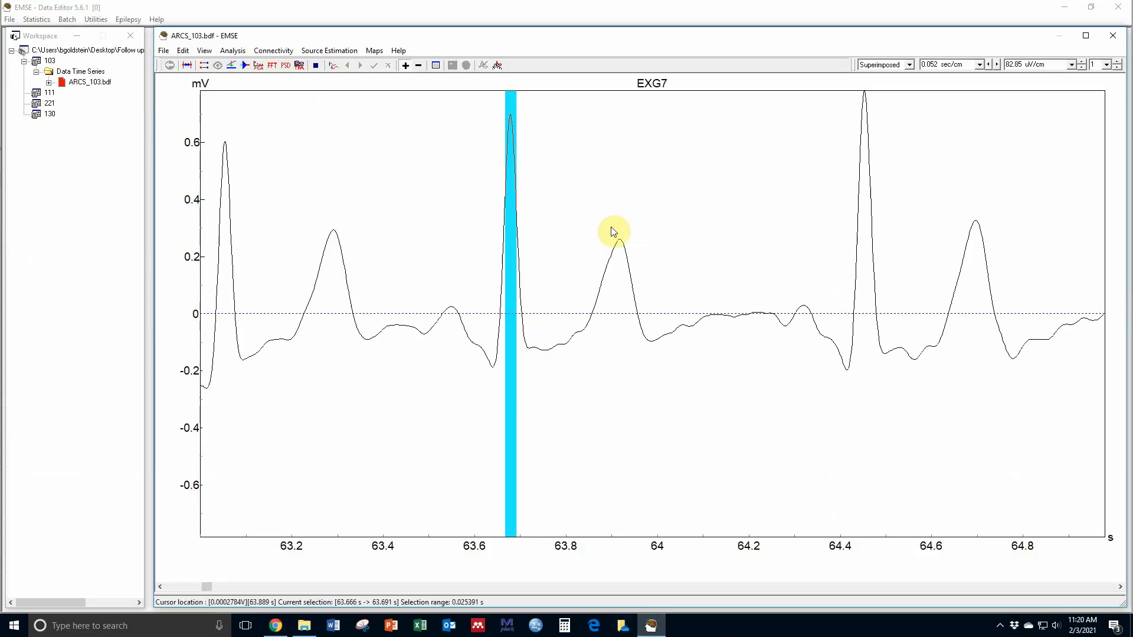
{"action": "left_click", "coordinate": [510, 115]}
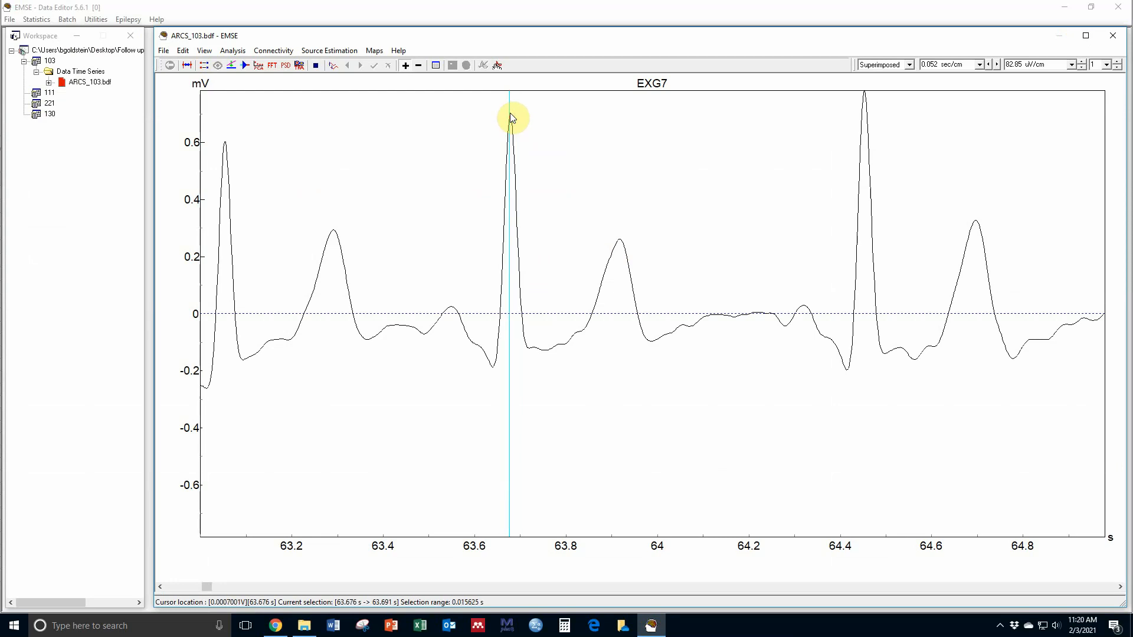
{"action": "left_click_drag", "start_coordinate": [512, 115], "coordinate": [618, 121]}
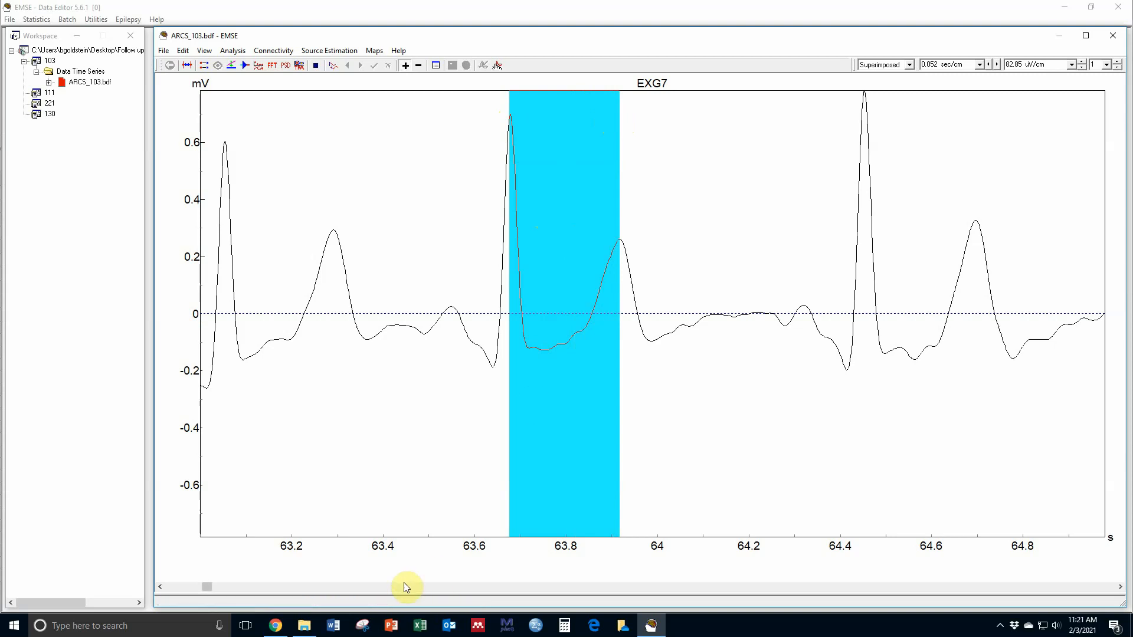
{"action": "left_click", "coordinate": [275, 627]}
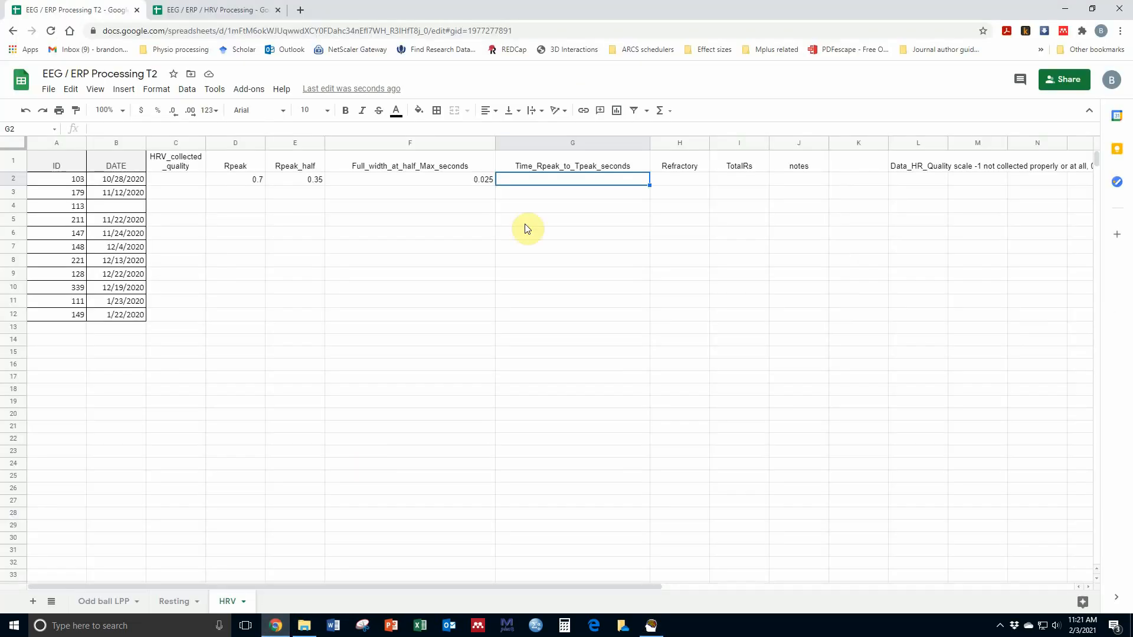
{"action": "type", "text": "0.24"}
{"action": "key", "text": "Tab"}
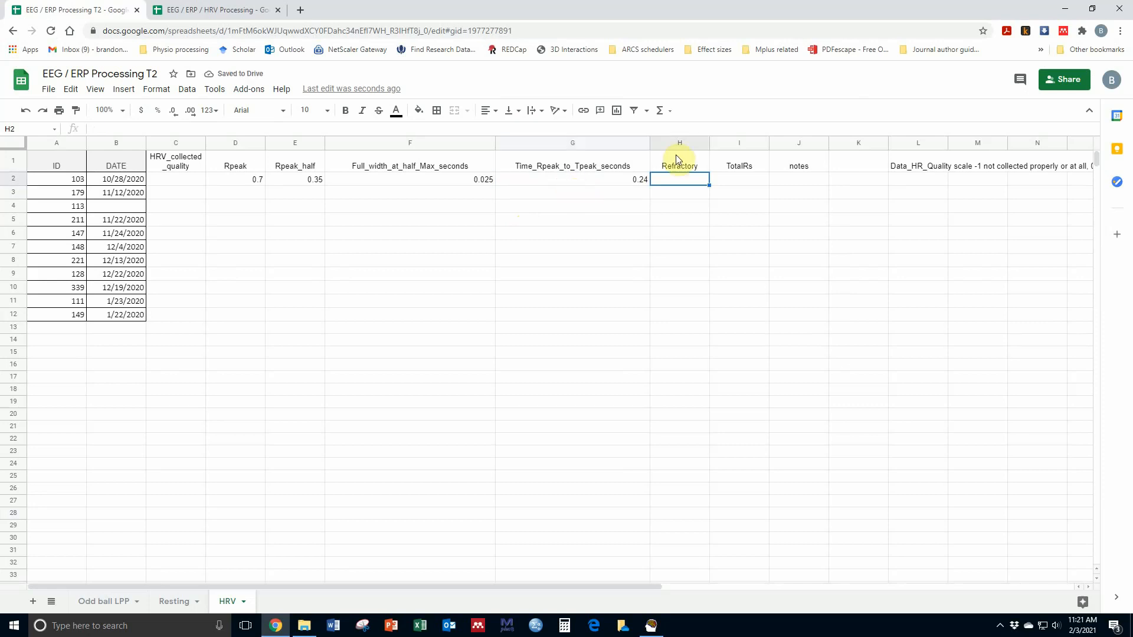
In EMSE, measure the refractory interval on EXG7 from the R peak at about 63.67 s to just past the T wave at about 64.055 s.
{"action": "left_click", "coordinate": [652, 627]}
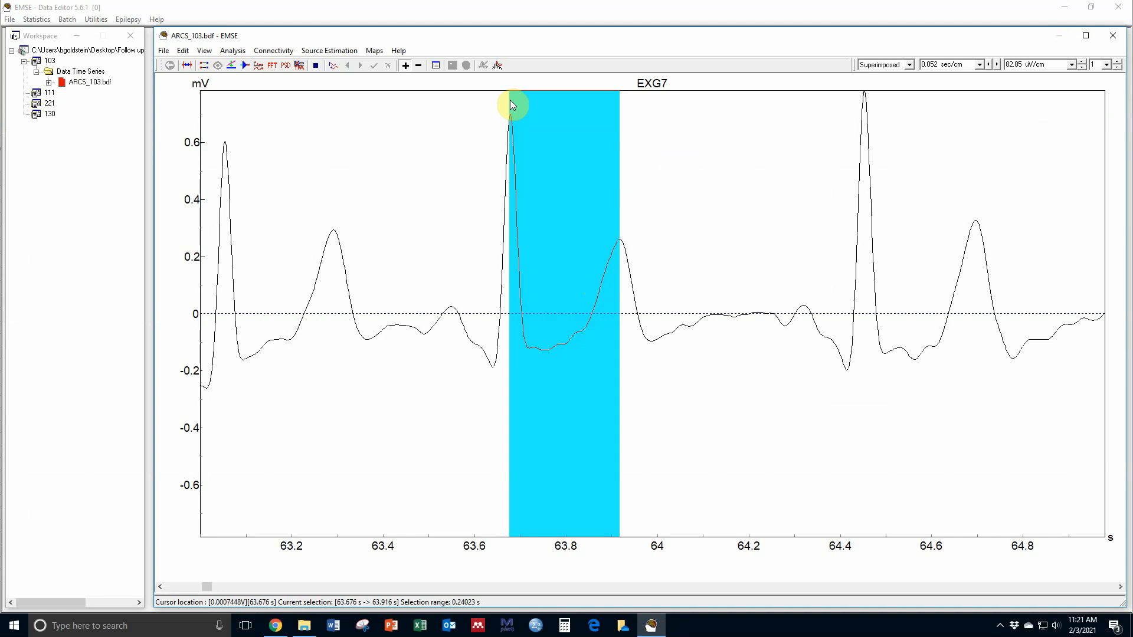
{"action": "left_click_drag", "start_coordinate": [511, 101], "coordinate": [675, 96]}
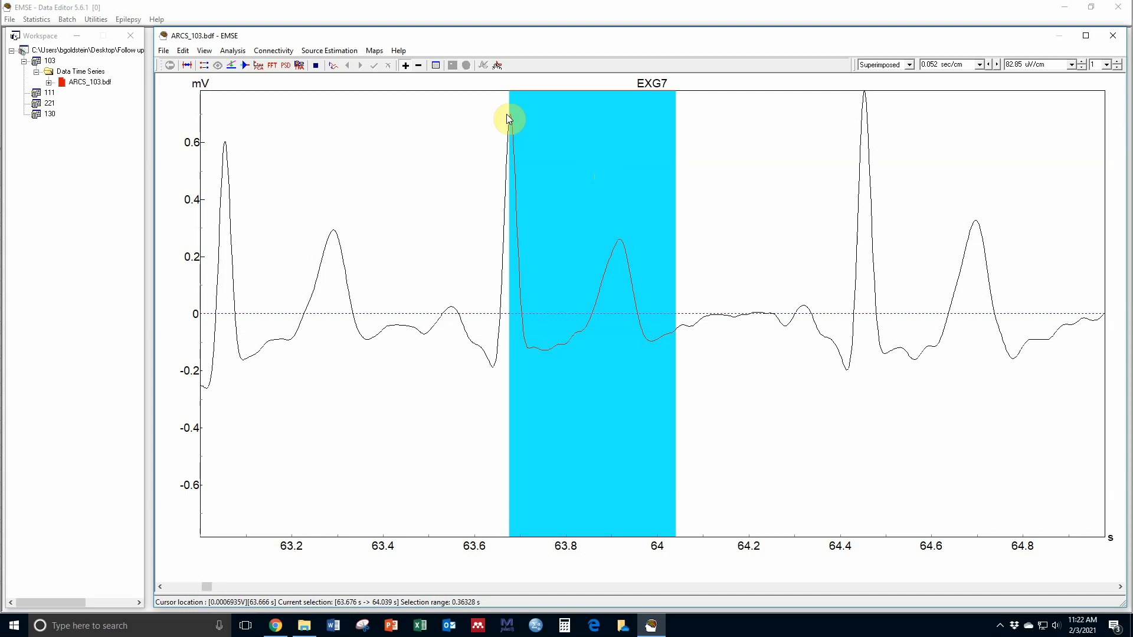
{"action": "left_click_drag", "start_coordinate": [508, 113], "coordinate": [654, 119]}
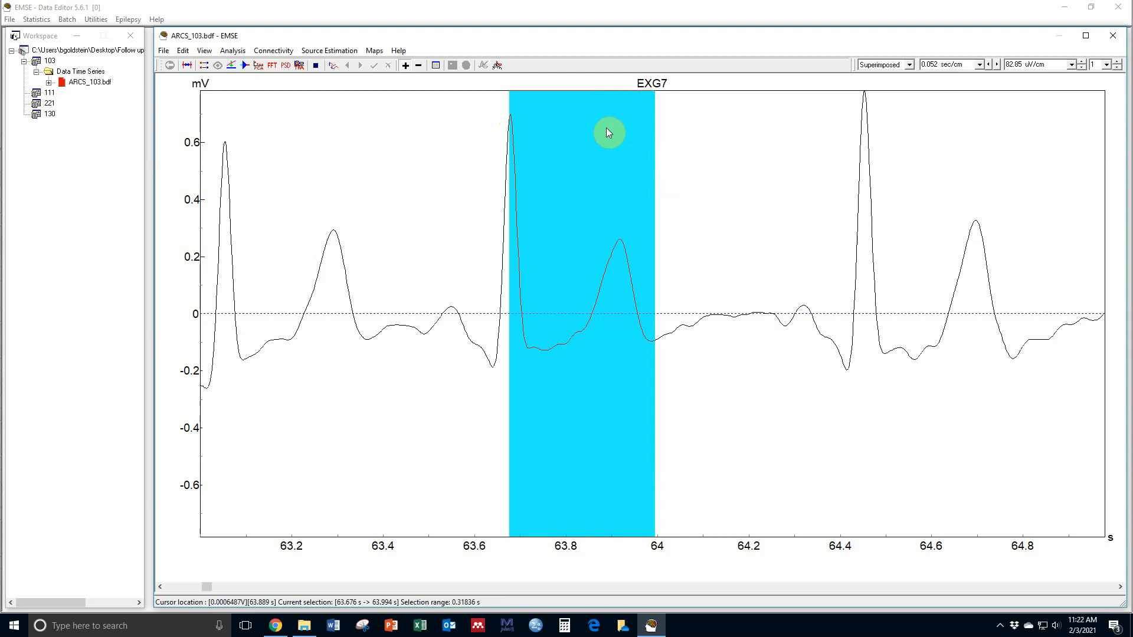
{"action": "left_click_drag", "start_coordinate": [513, 105], "coordinate": [677, 119]}
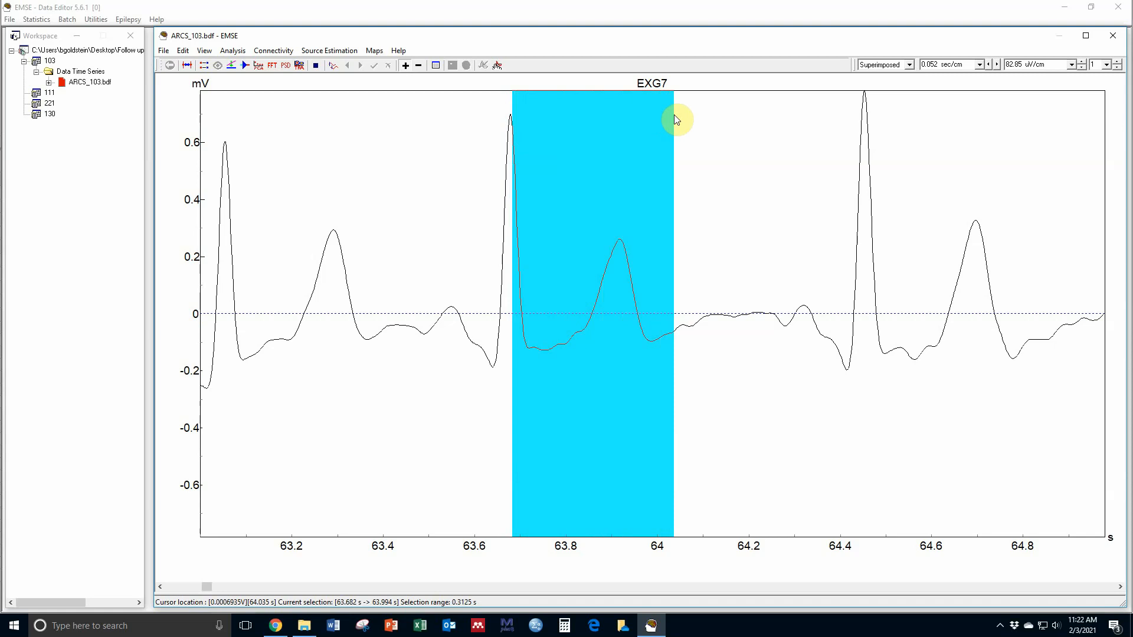
{"action": "left_click_drag", "start_coordinate": [676, 120], "coordinate": [887, 101]}
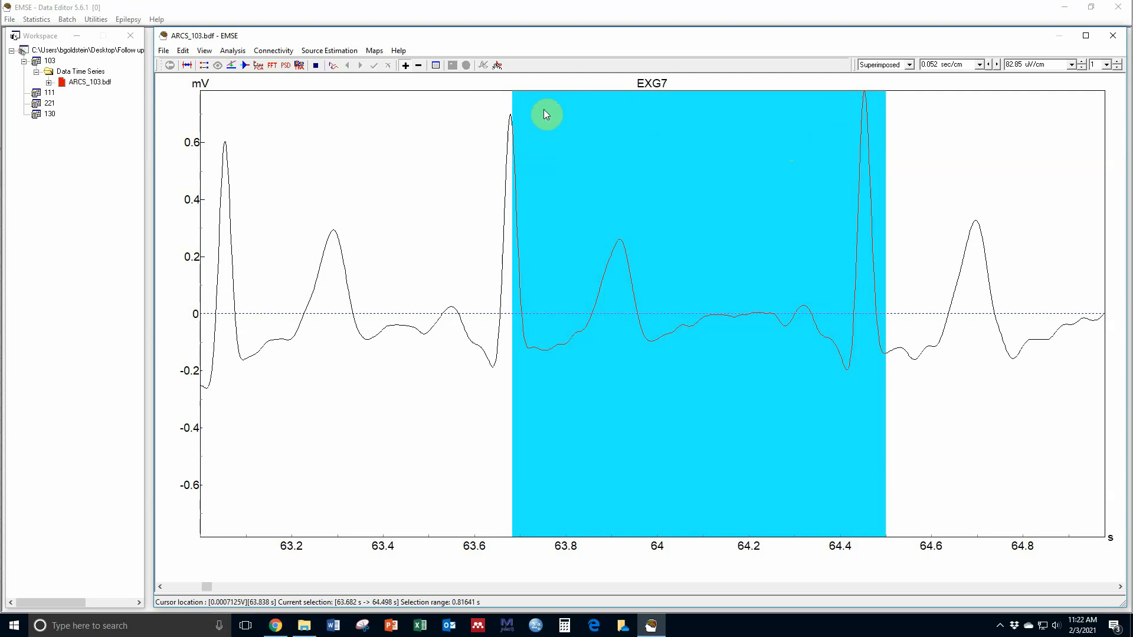
{"action": "left_click_drag", "start_coordinate": [507, 94], "coordinate": [683, 109]}
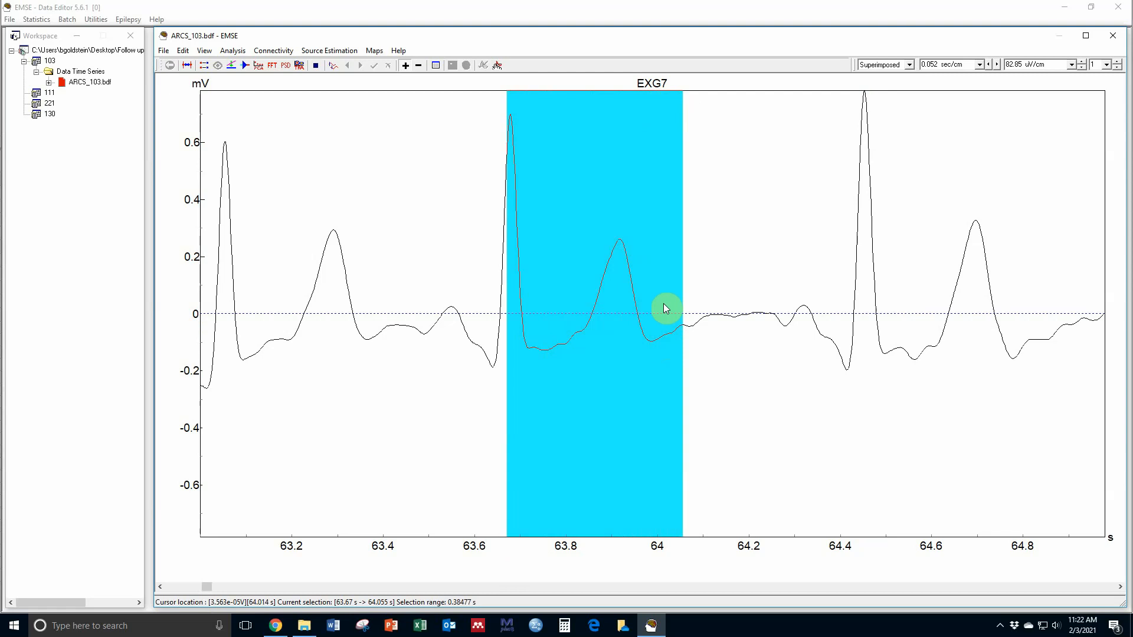
Switch to the HRV sheet in Chrome and enter 0.38 as participant 103's Refractory value.
{"action": "left_click", "coordinate": [284, 629]}
{"action": "type", "text": "0.38"}
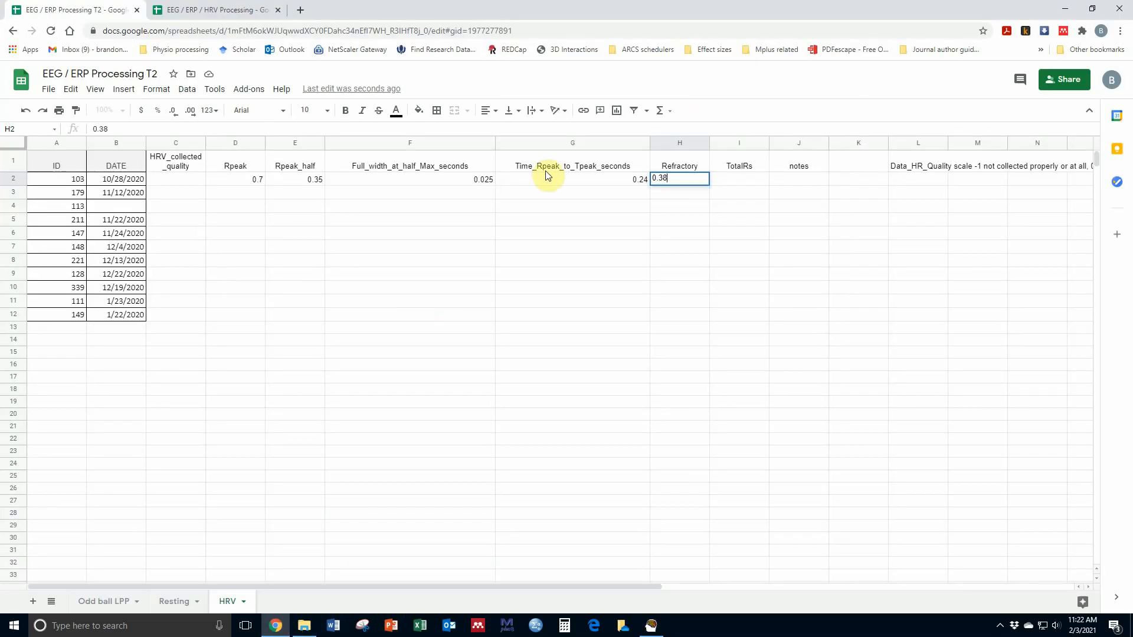
{"action": "key", "text": "Tab"}
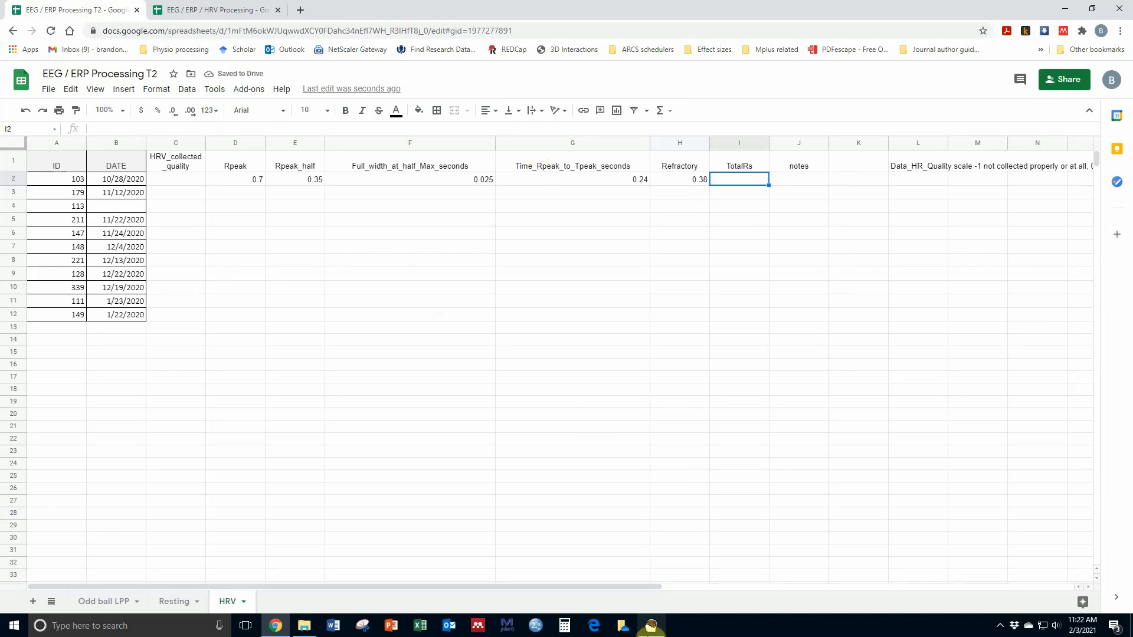
Switch to EMSE and open the peak settings for an ECG-form event trigger search on channel EXG7.
{"action": "left_click", "coordinate": [652, 627]}
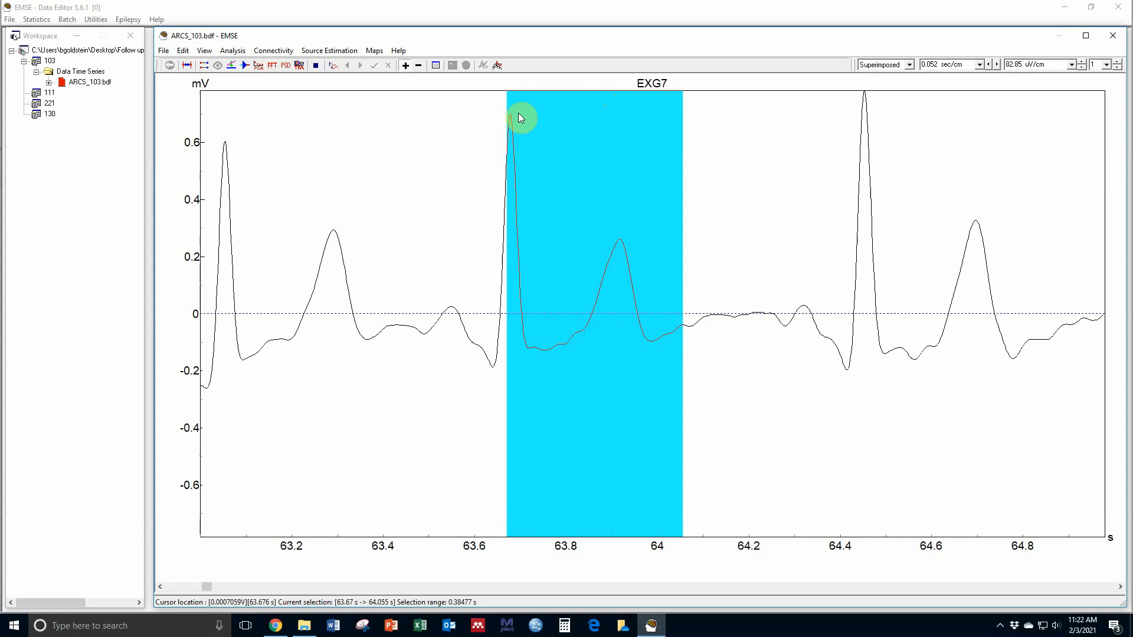
{"action": "left_click", "coordinate": [548, 121]}
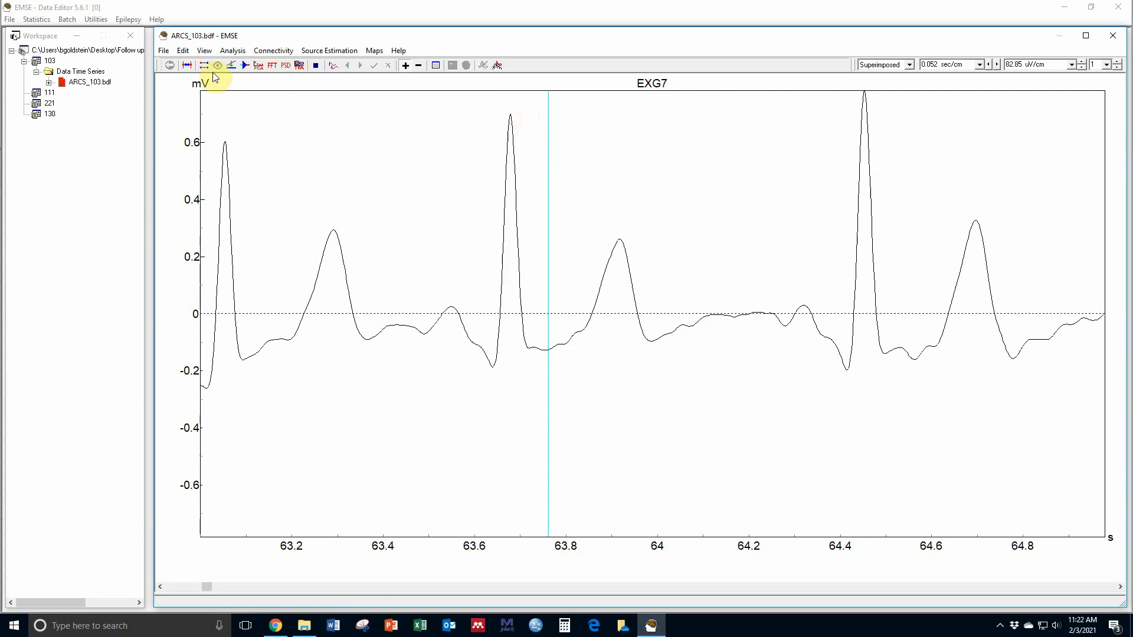
{"action": "left_click", "coordinate": [183, 55]}
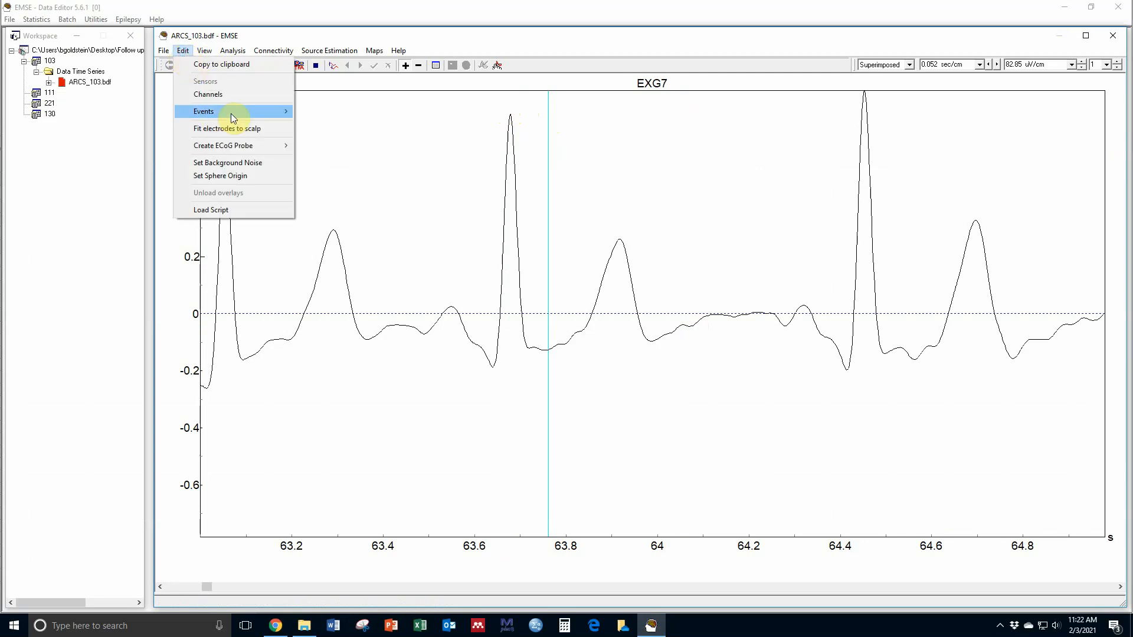
{"action": "mouse_move", "coordinate": [231, 115]}
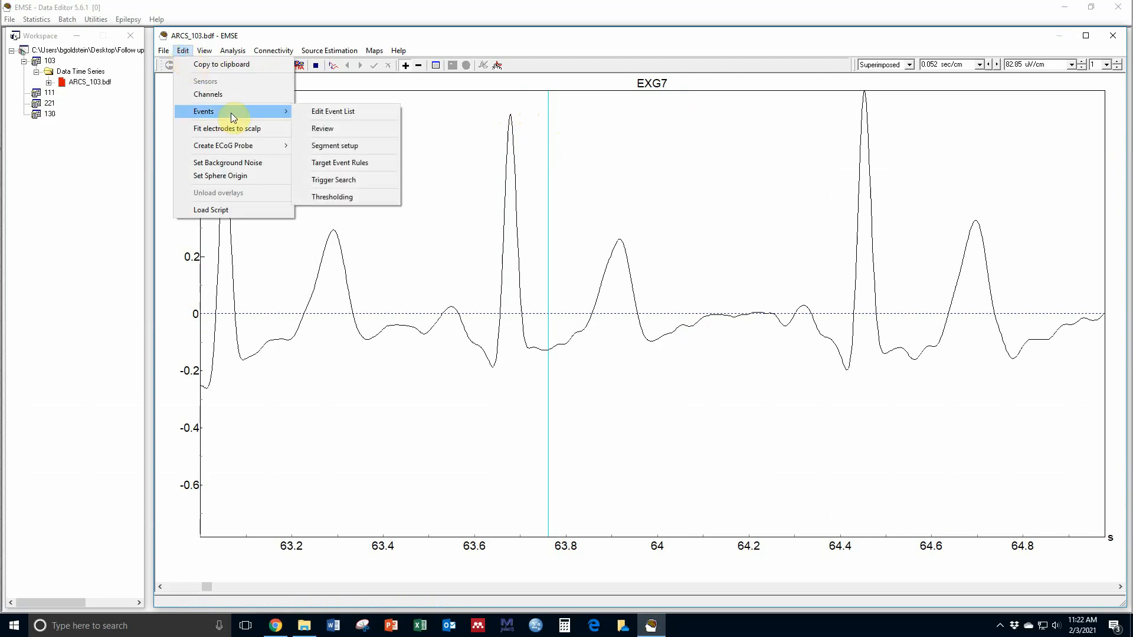
{"action": "left_click", "coordinate": [349, 179]}
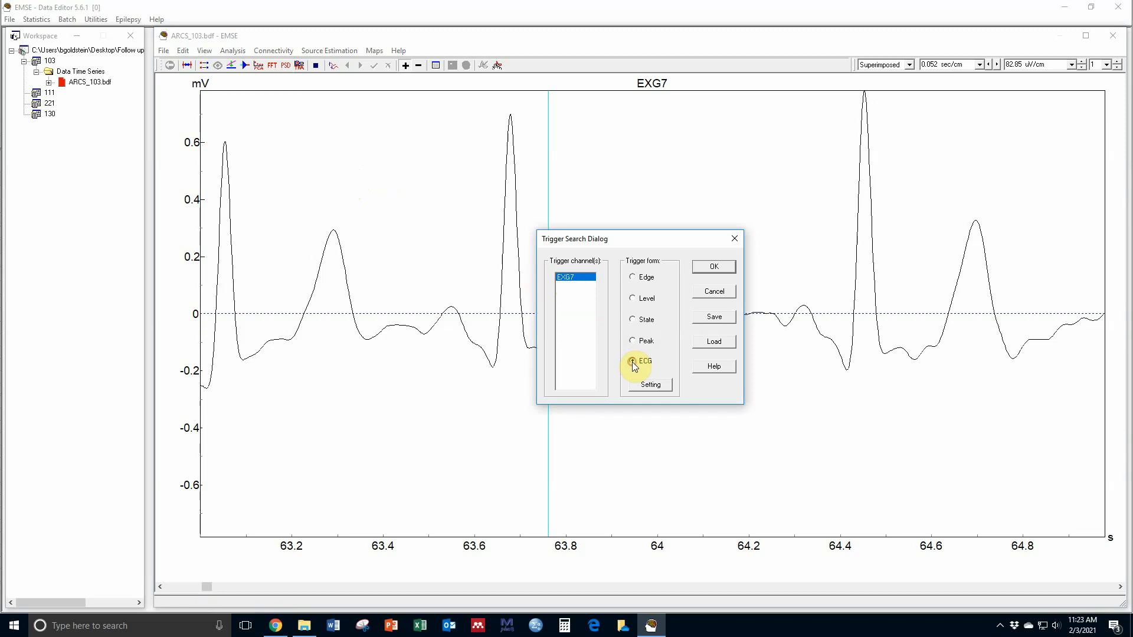
{"action": "left_click", "coordinate": [651, 384]}
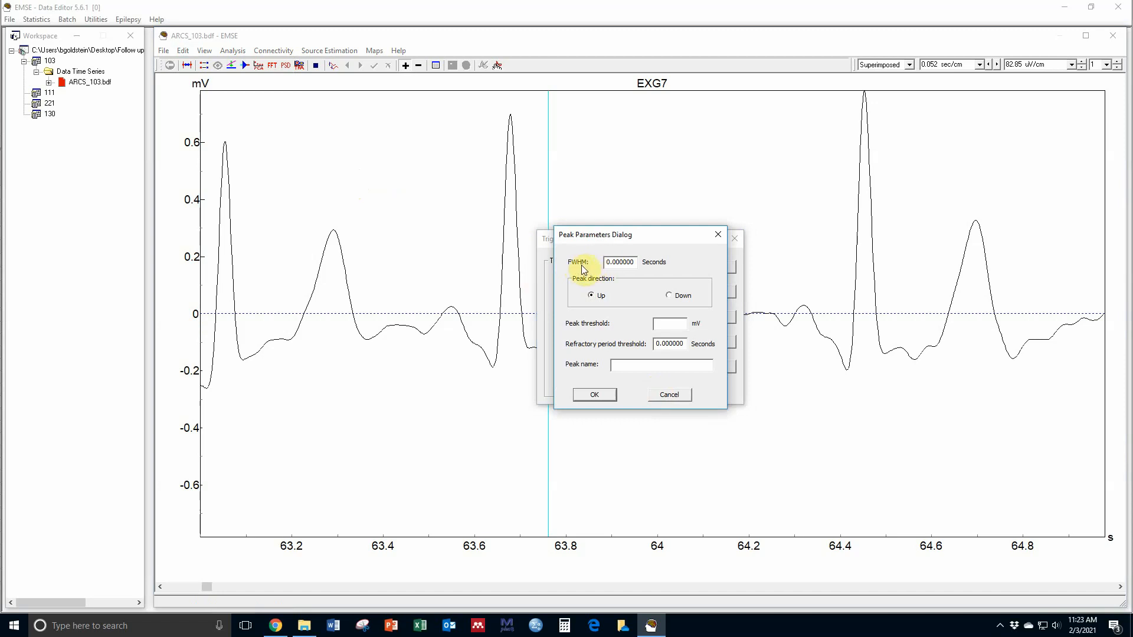
Check participant 103's width value in the HRV sheet and set the trigger's FWHM to 0.025 seconds in EMSE.
{"action": "left_click", "coordinate": [276, 626]}
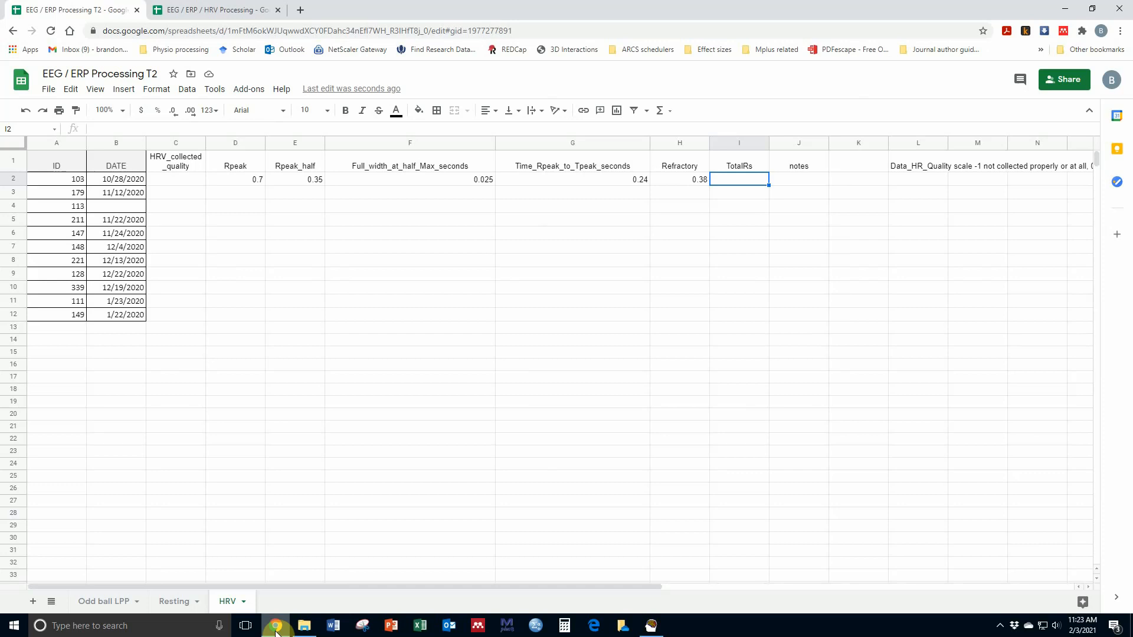
{"action": "left_click", "coordinate": [276, 628]}
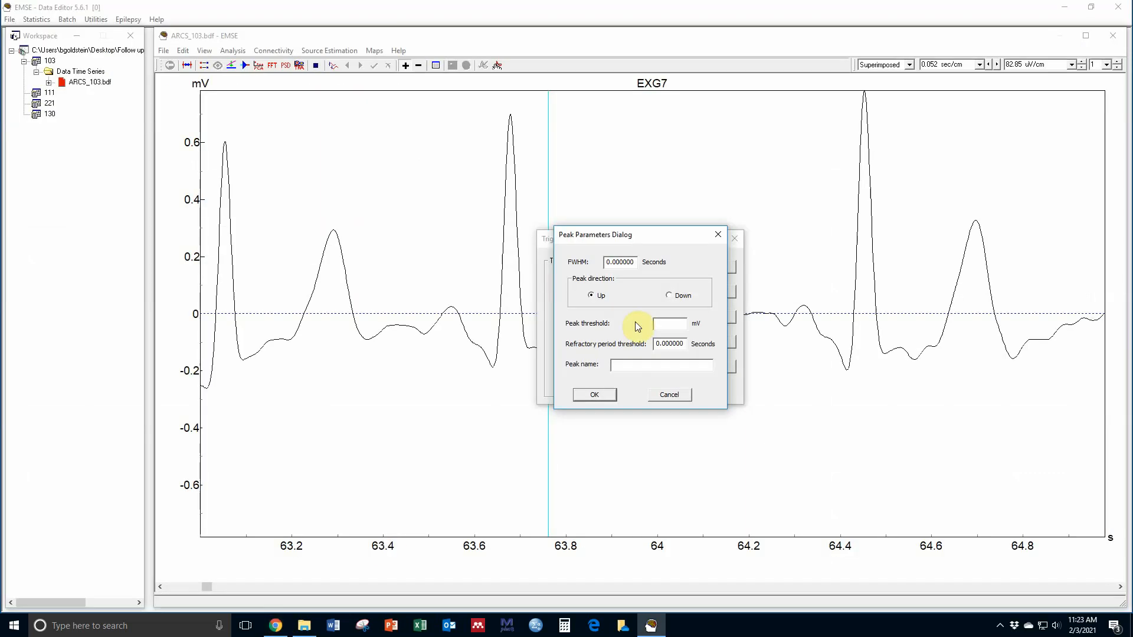
{"action": "double_click", "coordinate": [619, 262]}
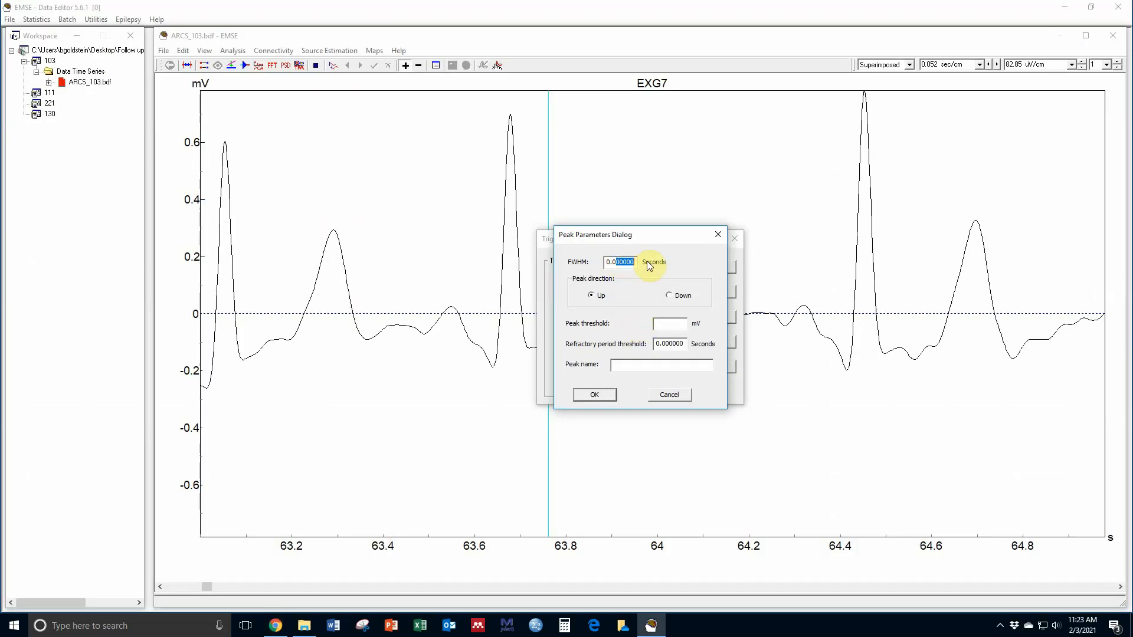
{"action": "type", "text": "0.025"}
Look up participant 103's Rpeak_half value in the HRV sheet and set the peak threshold to 0.35 mV.
{"action": "left_click", "coordinate": [664, 324]}
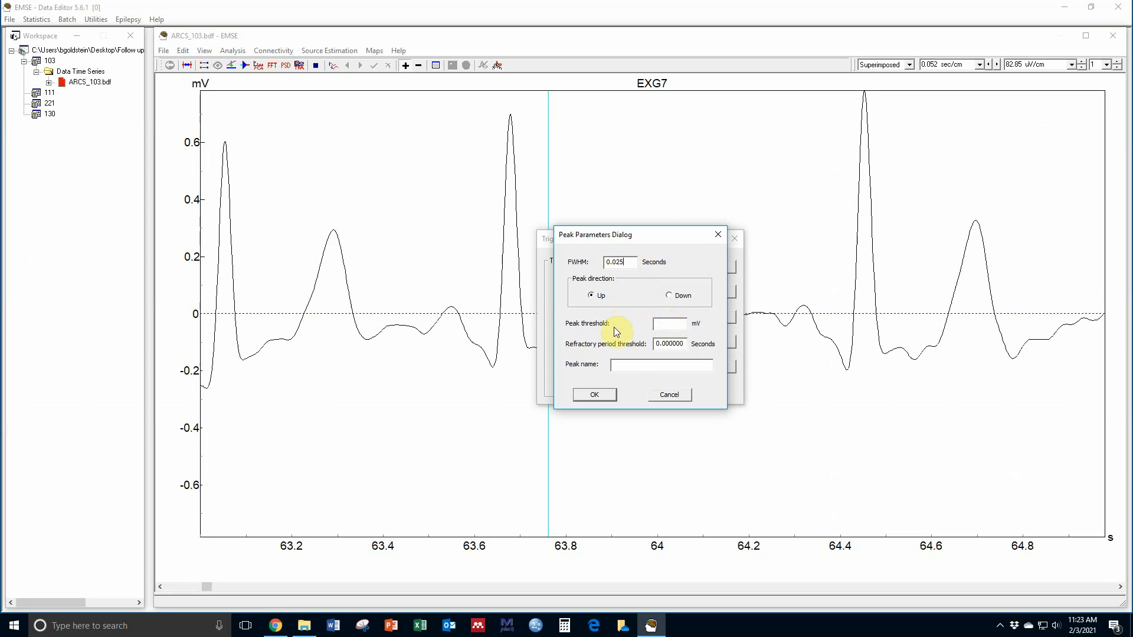
{"action": "mouse_move", "coordinate": [279, 631]}
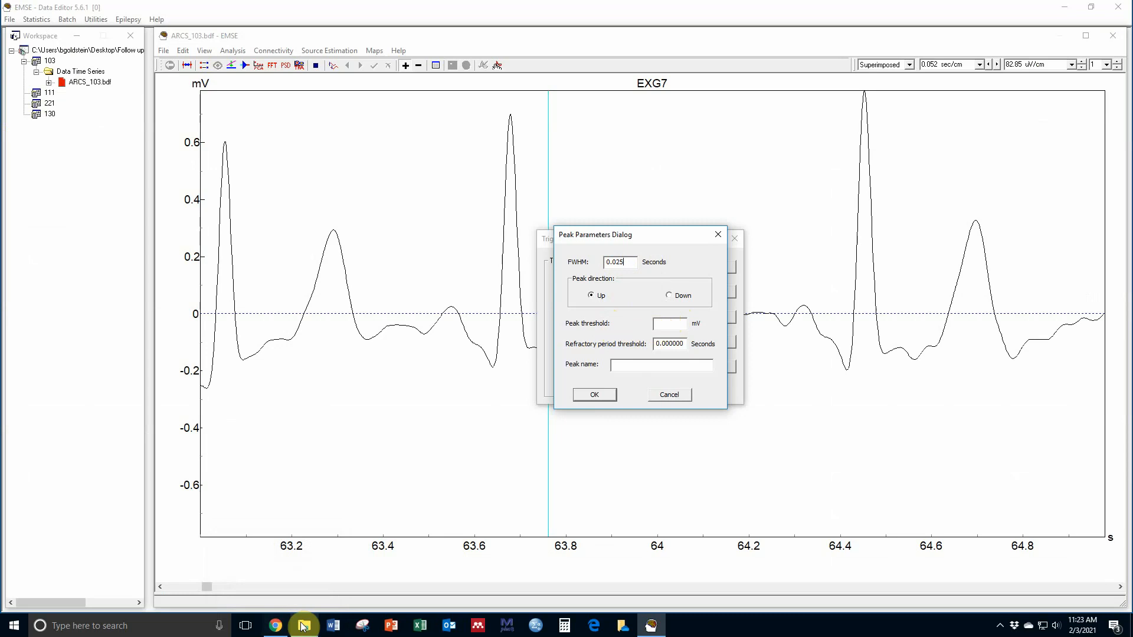
{"action": "left_click", "coordinate": [281, 628]}
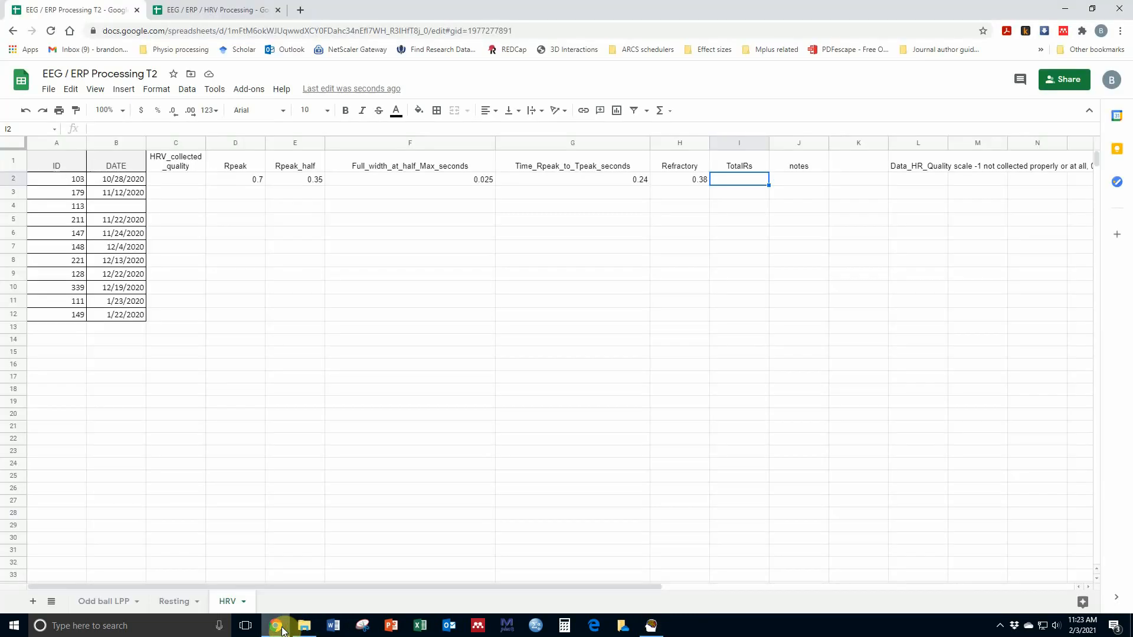
{"action": "left_click", "coordinate": [282, 629]}
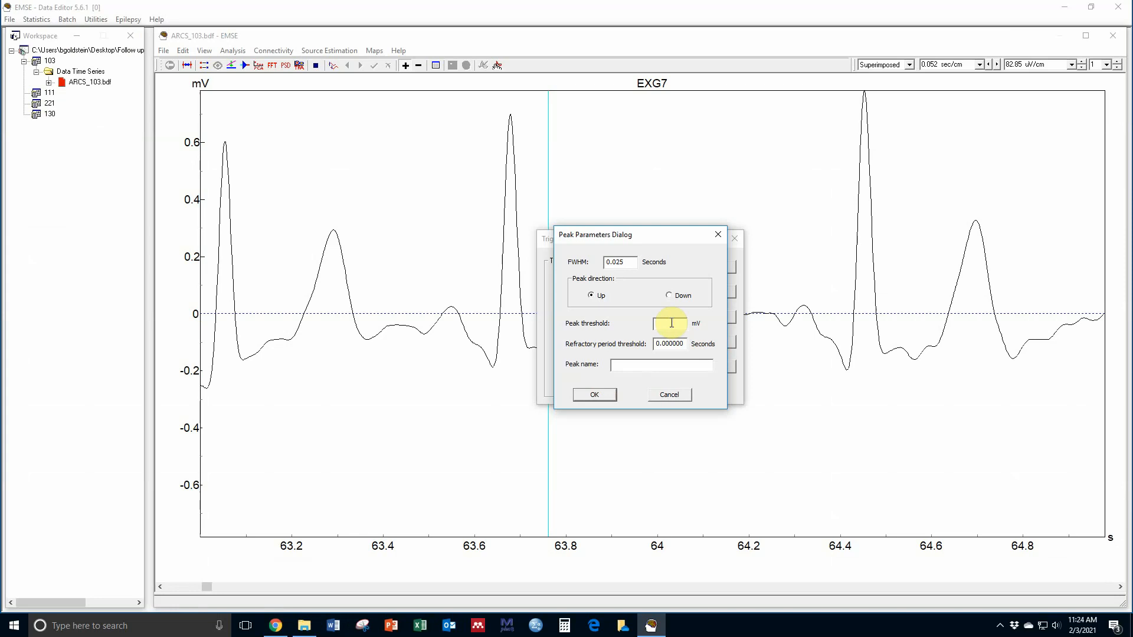
{"action": "type", "text": "0.35"}
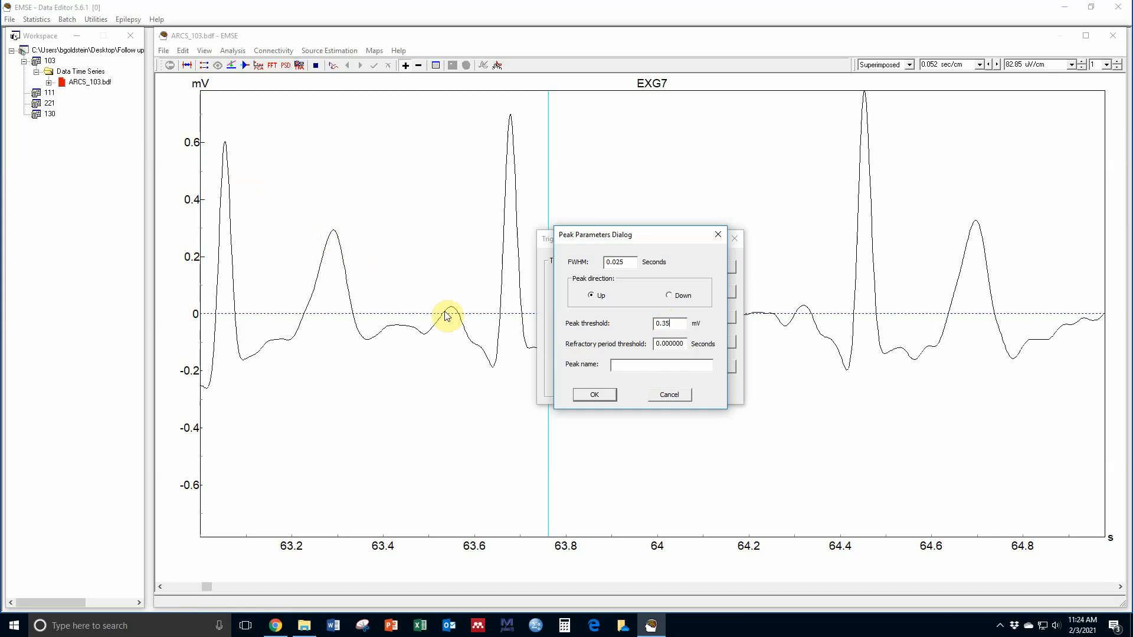
Check the Refractory value in the HRV sheet and set the refractory period threshold to 0.38 seconds.
{"action": "left_click", "coordinate": [664, 345]}
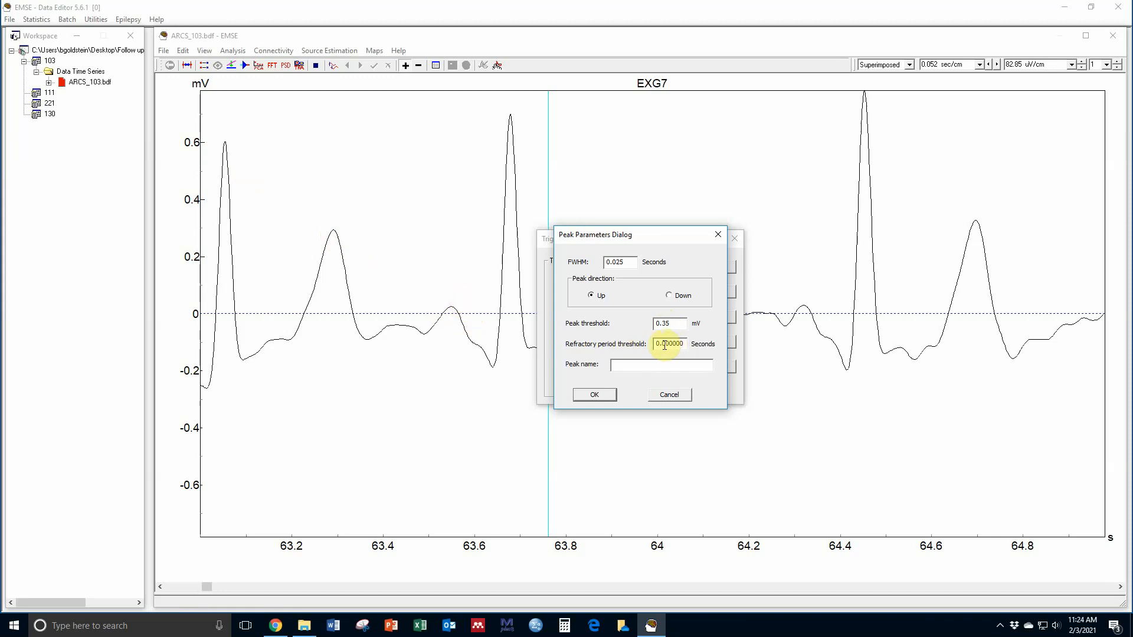
{"action": "left_click", "coordinate": [281, 628]}
{"action": "left_click", "coordinate": [284, 630]}
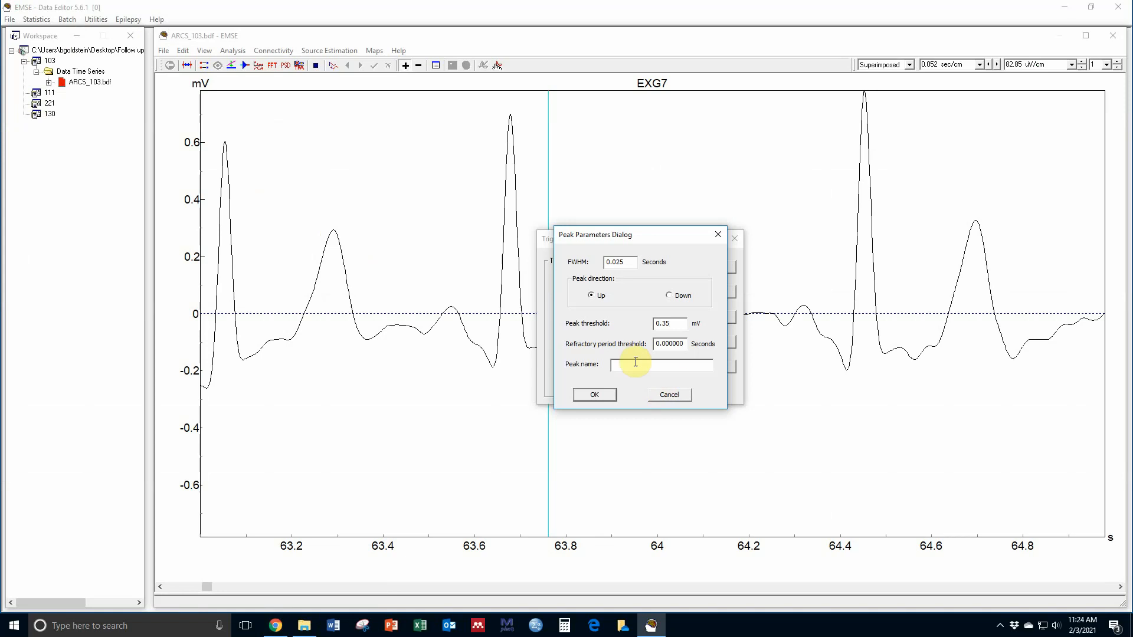
{"action": "left_click", "coordinate": [665, 344]}
{"action": "left_click_drag", "start_coordinate": [659, 344], "coordinate": [748, 349]}
{"action": "type", "text": "38"}
Name the peak R and run the ECG trigger search on EXG7.
{"action": "left_click", "coordinate": [675, 367]}
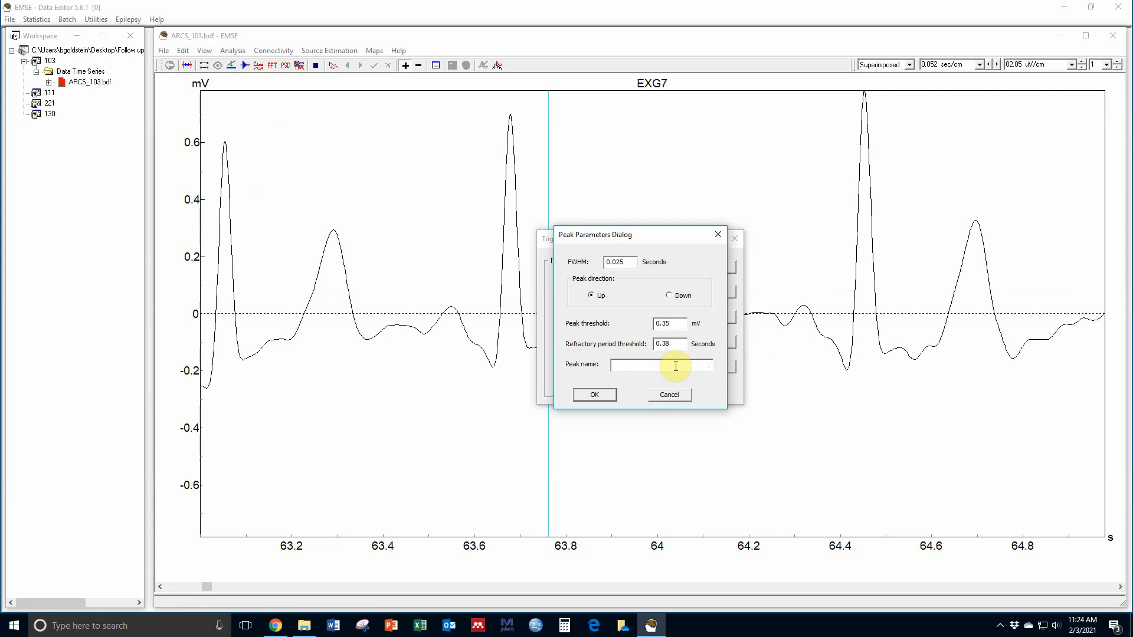
{"action": "type", "text": "R"}
{"action": "left_click", "coordinate": [605, 398]}
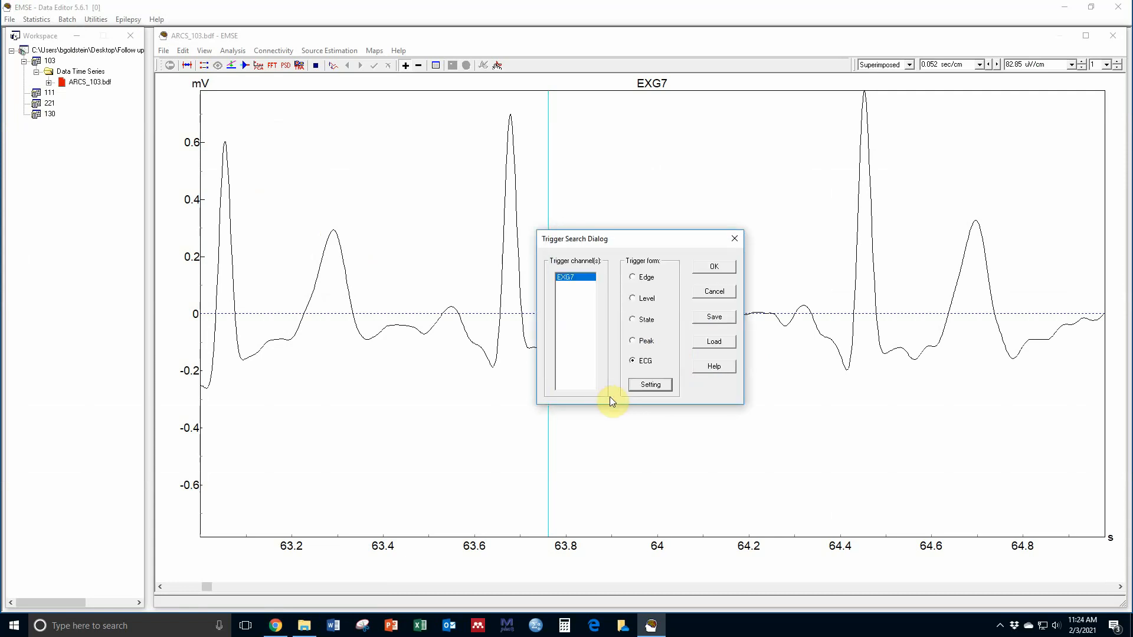
{"action": "left_click", "coordinate": [720, 267]}
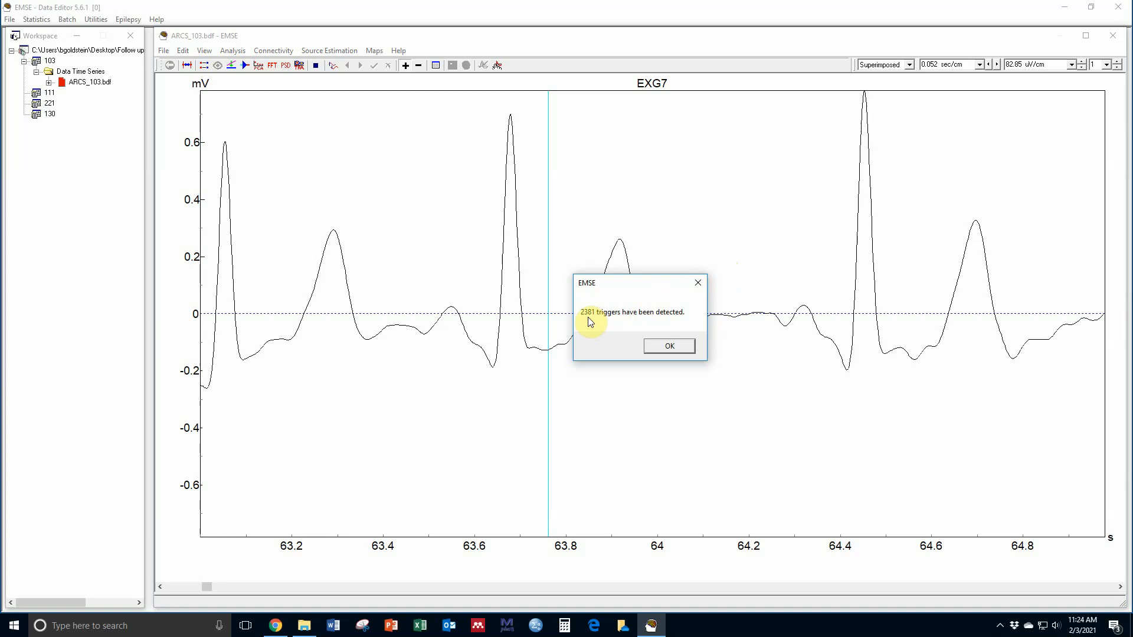
Enter 2381 as participant 103's TotalRs in the HRV sheet in Chrome and acknowledge the trigger search message back in EMSE.
{"action": "left_click", "coordinate": [276, 626]}
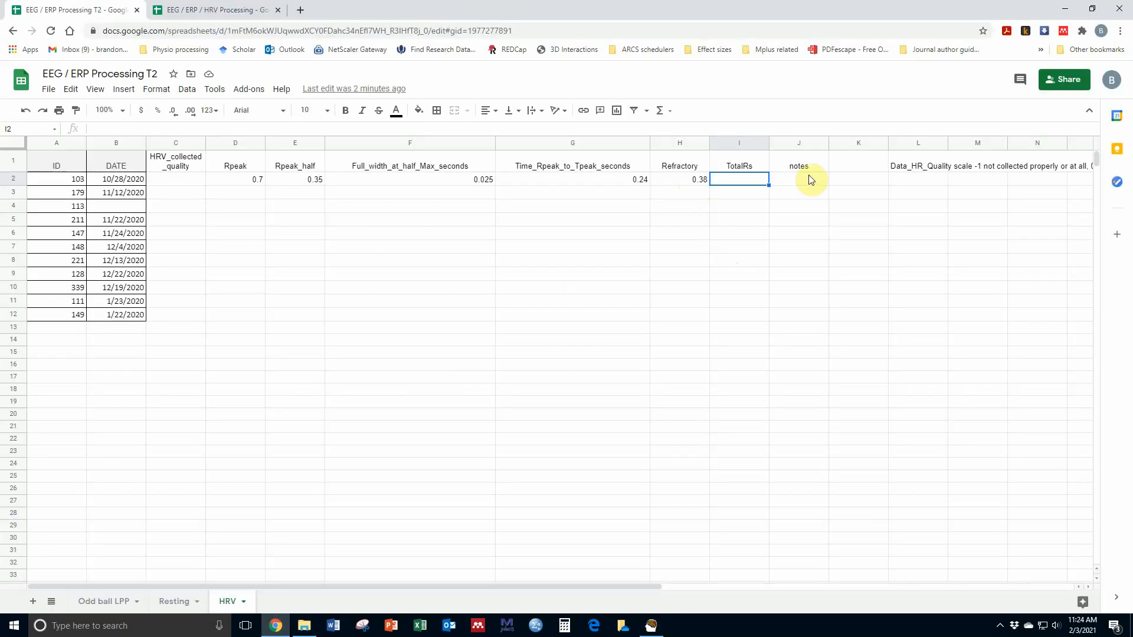
{"action": "type", "text": "2381"}
{"action": "key", "text": "Return"}
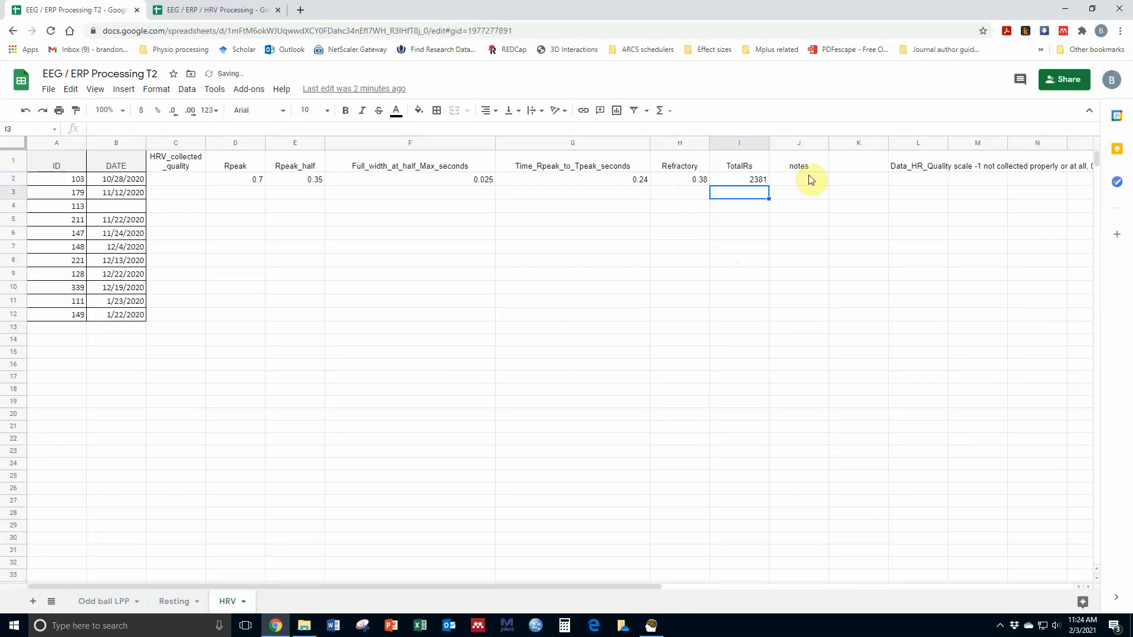
{"action": "key", "text": "Up"}
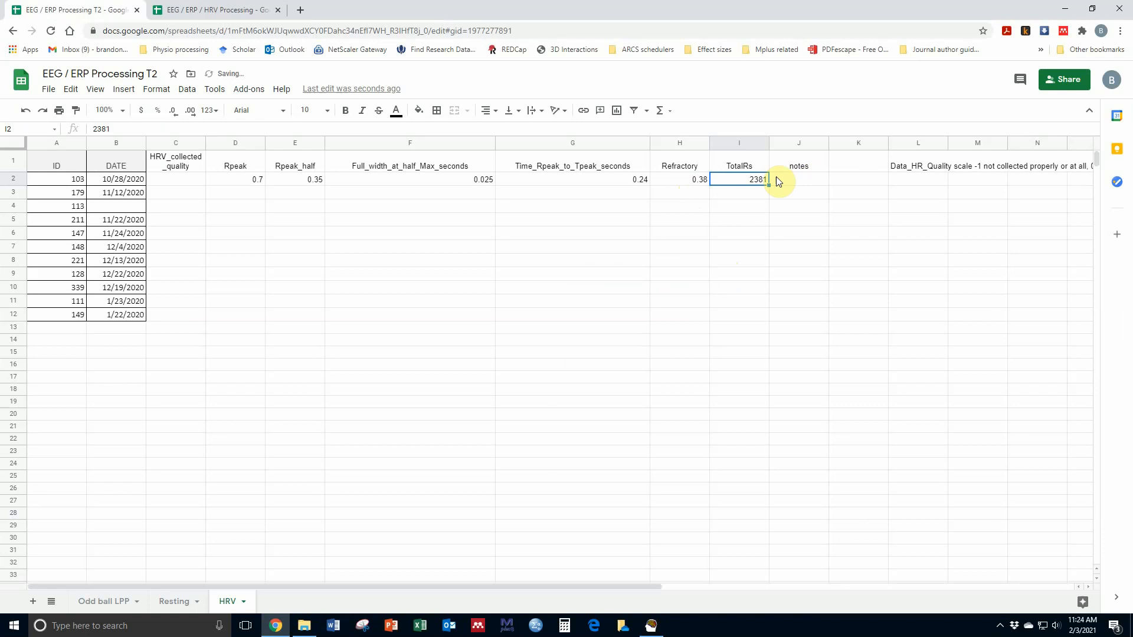
{"action": "left_click", "coordinate": [651, 624]}
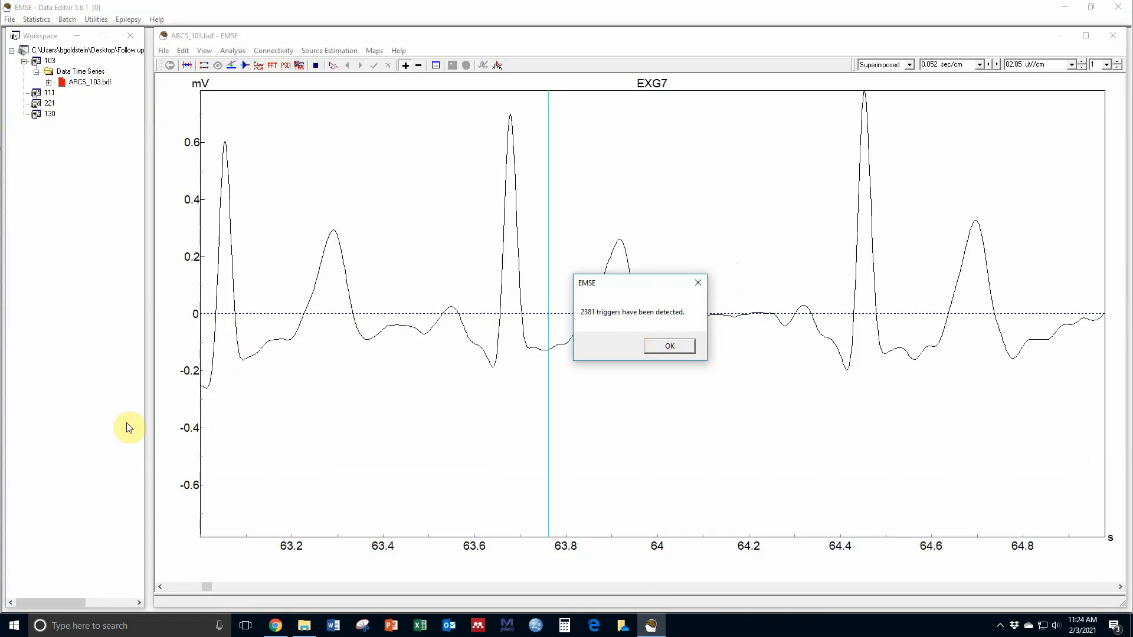
{"action": "left_click", "coordinate": [670, 346]}
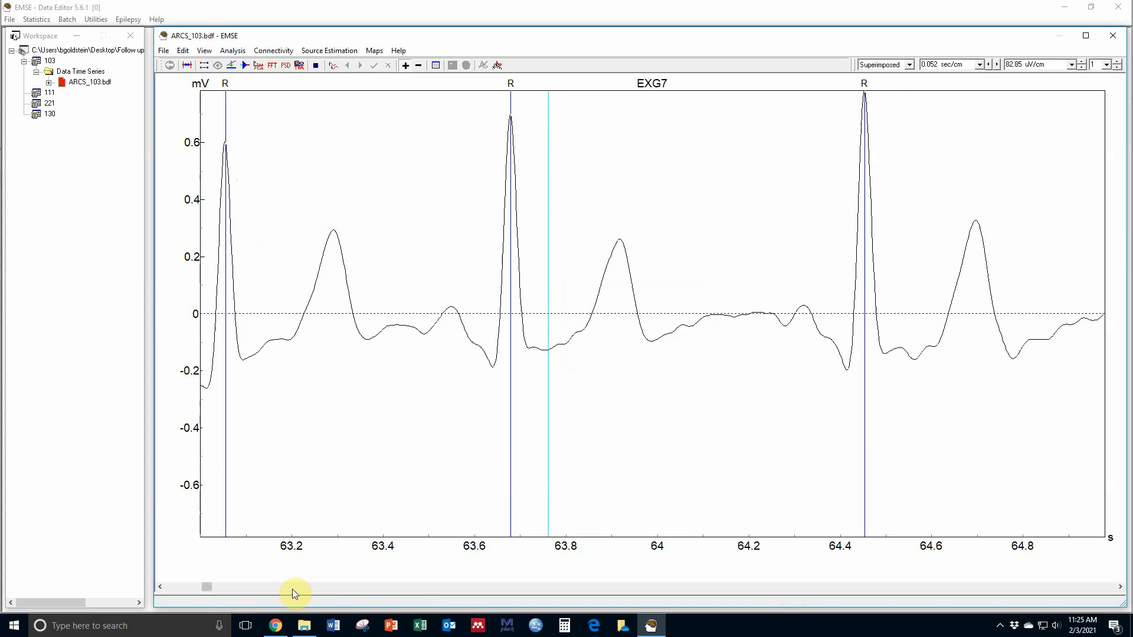
Compress the time scale to 0.1755 sec/cm and examine the R markers on EXG7 from the start to the end of the recording.
{"action": "left_click", "coordinate": [989, 68]}
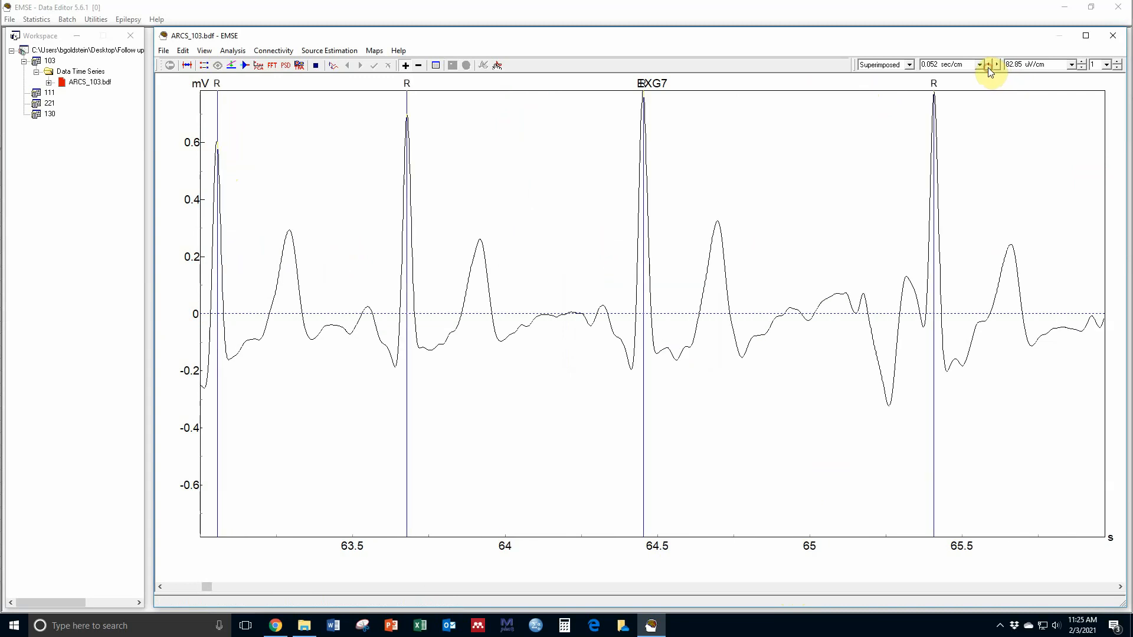
{"action": "left_click", "coordinate": [989, 66]}
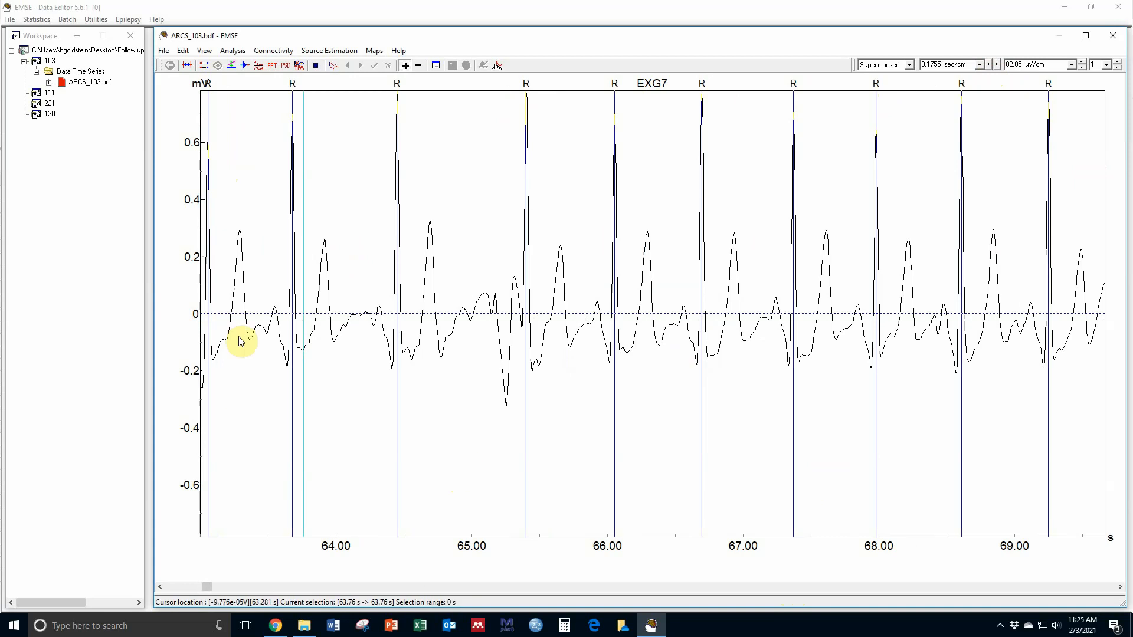
{"action": "left_click", "coordinate": [304, 278]}
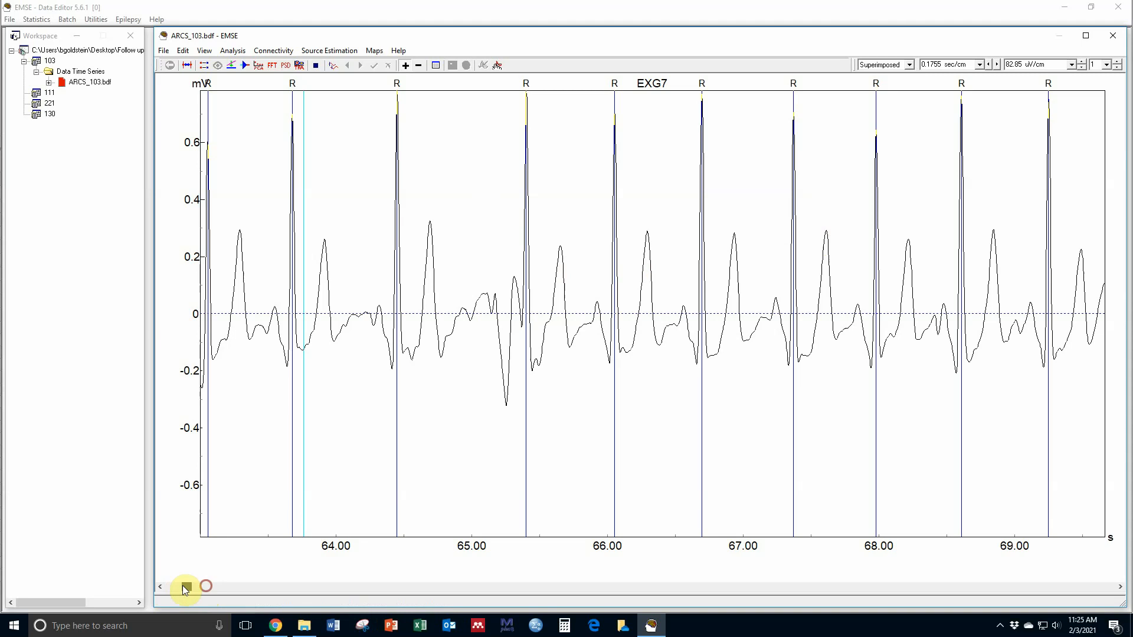
{"action": "left_click_drag", "start_coordinate": [185, 588], "coordinate": [162, 586]}
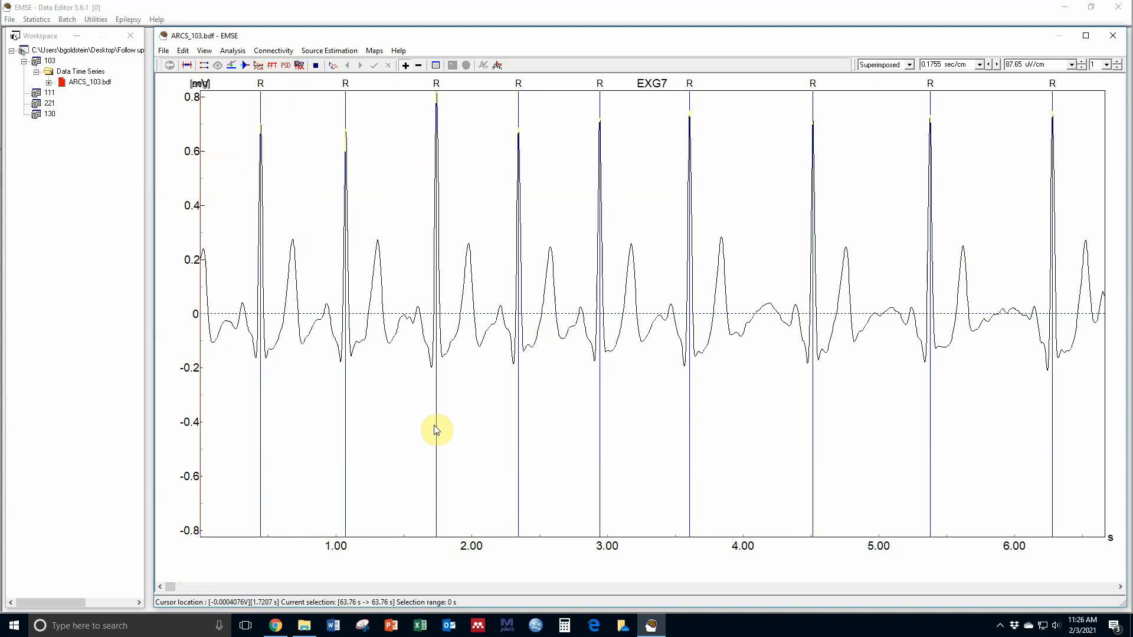
{"action": "left_click", "coordinate": [181, 587]}
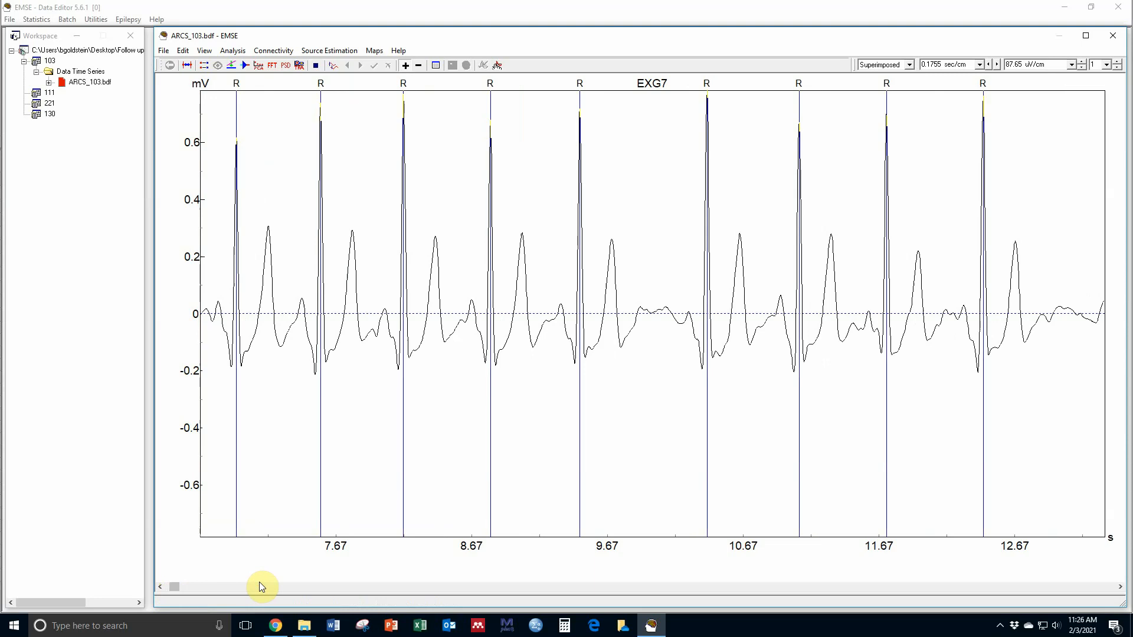
{"action": "left_click", "coordinate": [280, 586]}
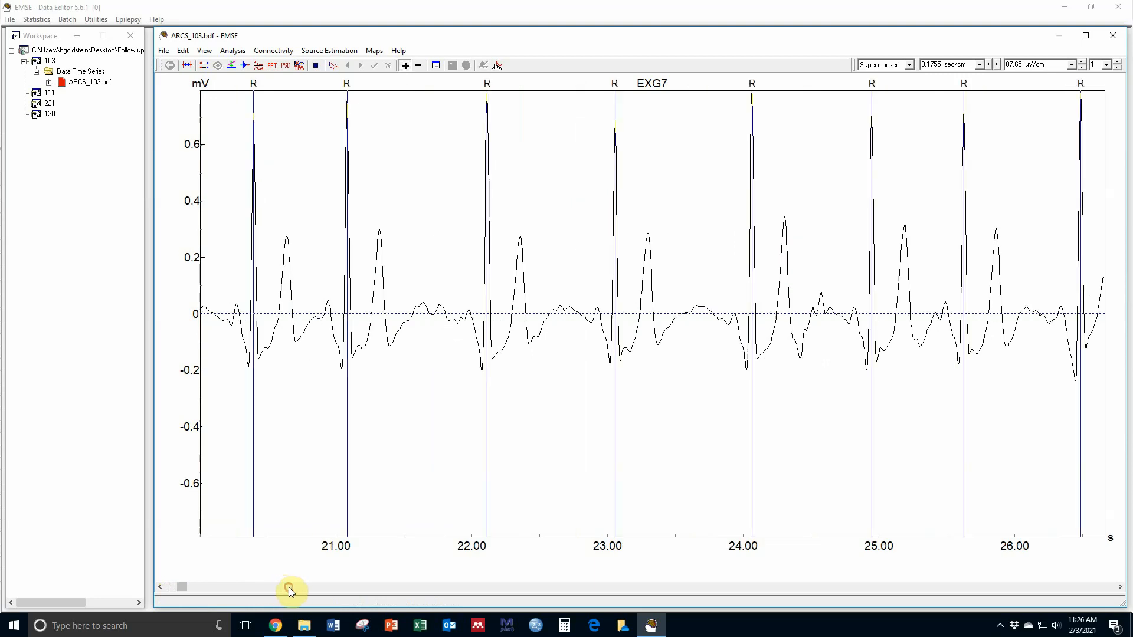
{"action": "left_click", "coordinate": [309, 587]}
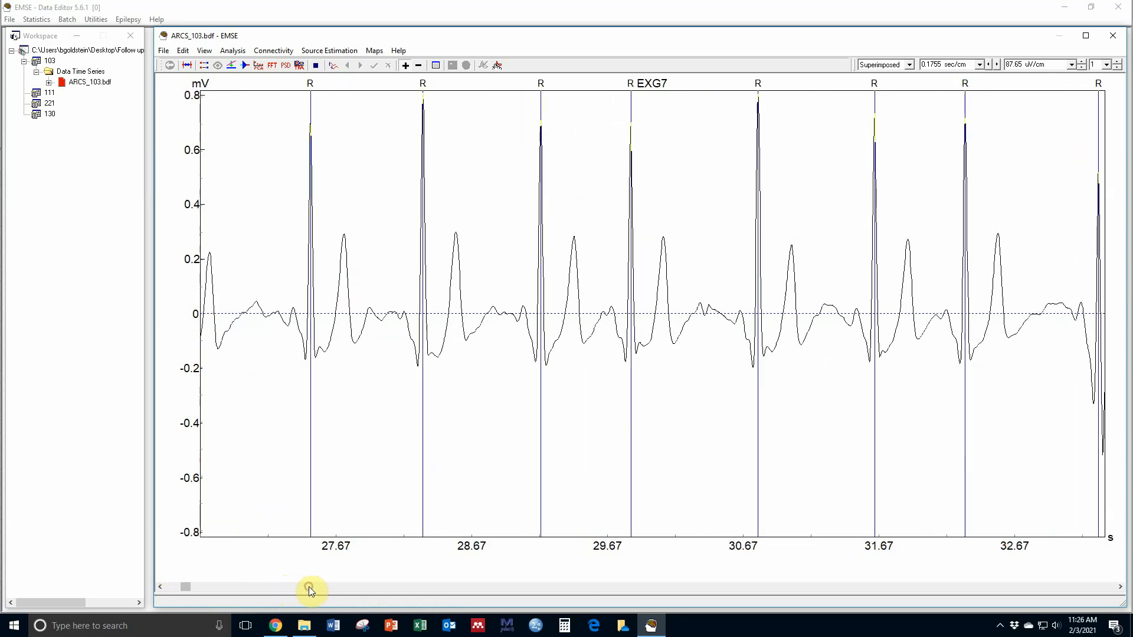
{"action": "left_click", "coordinate": [188, 587]}
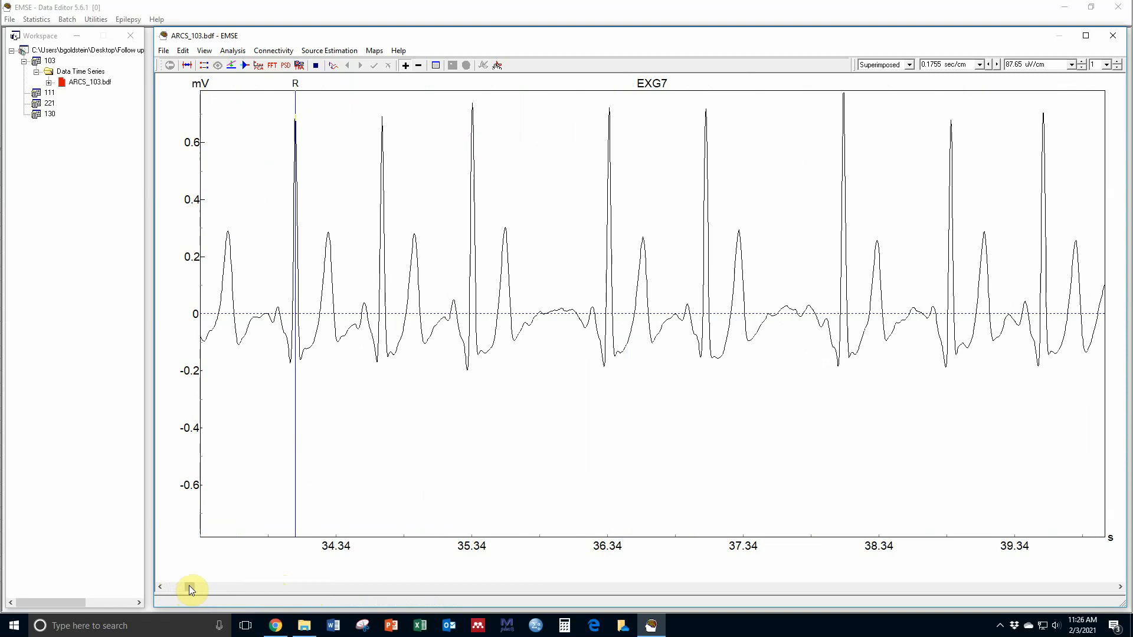
{"action": "left_click", "coordinate": [639, 586]}
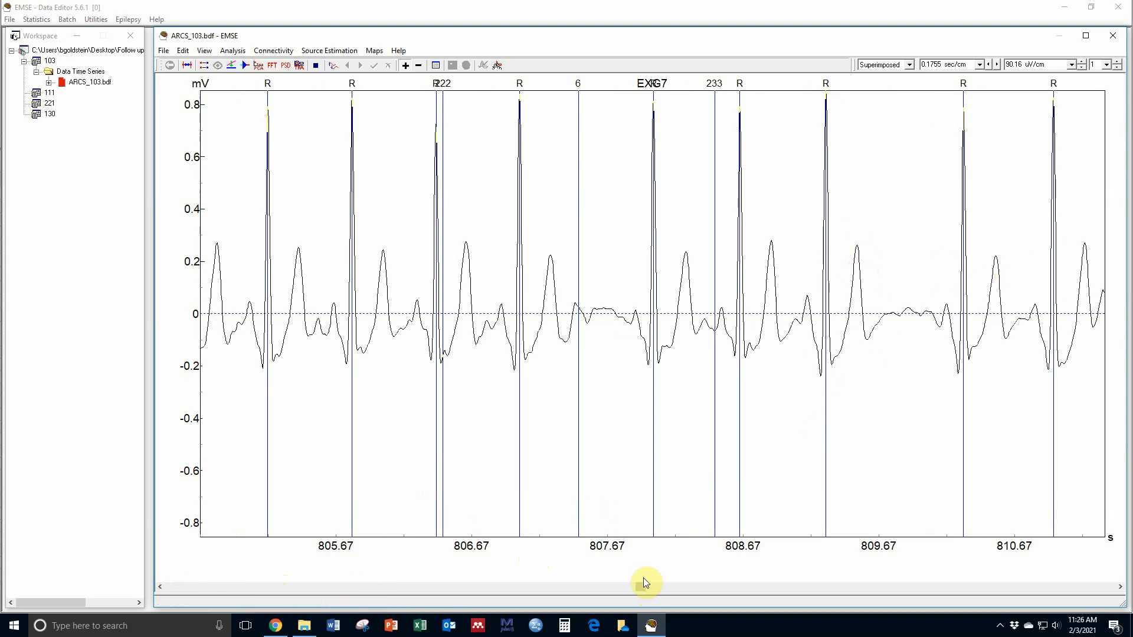
{"action": "left_click_drag", "start_coordinate": [643, 585], "coordinate": [891, 586]}
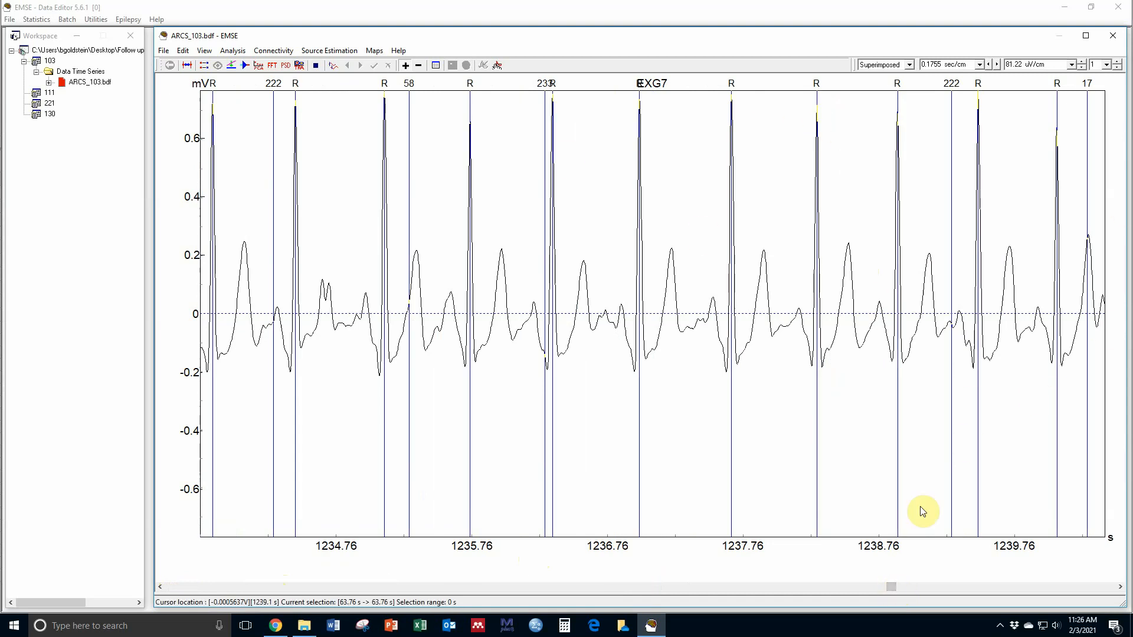
{"action": "left_click_drag", "start_coordinate": [894, 586], "coordinate": [1095, 584]}
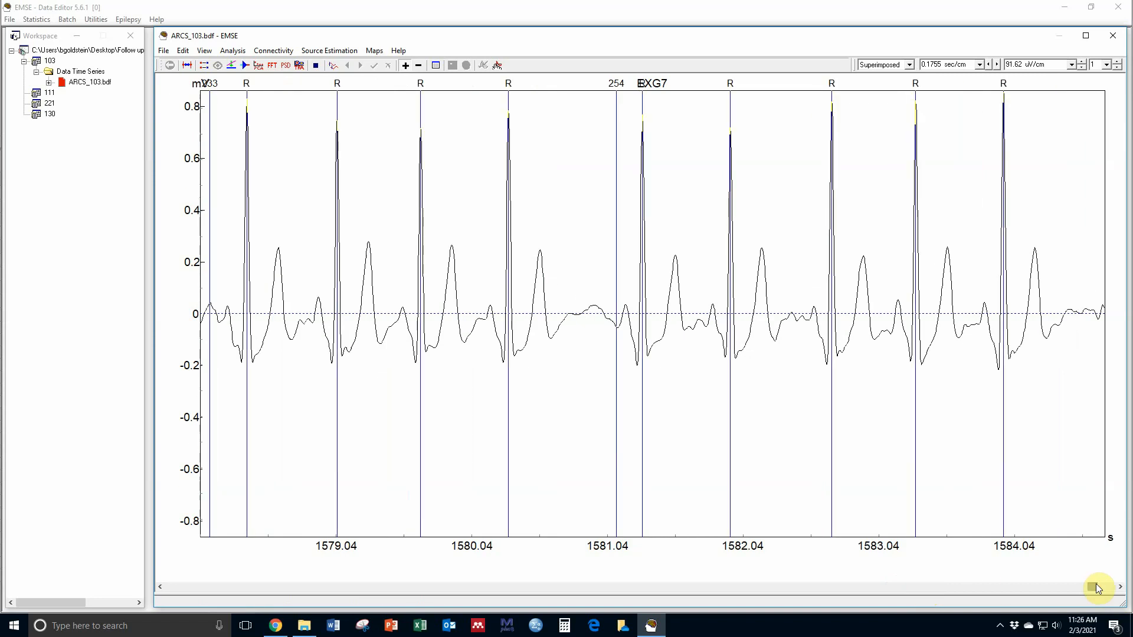
Check the R markers on EXG7 at the very end of the recording and in the two windows preceding it.
{"action": "left_click_drag", "start_coordinate": [1096, 584], "coordinate": [1131, 585]}
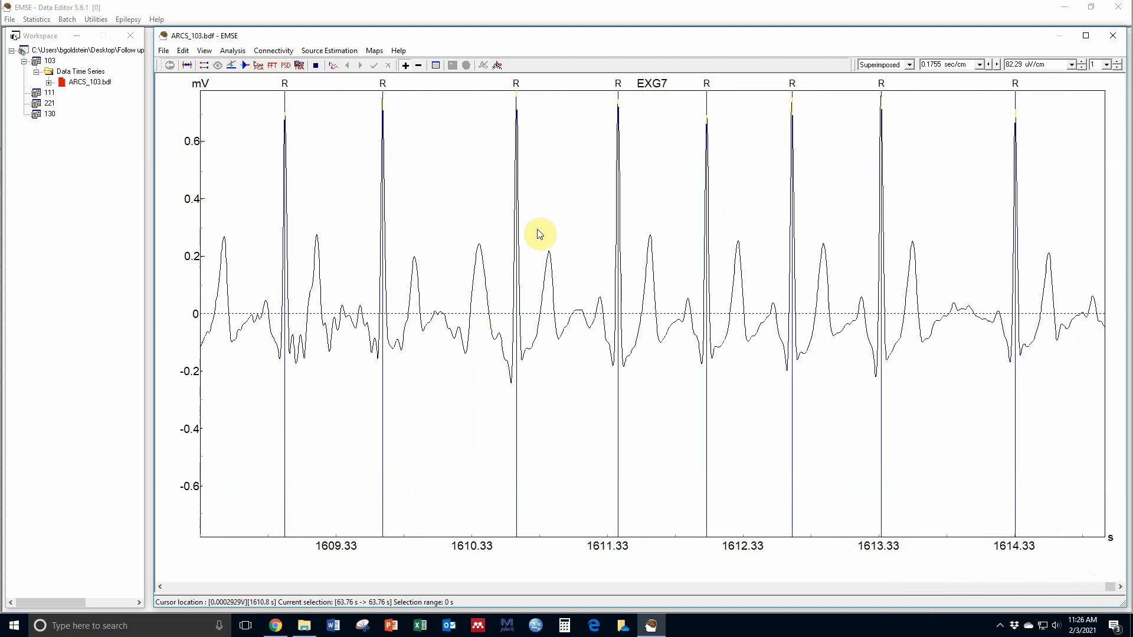
{"action": "left_click", "coordinate": [253, 586]}
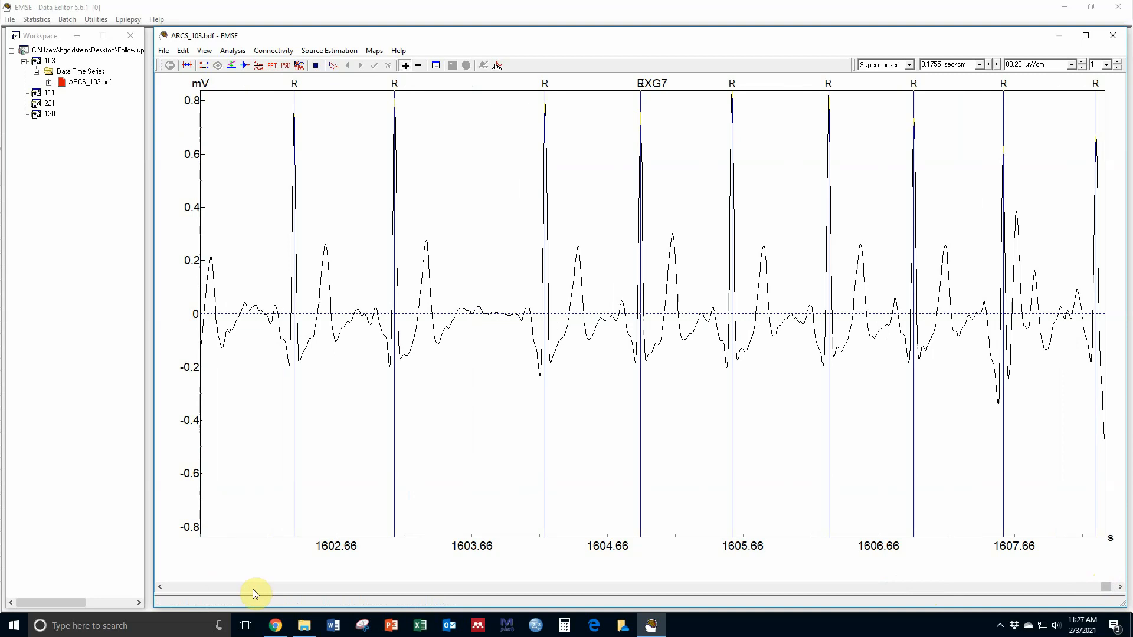
{"action": "left_click", "coordinate": [253, 588]}
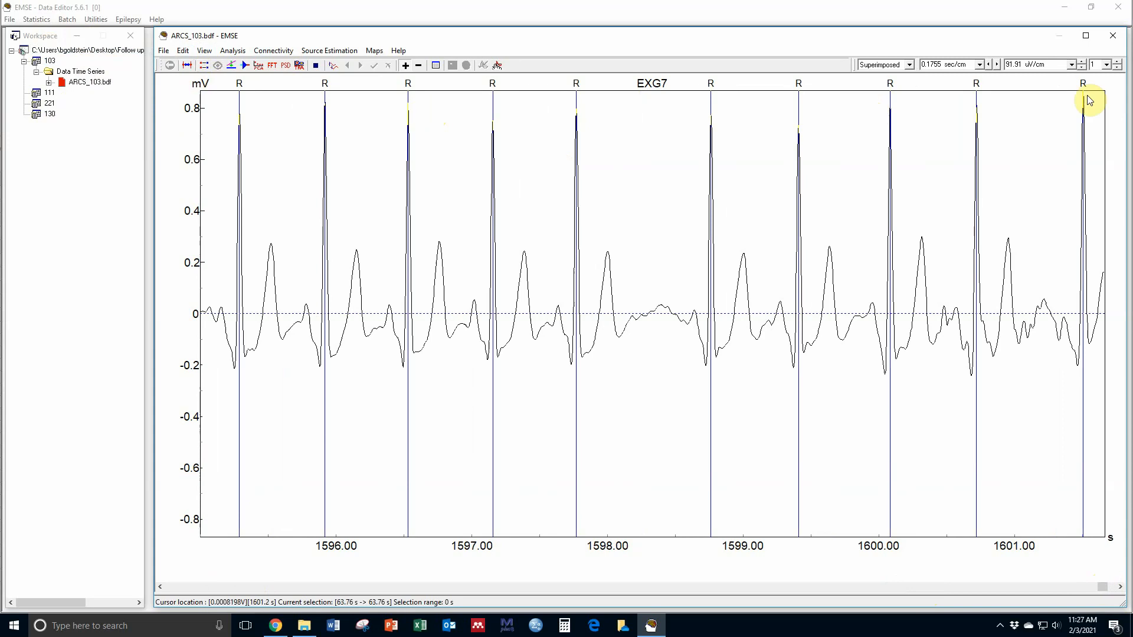
Close the ARCS_103.bdf recording and save its modified event list as ARCS_103.bdf.evt in the 103 folder, replacing the existing file.
{"action": "left_click", "coordinate": [1113, 36]}
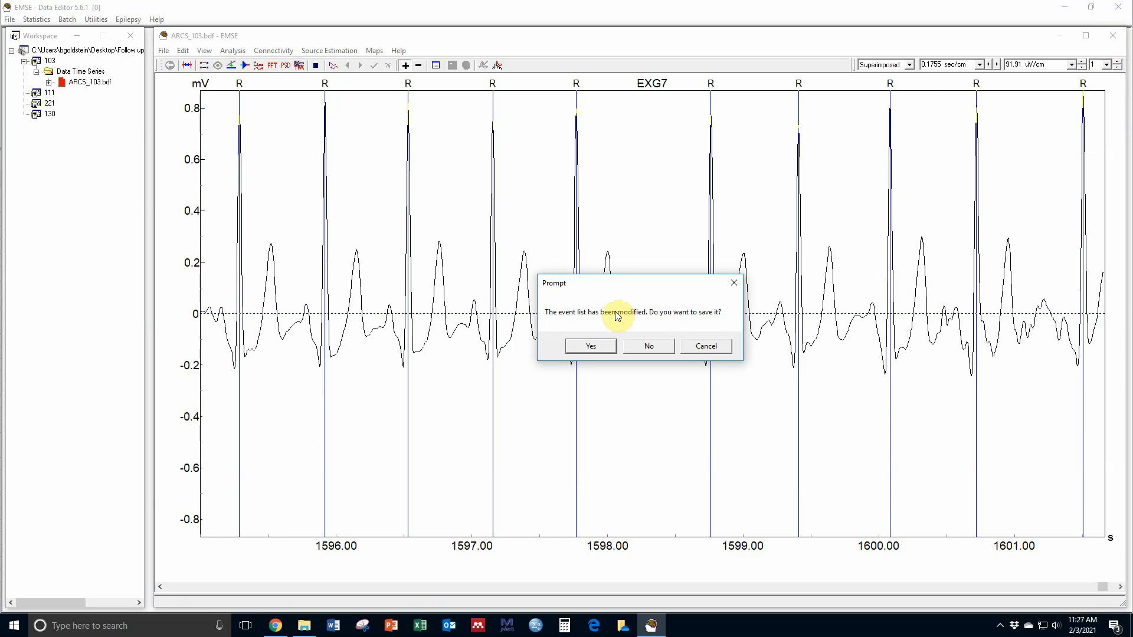
{"action": "left_click", "coordinate": [592, 347]}
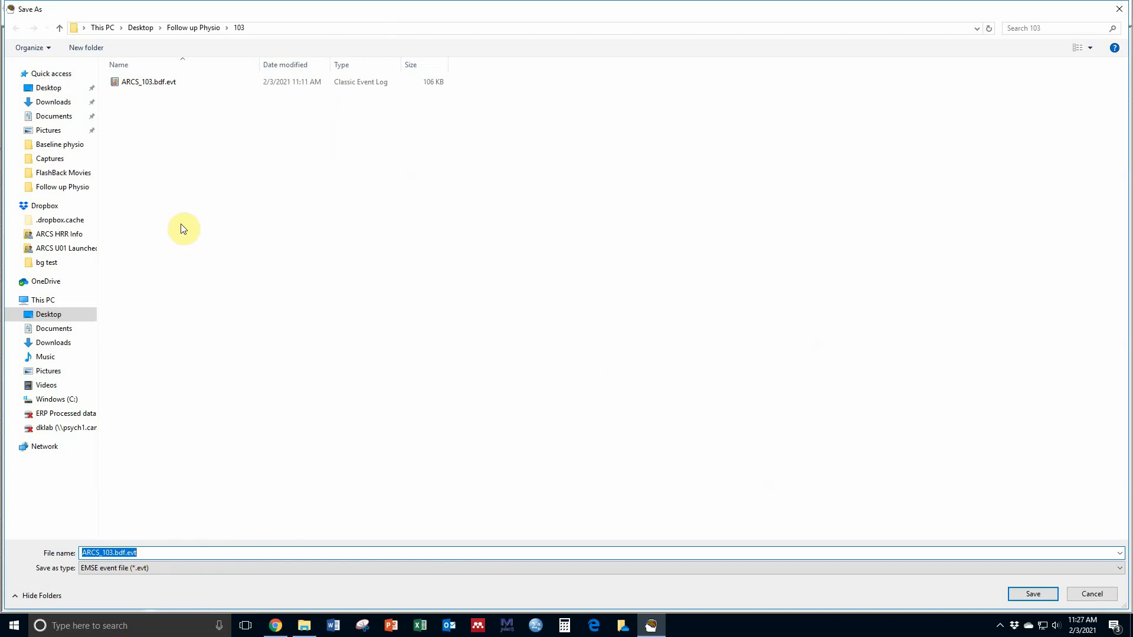
{"action": "left_click", "coordinate": [1039, 596]}
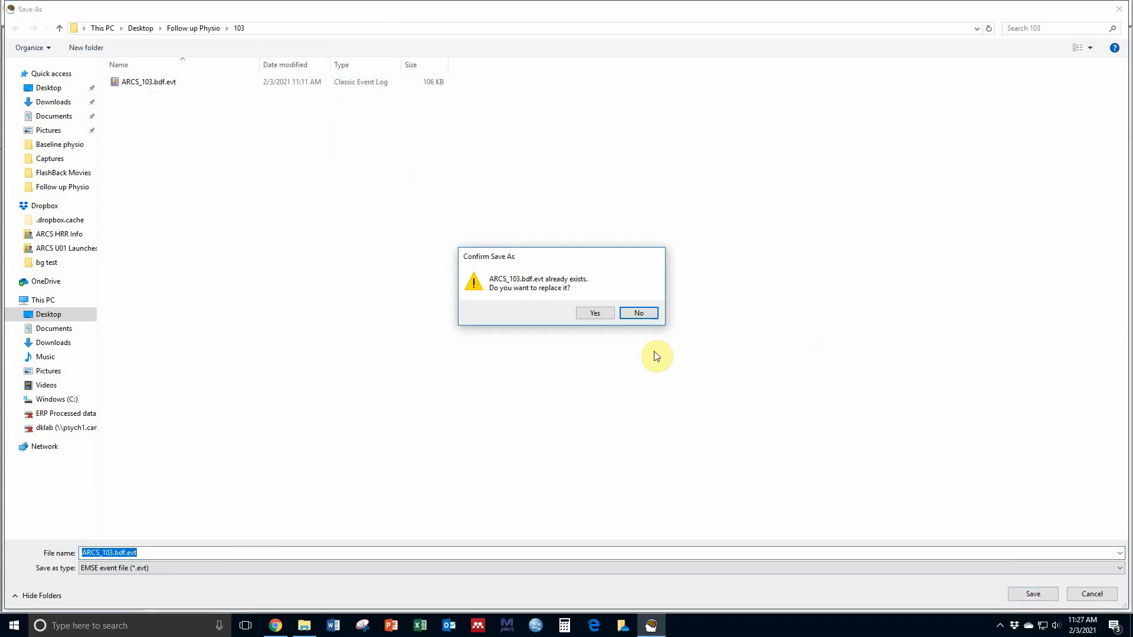
{"action": "left_click", "coordinate": [595, 314]}
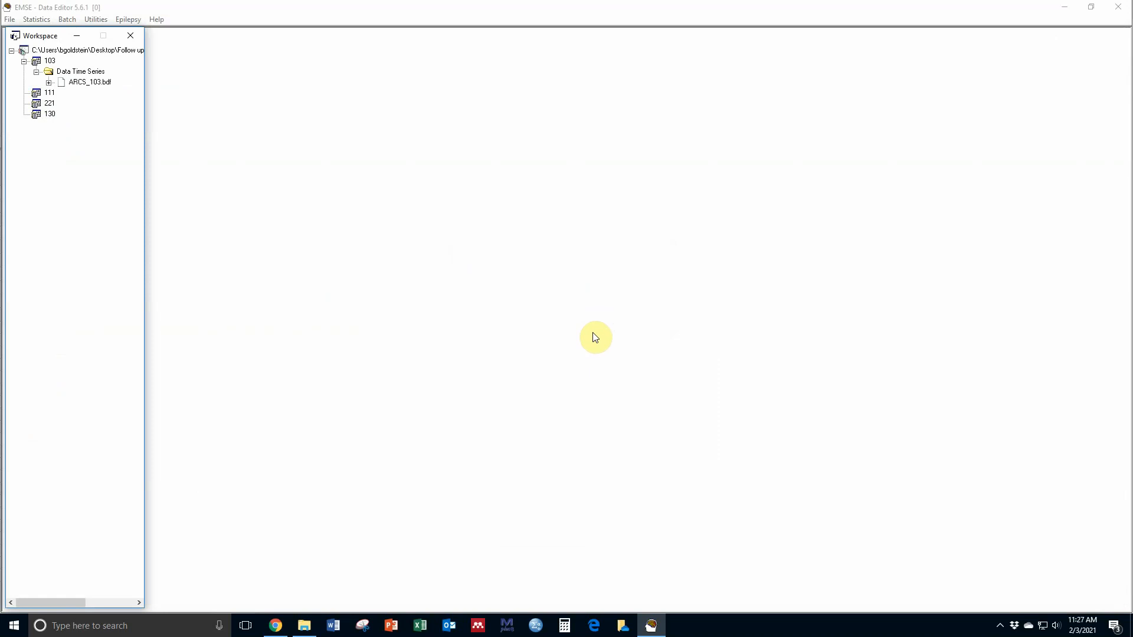
Reopen ARCS_103.bdf from participant 103's Data Time Series, inspect the EXG7 trace near the recording's end, and close the file.
{"action": "double_click", "coordinate": [89, 83]}
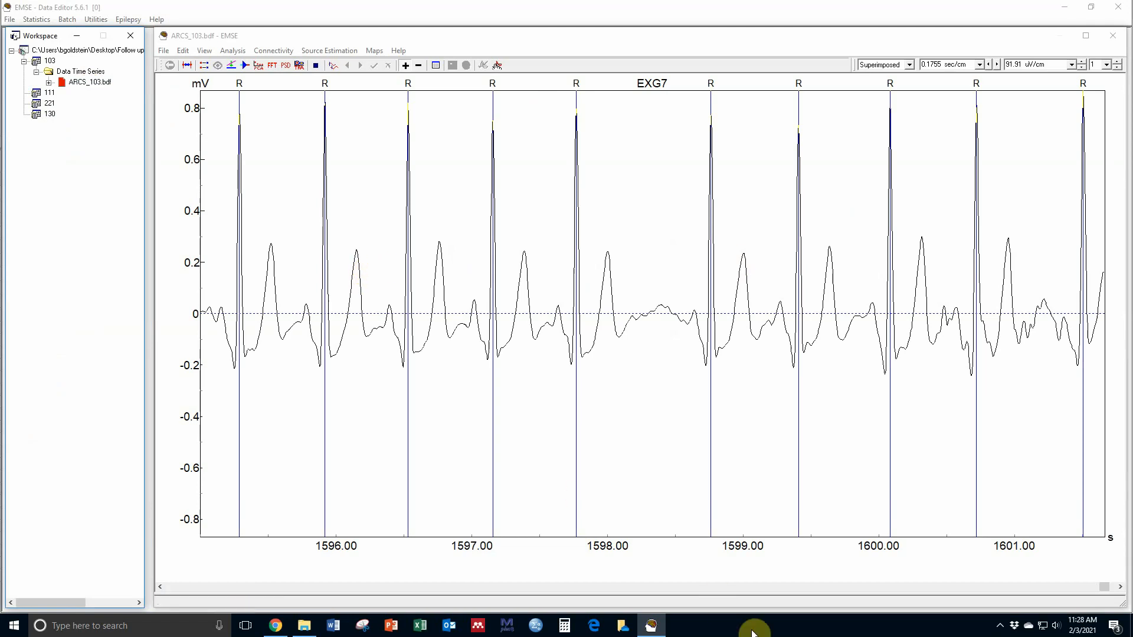
{"action": "left_click", "coordinate": [782, 588]}
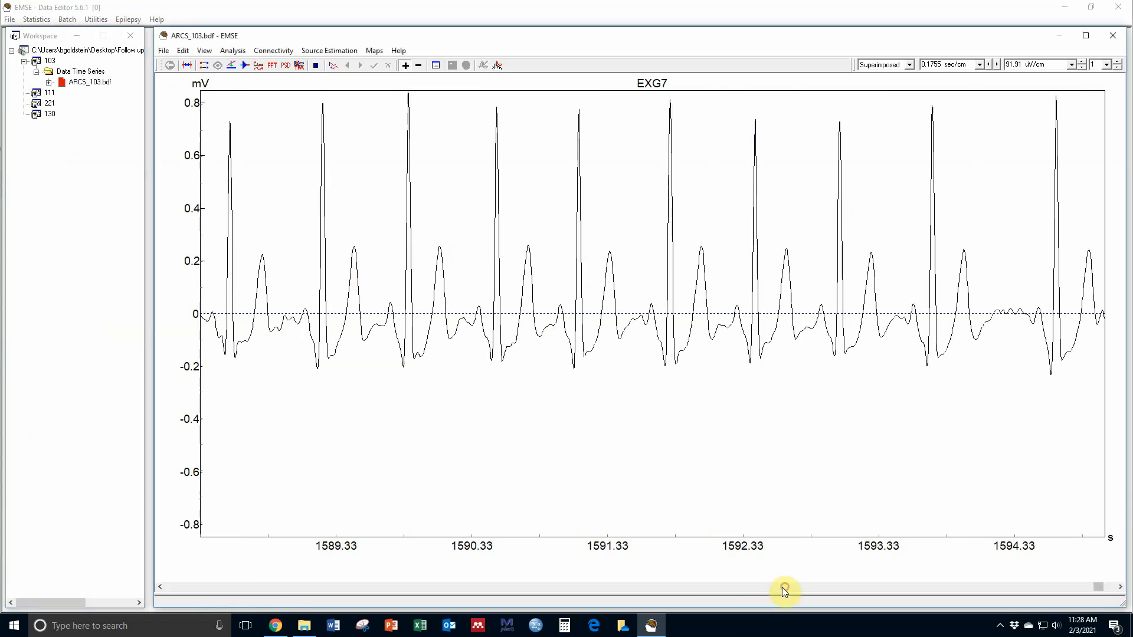
{"action": "left_click", "coordinate": [1113, 35]}
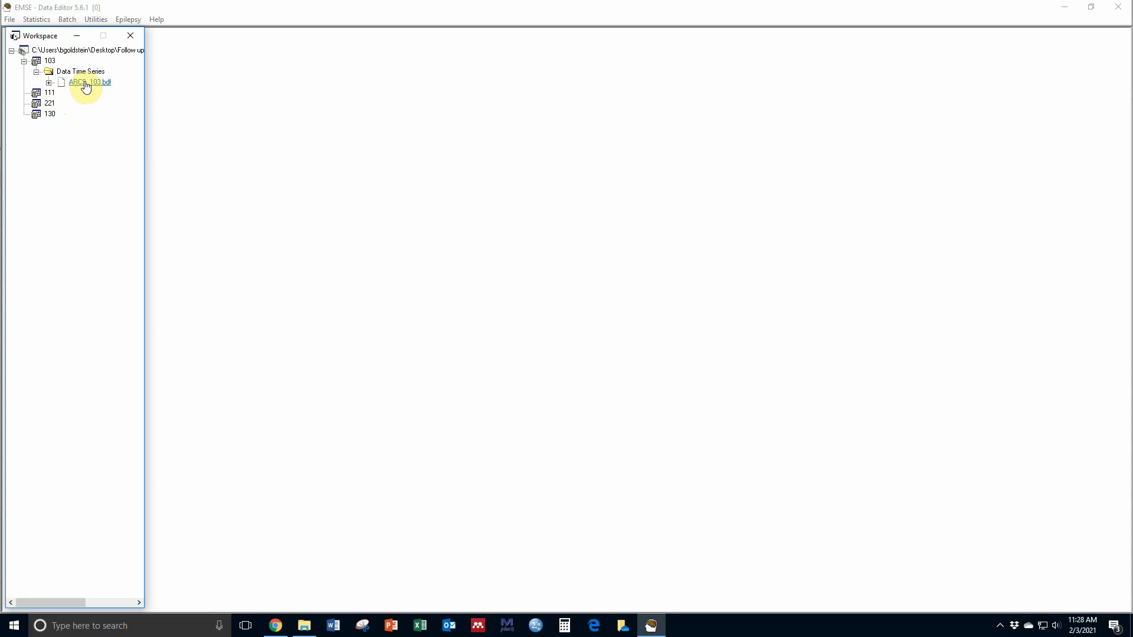
{"action": "left_click", "coordinate": [998, 625]}
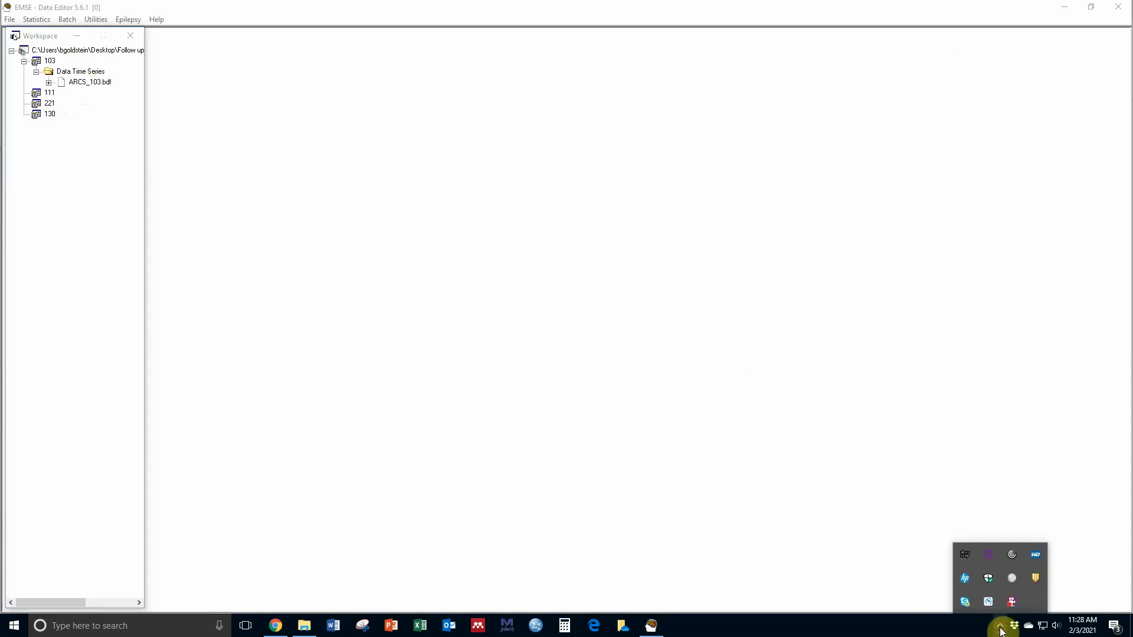
{"action": "left_click", "coordinate": [1013, 602]}
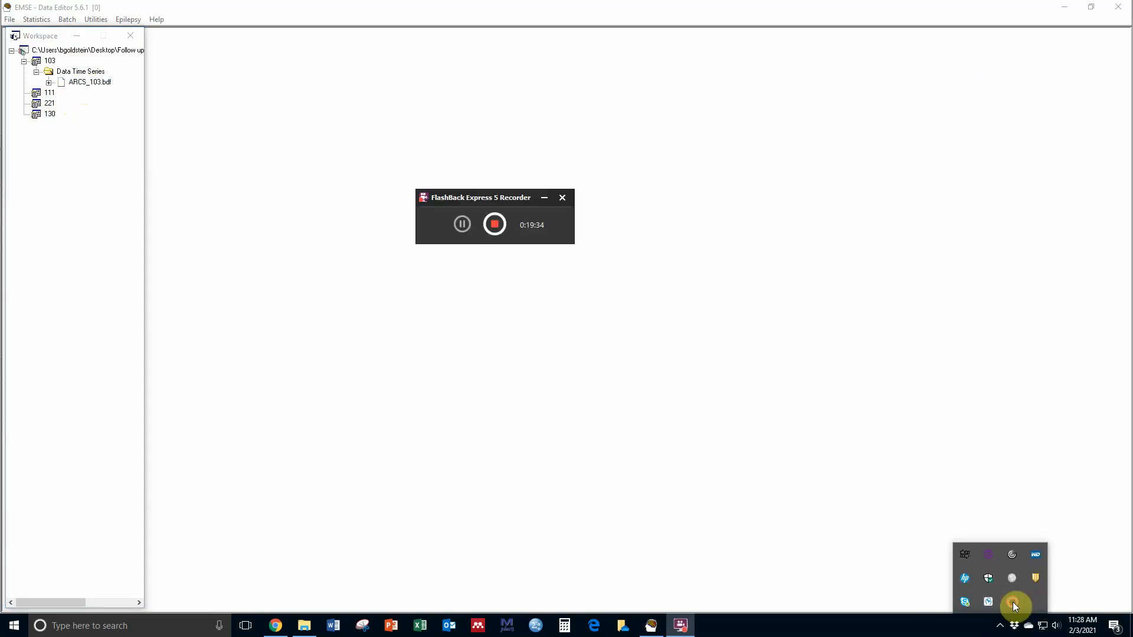